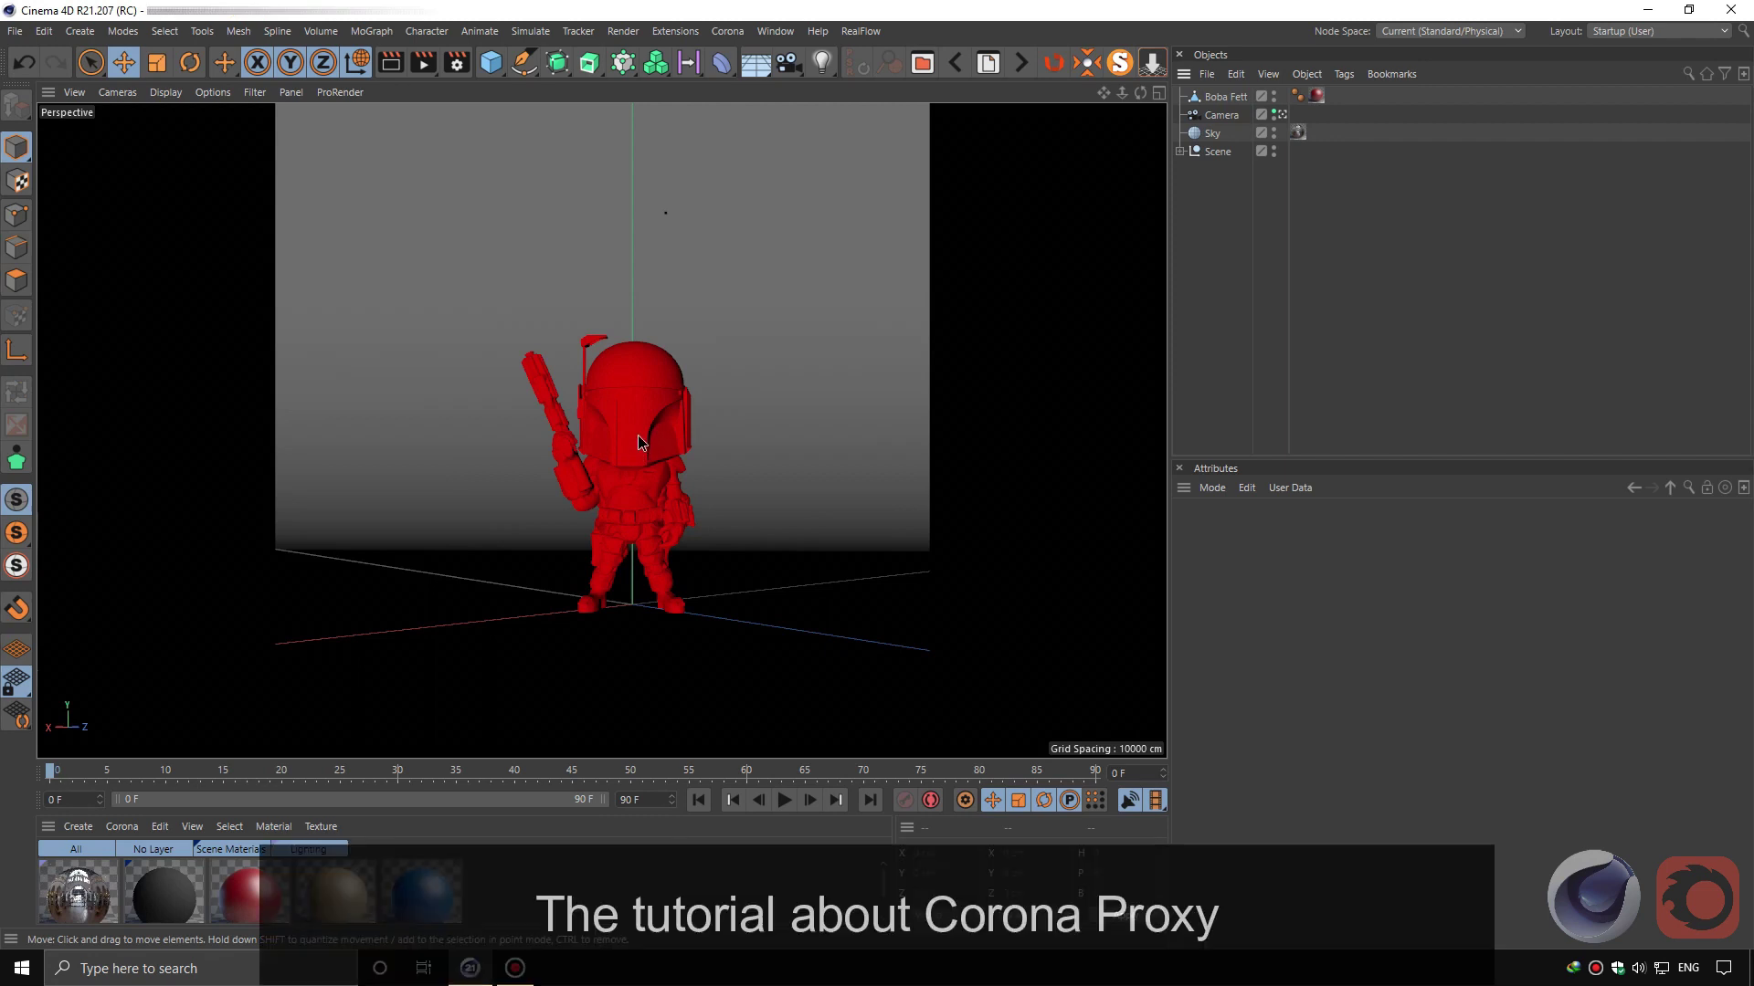
- Select the Boba Fett model and set the viewport to Constant Shading (Lines)
{"action": "left_click", "coordinate": [731, 38]}
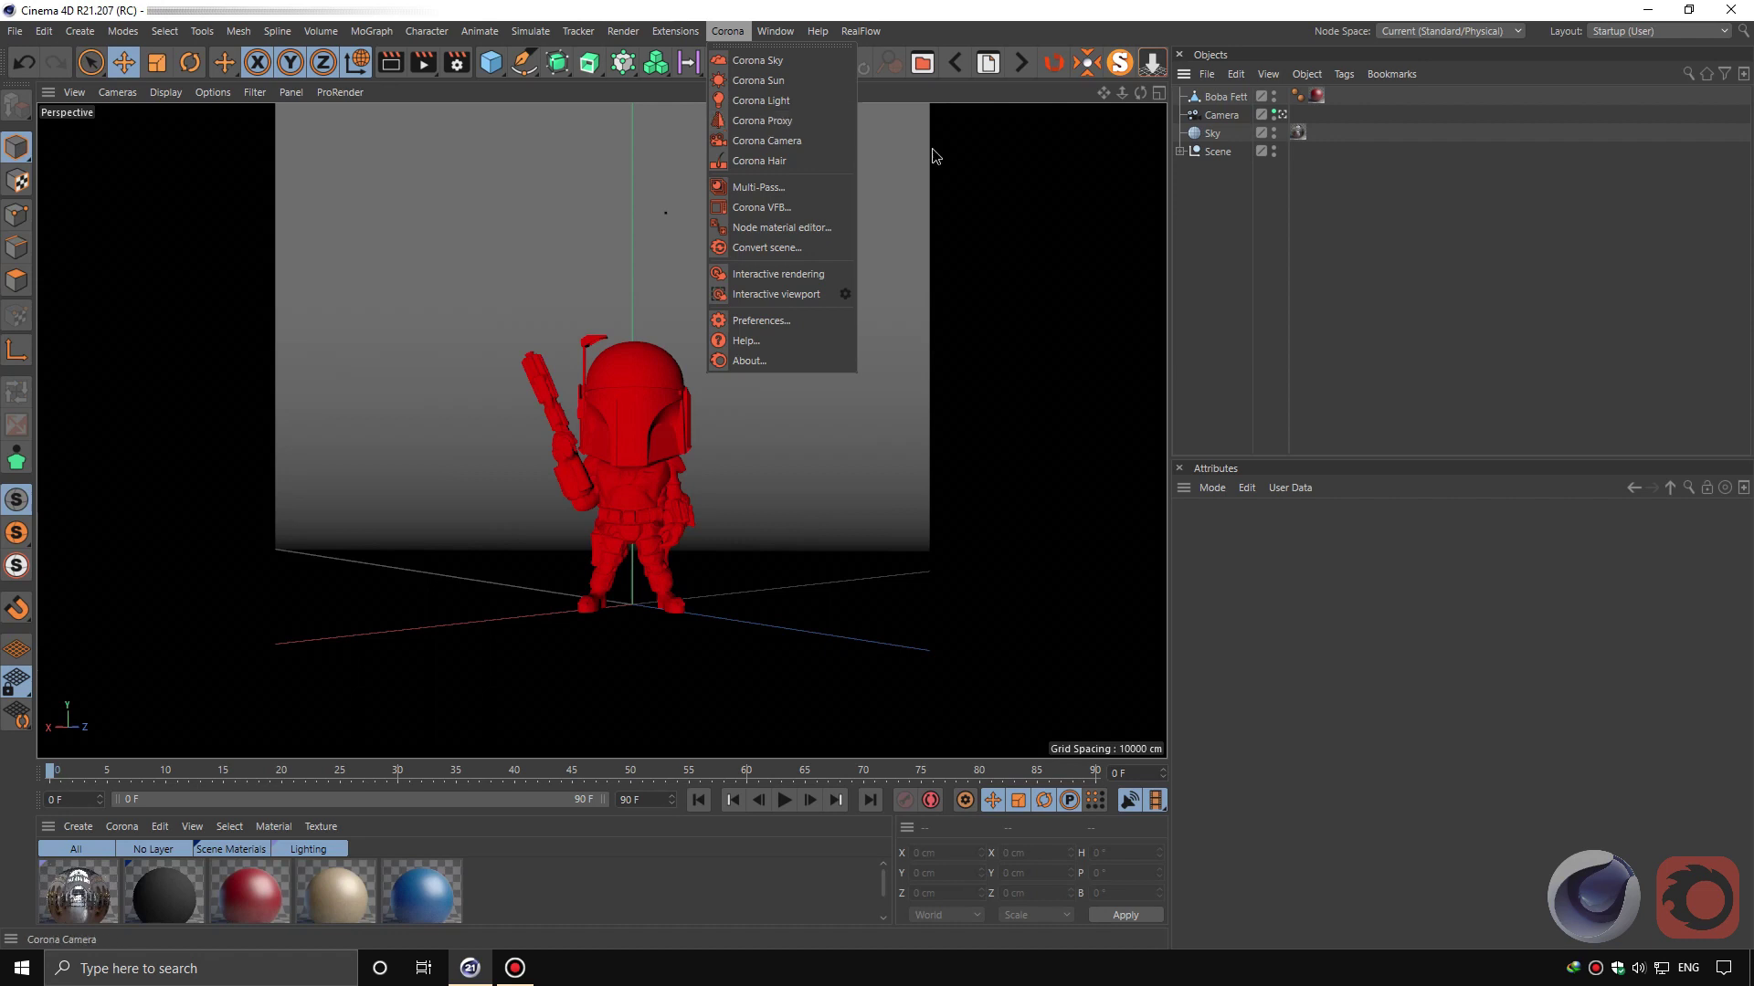
{"action": "left_click", "coordinate": [1233, 210]}
{"action": "left_click", "coordinate": [1228, 97]}
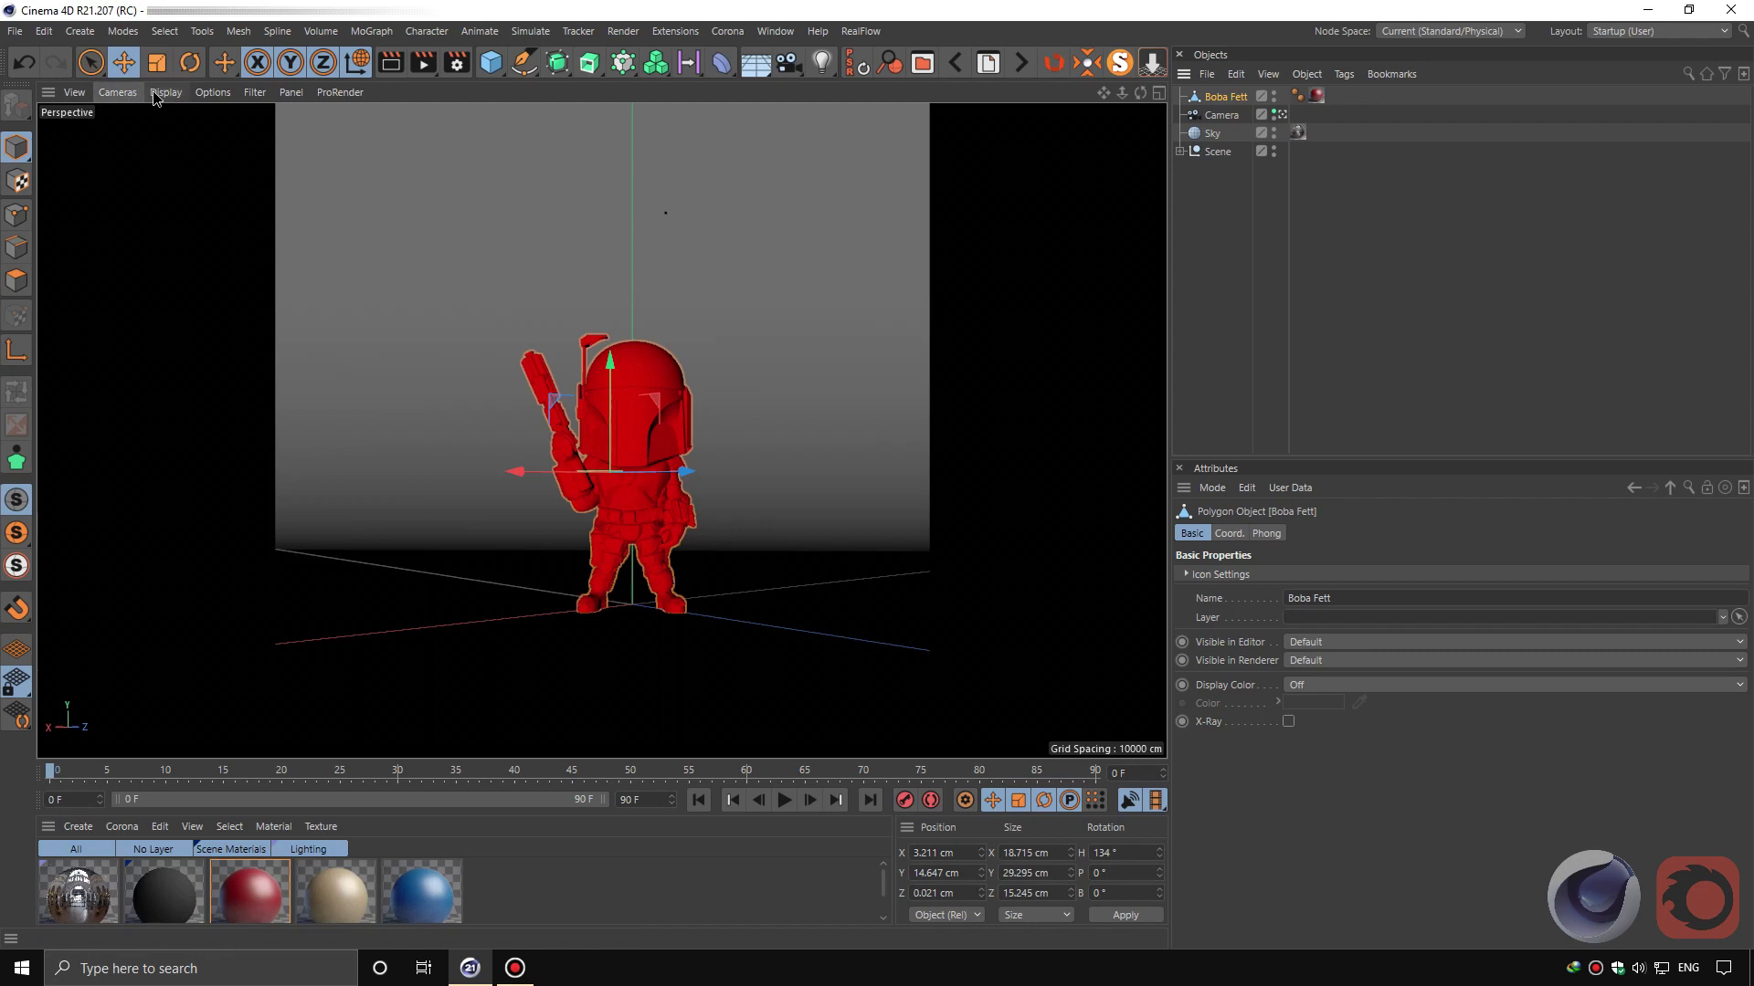
{"action": "left_click", "coordinate": [152, 91]}
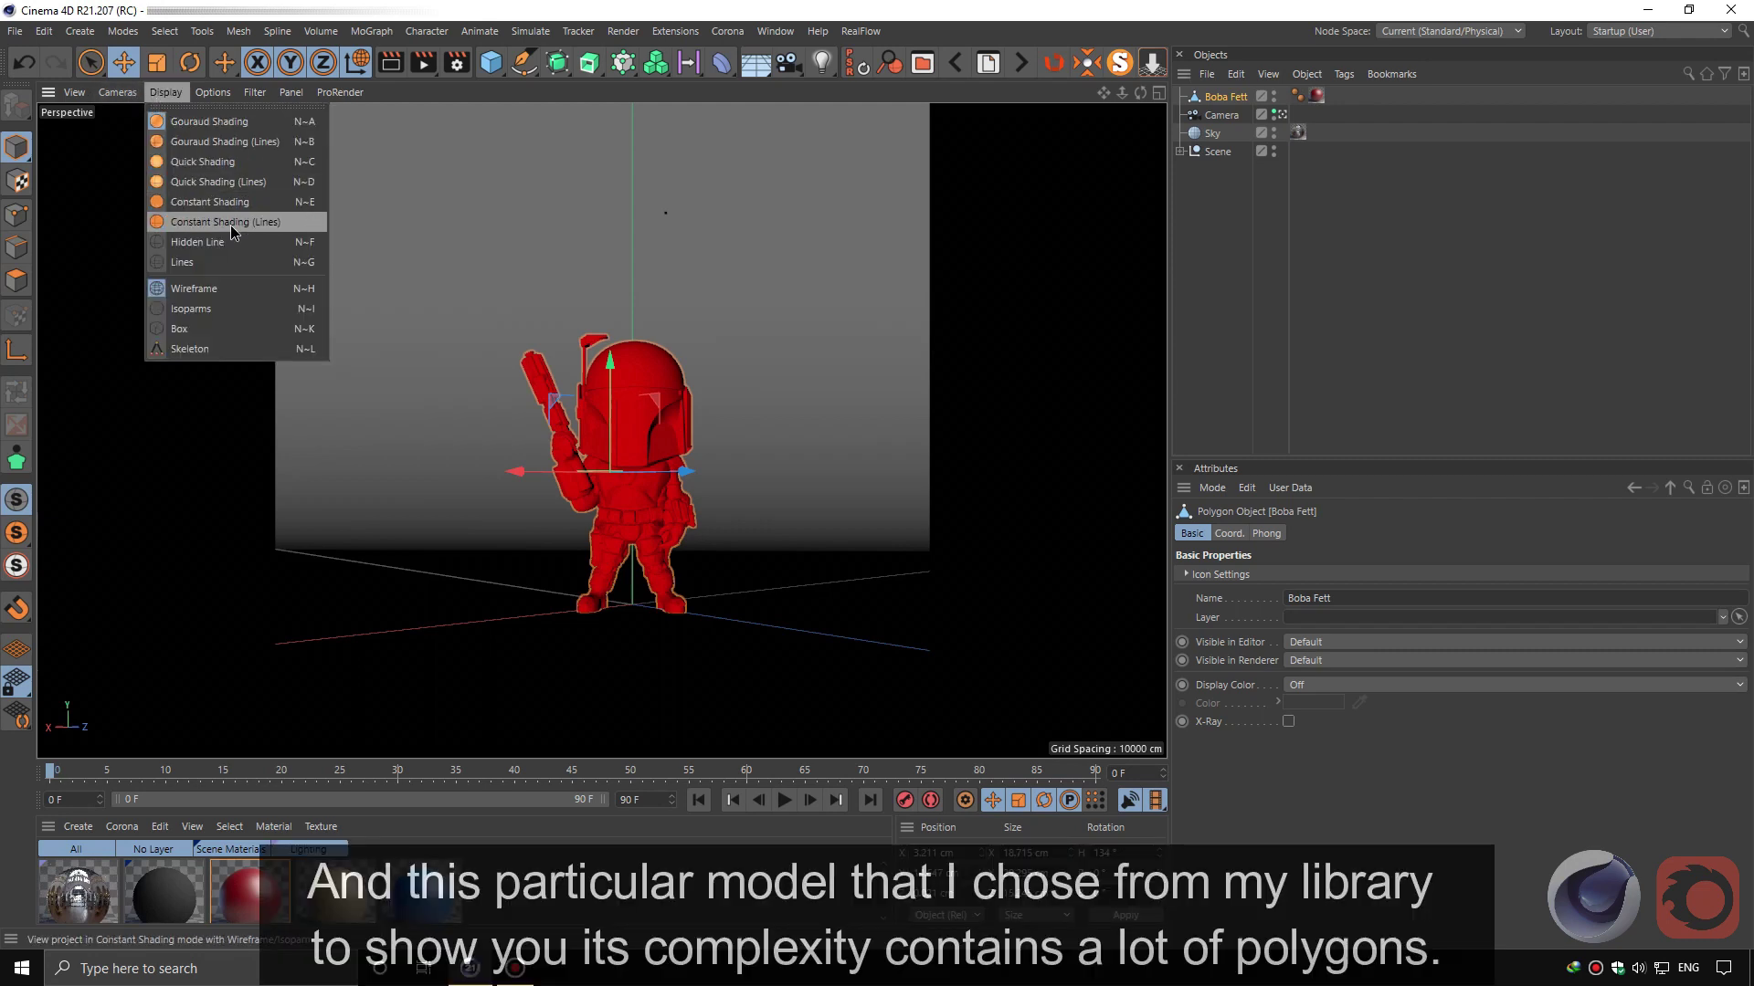
{"action": "left_click", "coordinate": [230, 222]}
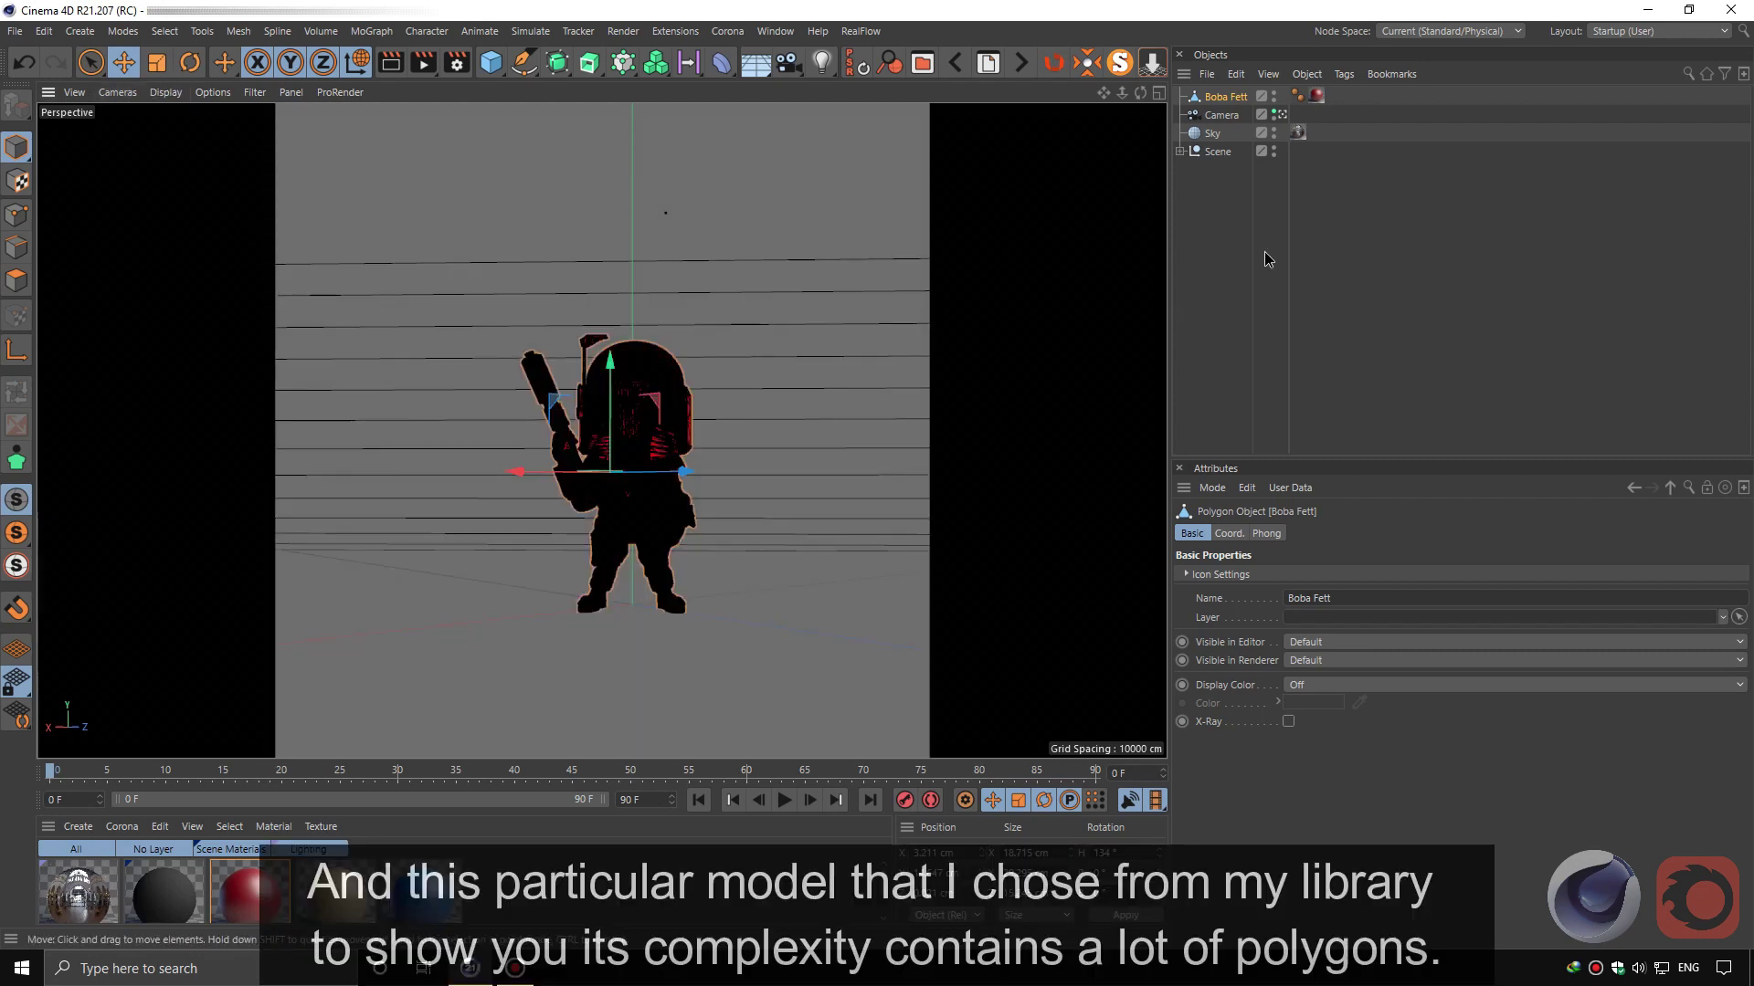
- Orbit and zoom the viewport in close around the Boba Fett helmet
{"action": "left_click_drag", "start_coordinate": [694, 366], "coordinate": [765, 345], "text": "alt"}
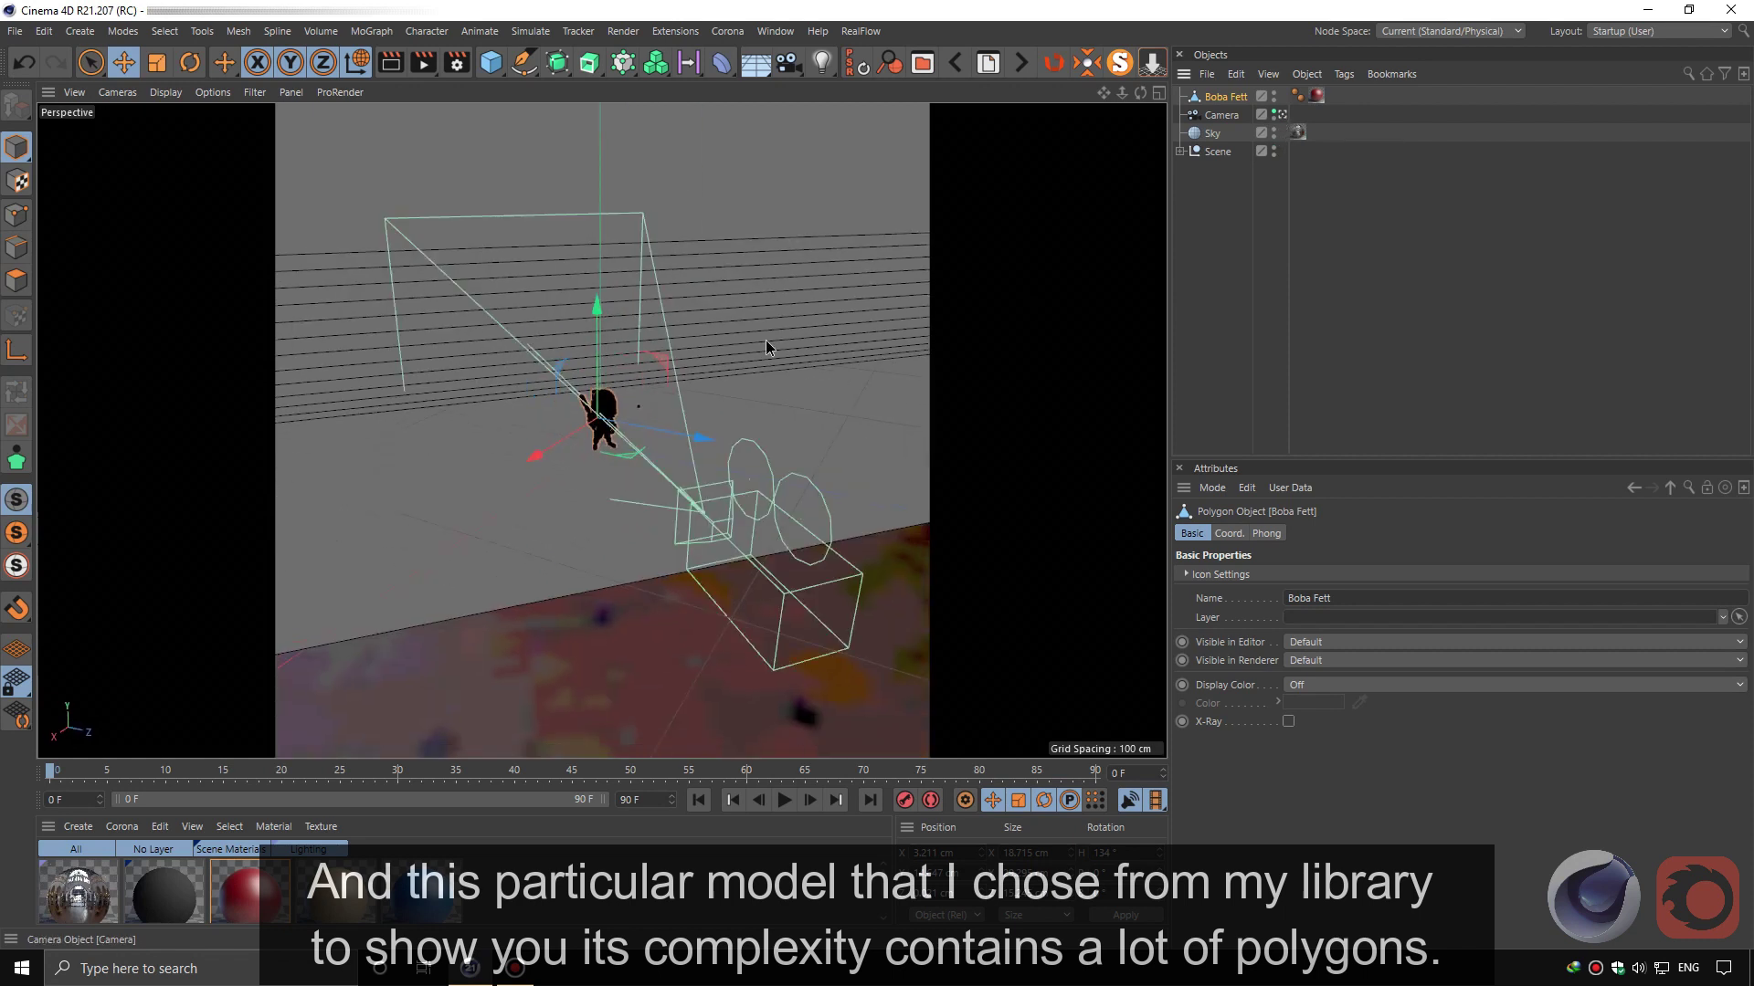
{"action": "scroll", "coordinate": [594, 402], "scroll_direction": "up", "scroll_amount": 3}
{"action": "scroll", "coordinate": [594, 397], "scroll_direction": "up", "scroll_amount": 3}
{"action": "scroll", "coordinate": [594, 391], "scroll_direction": "up", "scroll_amount": 3}
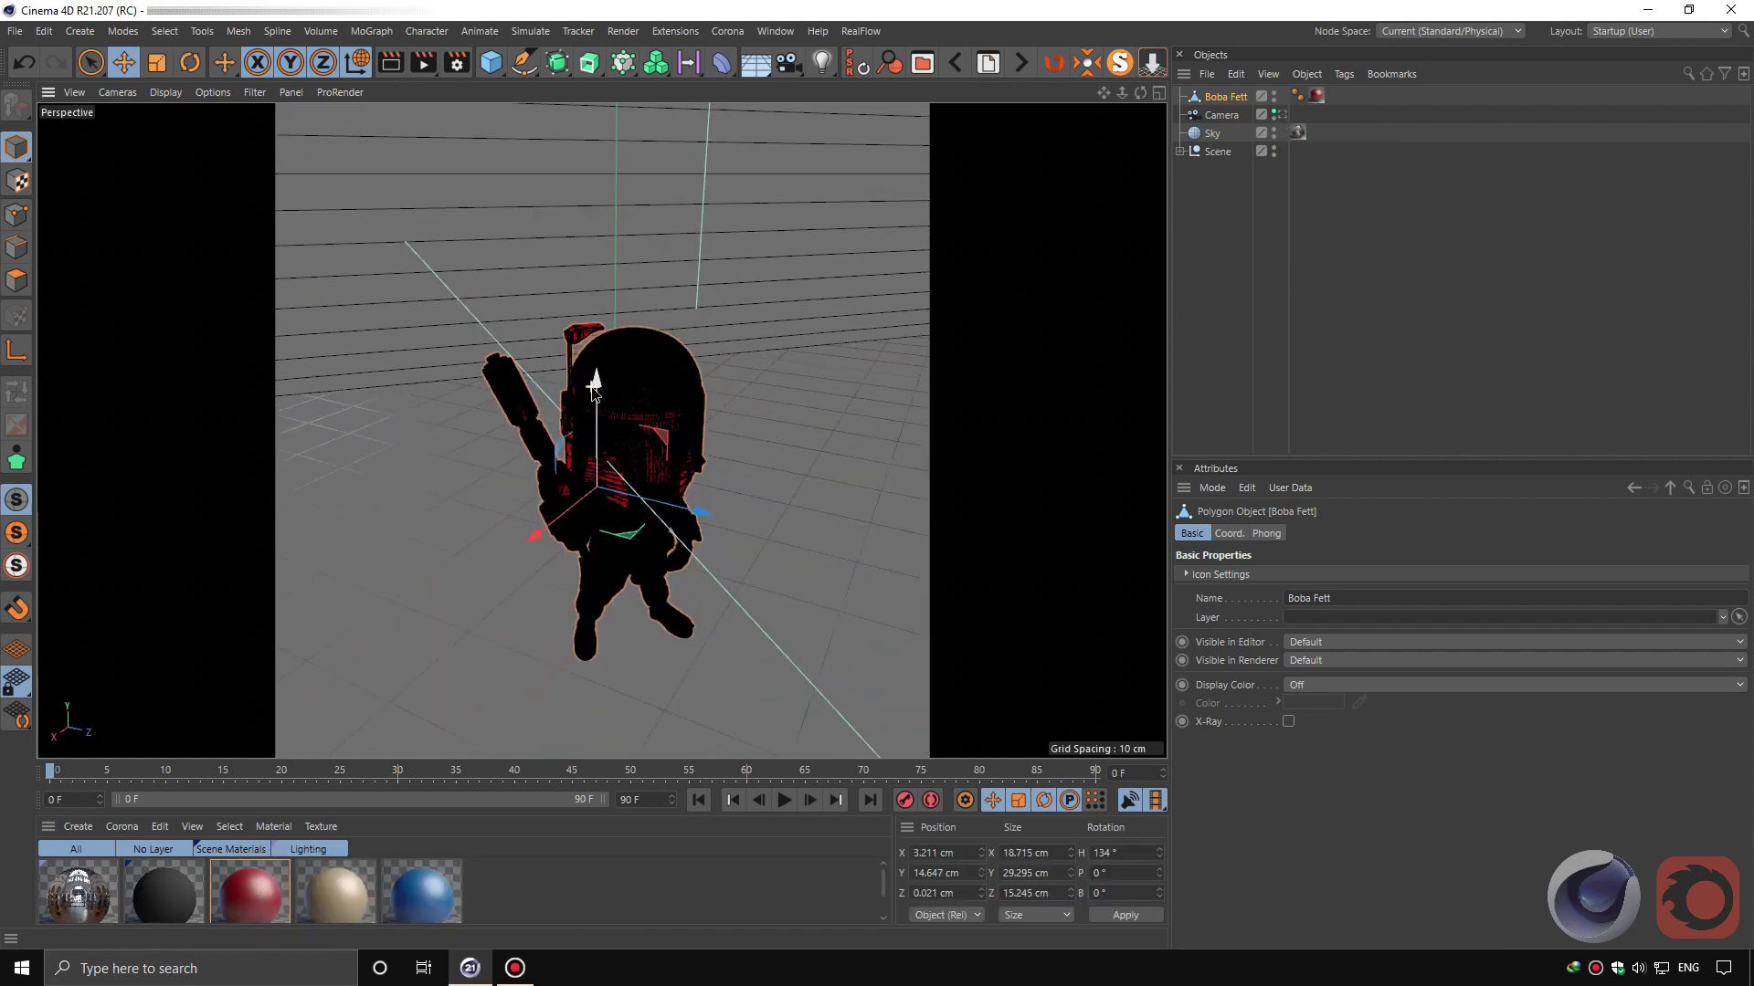
{"action": "scroll", "coordinate": [592, 390], "scroll_direction": "up", "scroll_amount": 1}
{"action": "scroll", "coordinate": [602, 431], "scroll_direction": "up", "scroll_amount": 1}
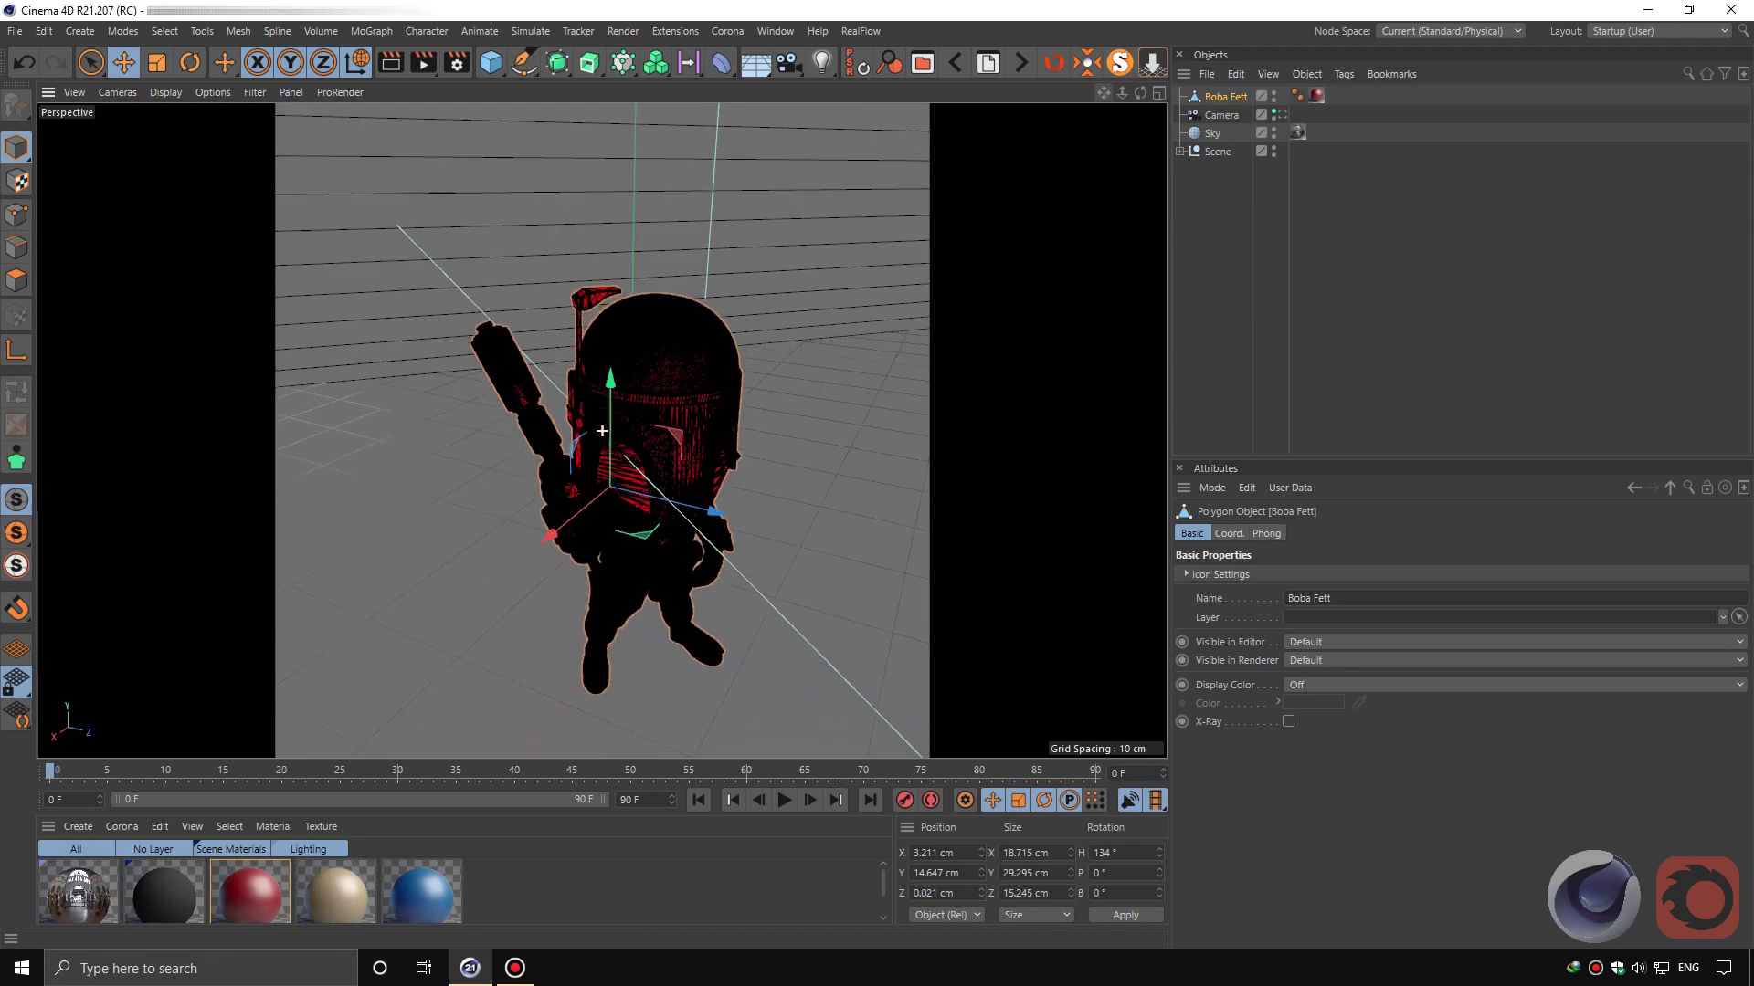
{"action": "left_click_drag", "start_coordinate": [602, 431], "coordinate": [742, 314], "text": "alt"}
{"action": "scroll", "coordinate": [738, 327], "scroll_direction": "up", "scroll_amount": 3}
{"action": "scroll", "coordinate": [742, 374], "scroll_direction": "down", "scroll_amount": 3}
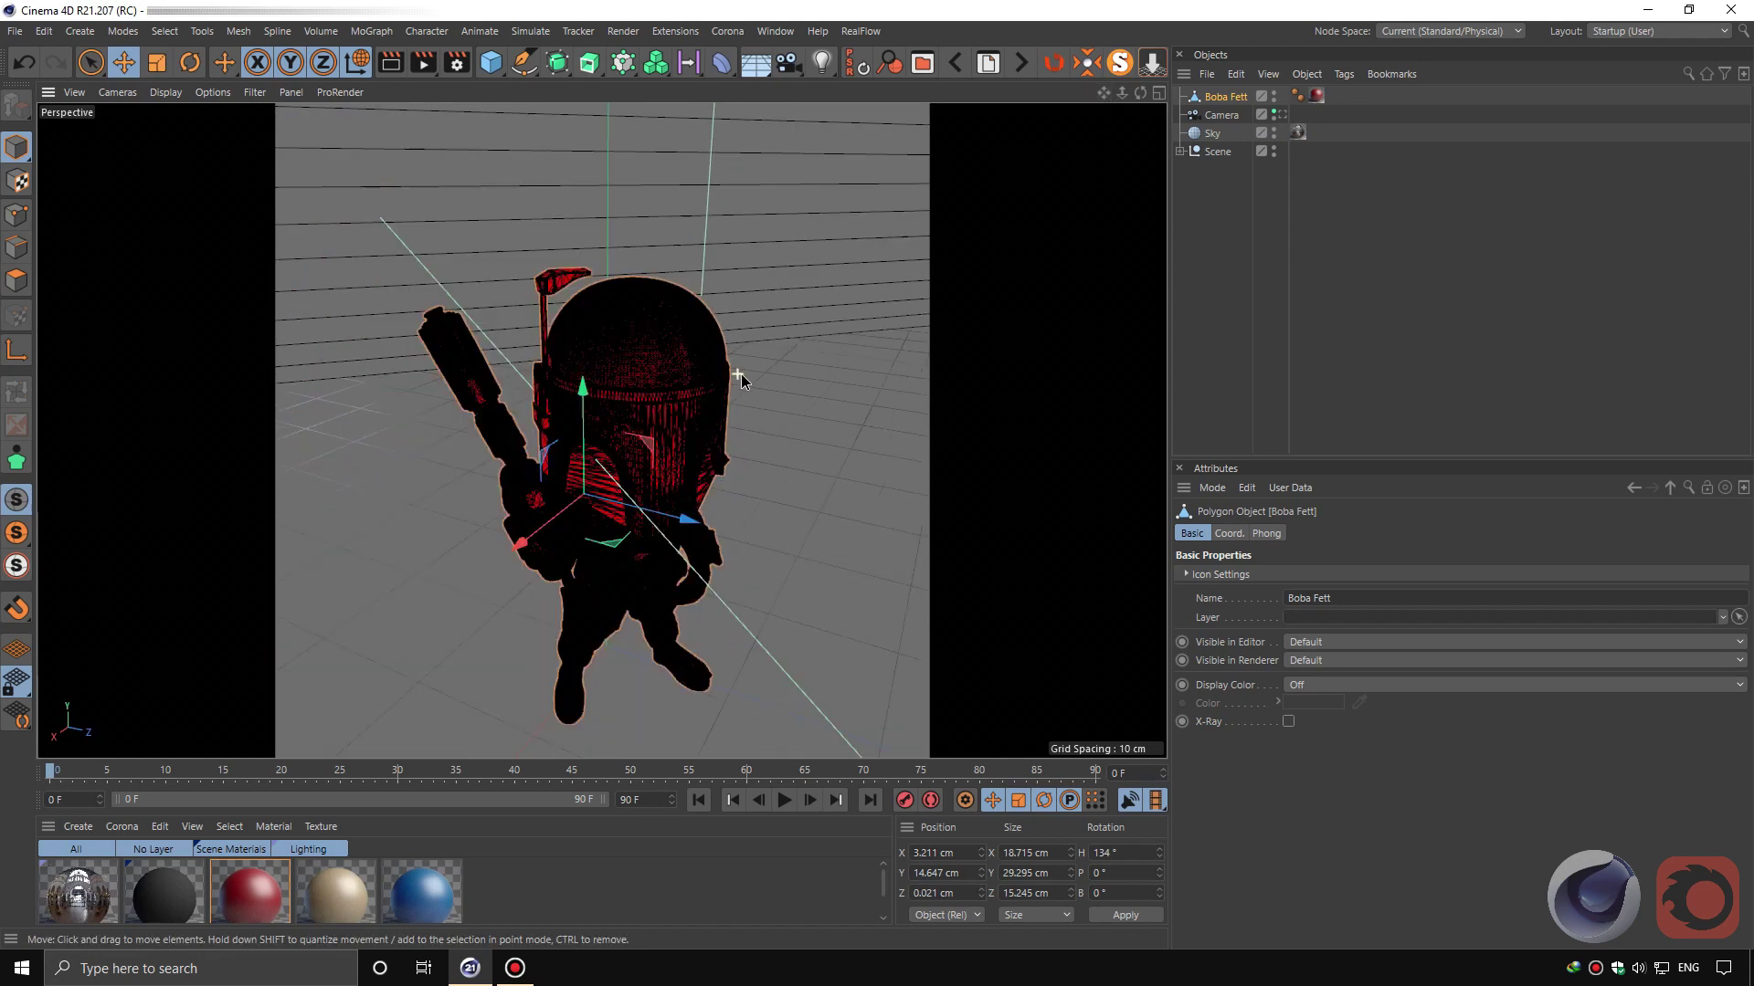
{"action": "left_click_drag", "start_coordinate": [1086, 116], "coordinate": [1101, 88], "text": "alt"}
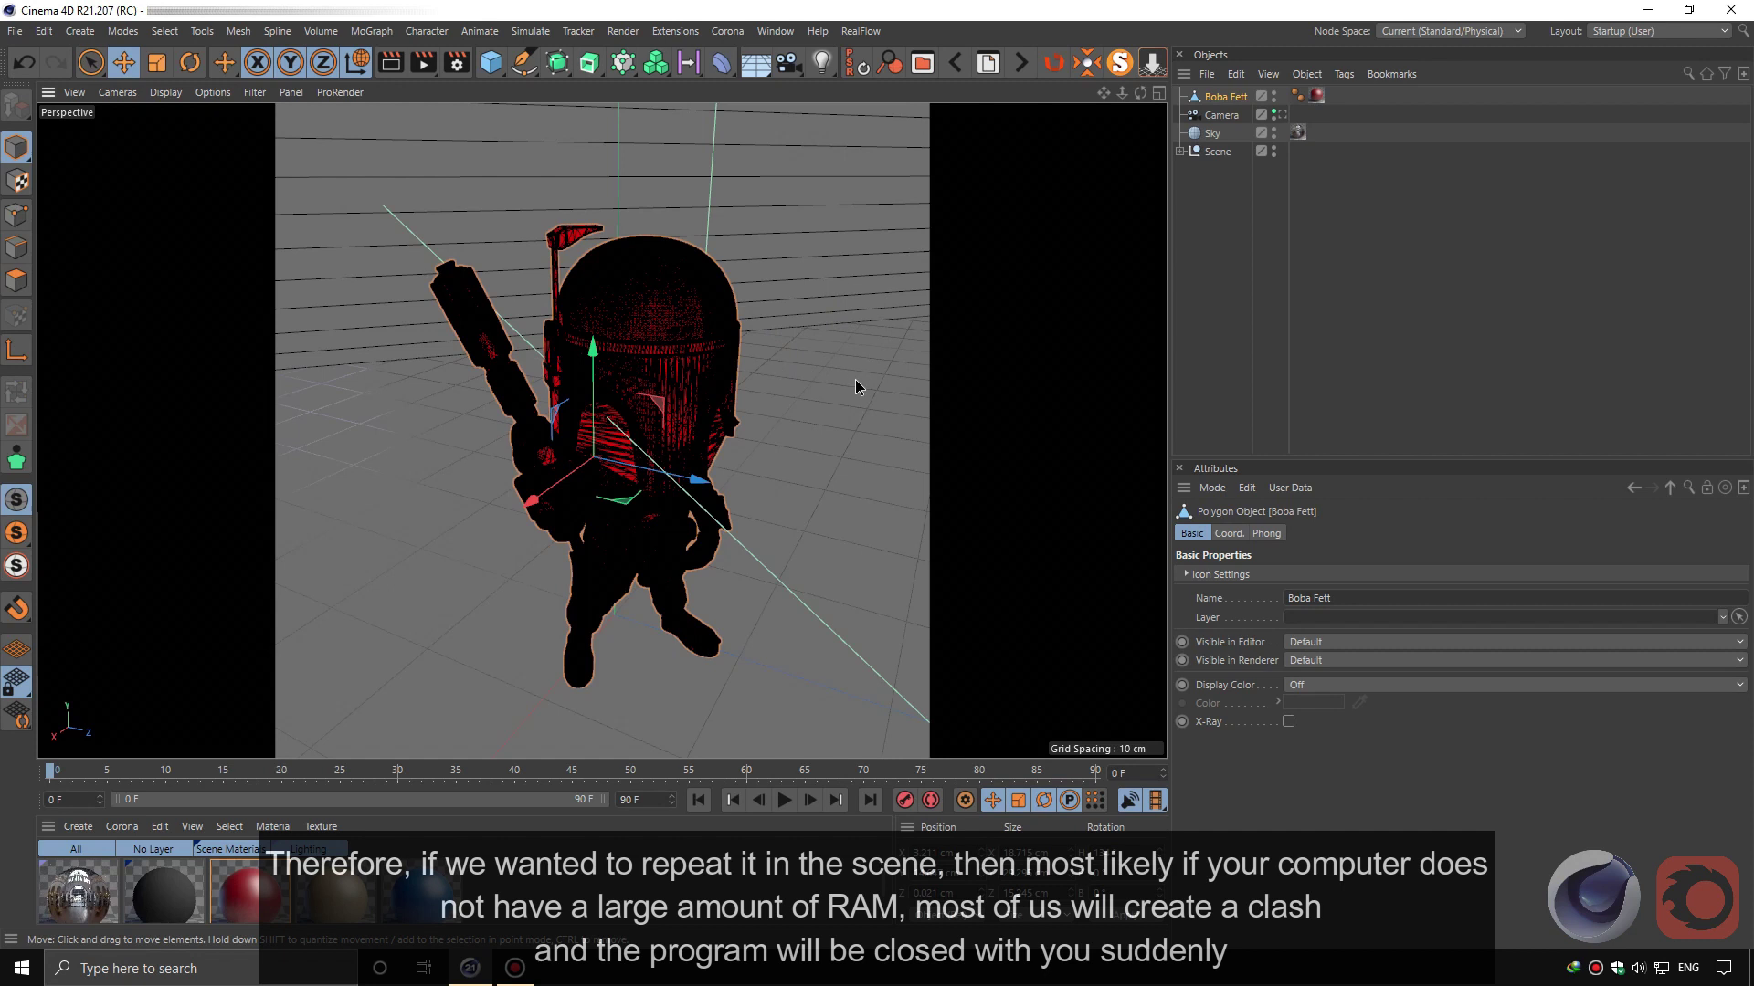
- Look through the scene camera with Quick Shading and add a Corona Proxy object
{"action": "left_click", "coordinate": [1282, 117]}
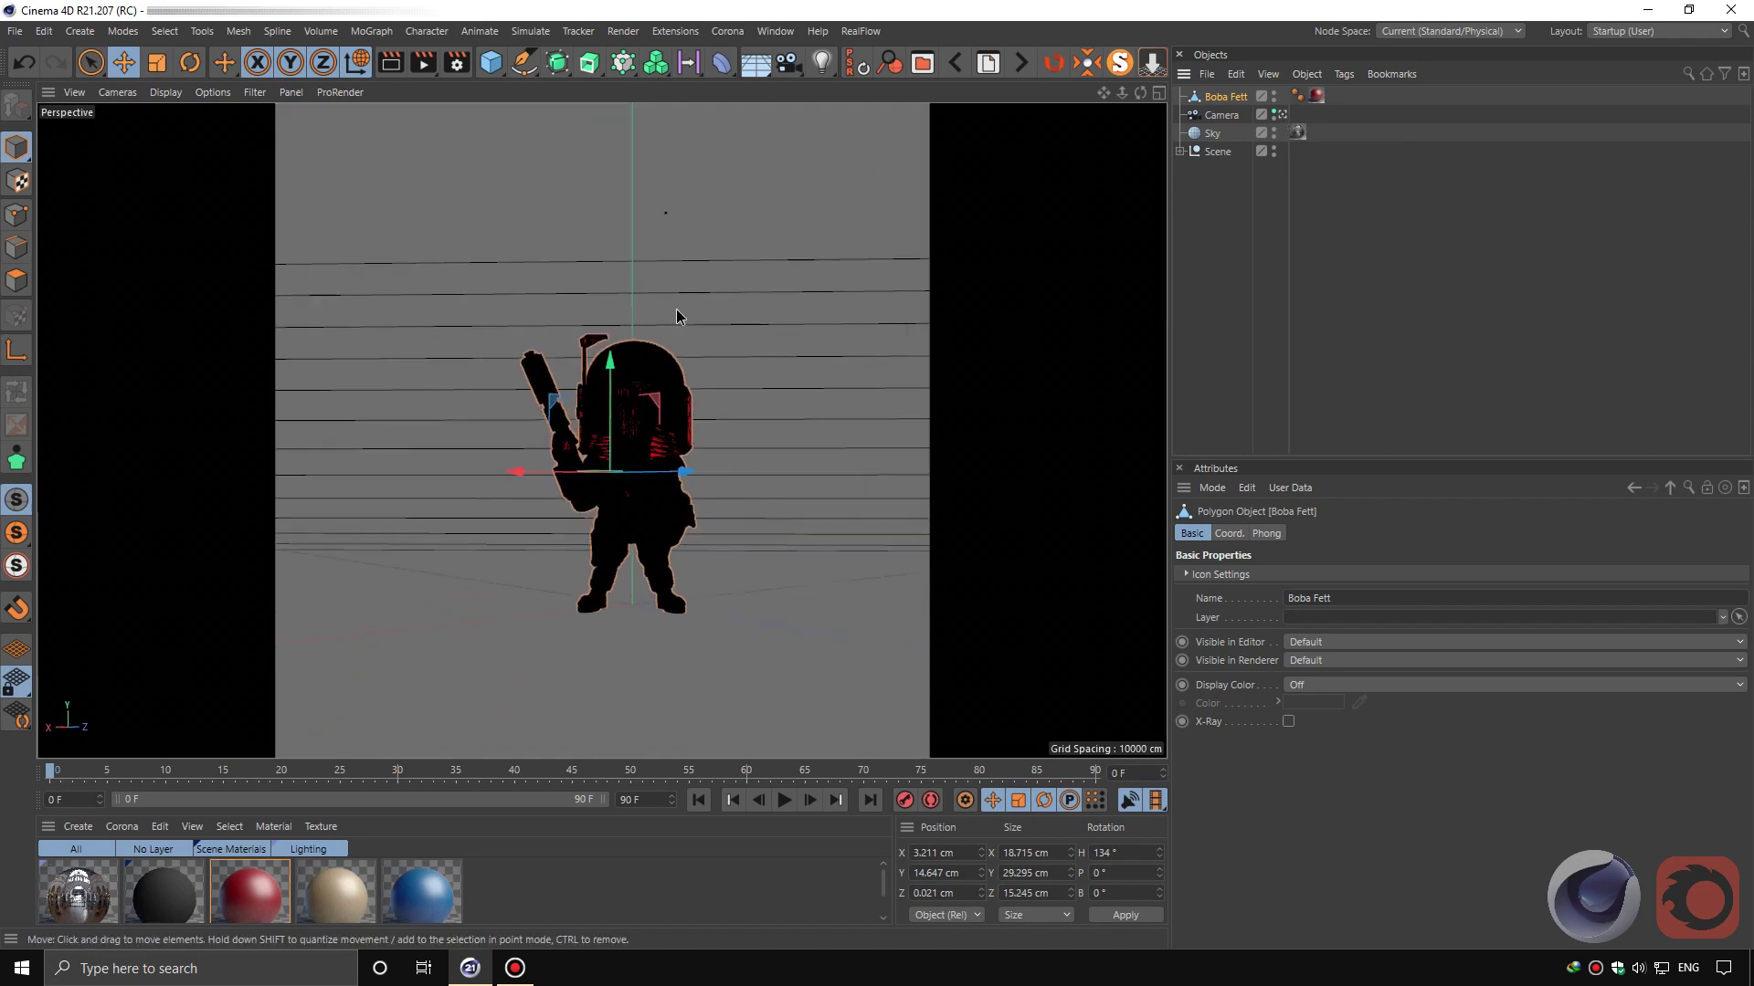
{"action": "left_click", "coordinate": [166, 92]}
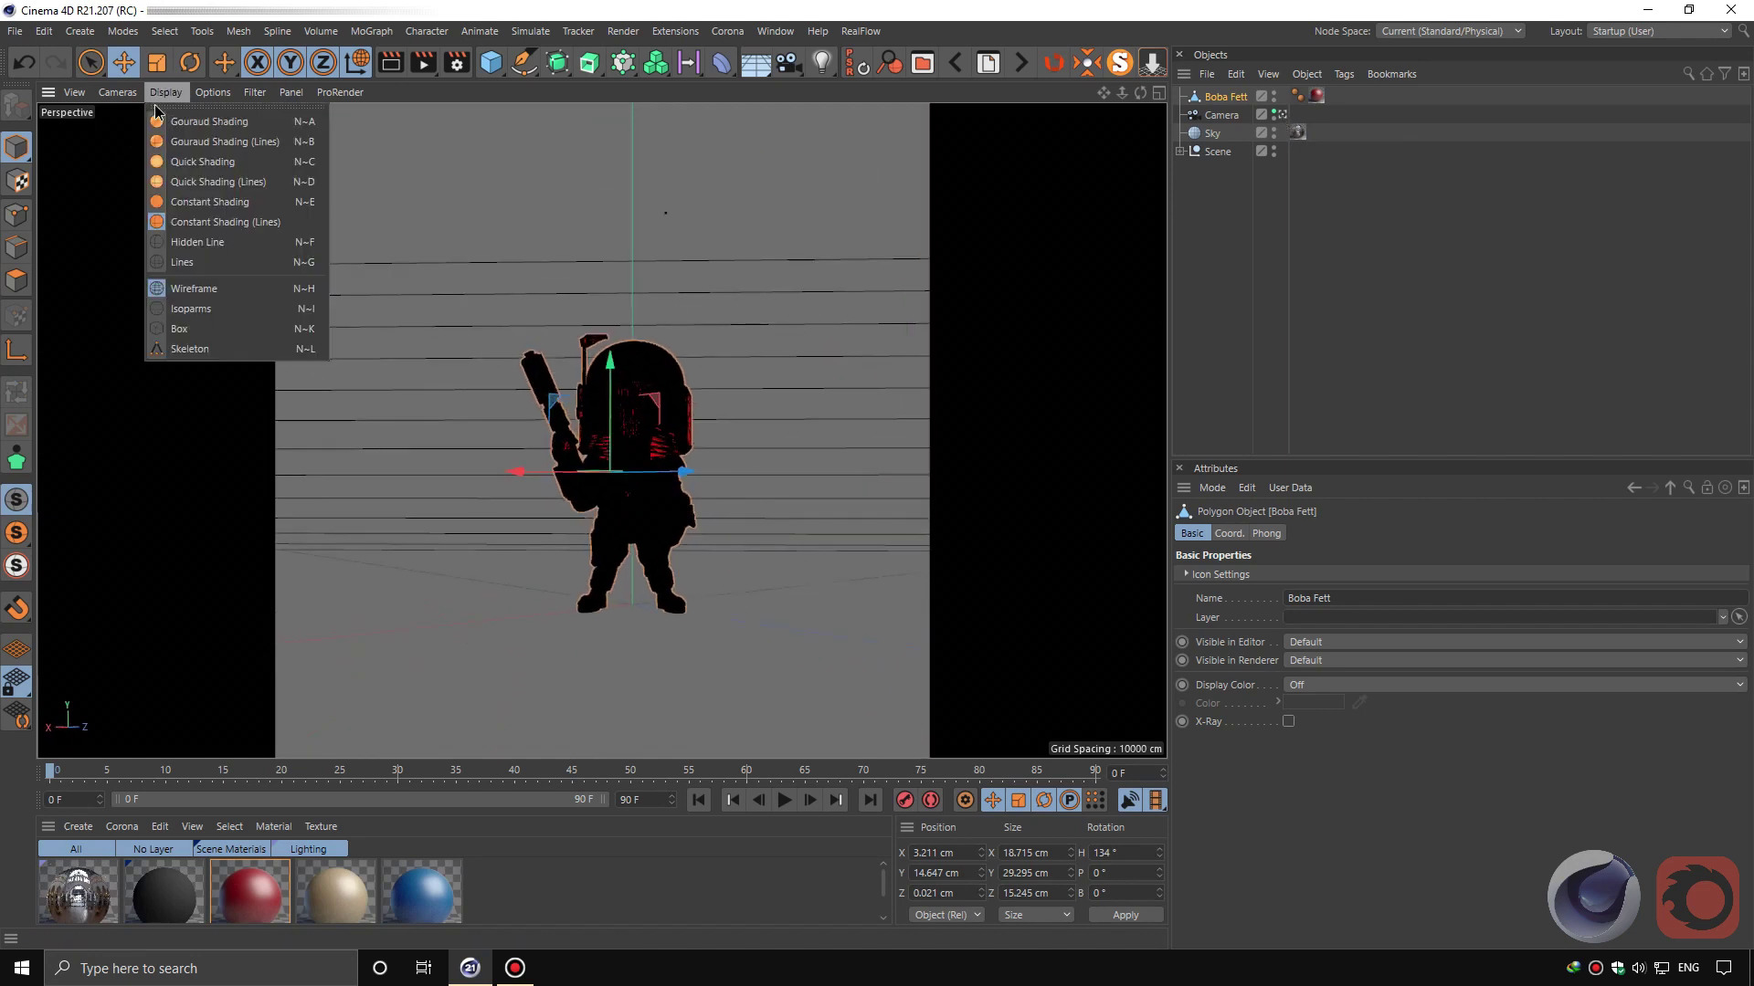
{"action": "left_click", "coordinate": [188, 161]}
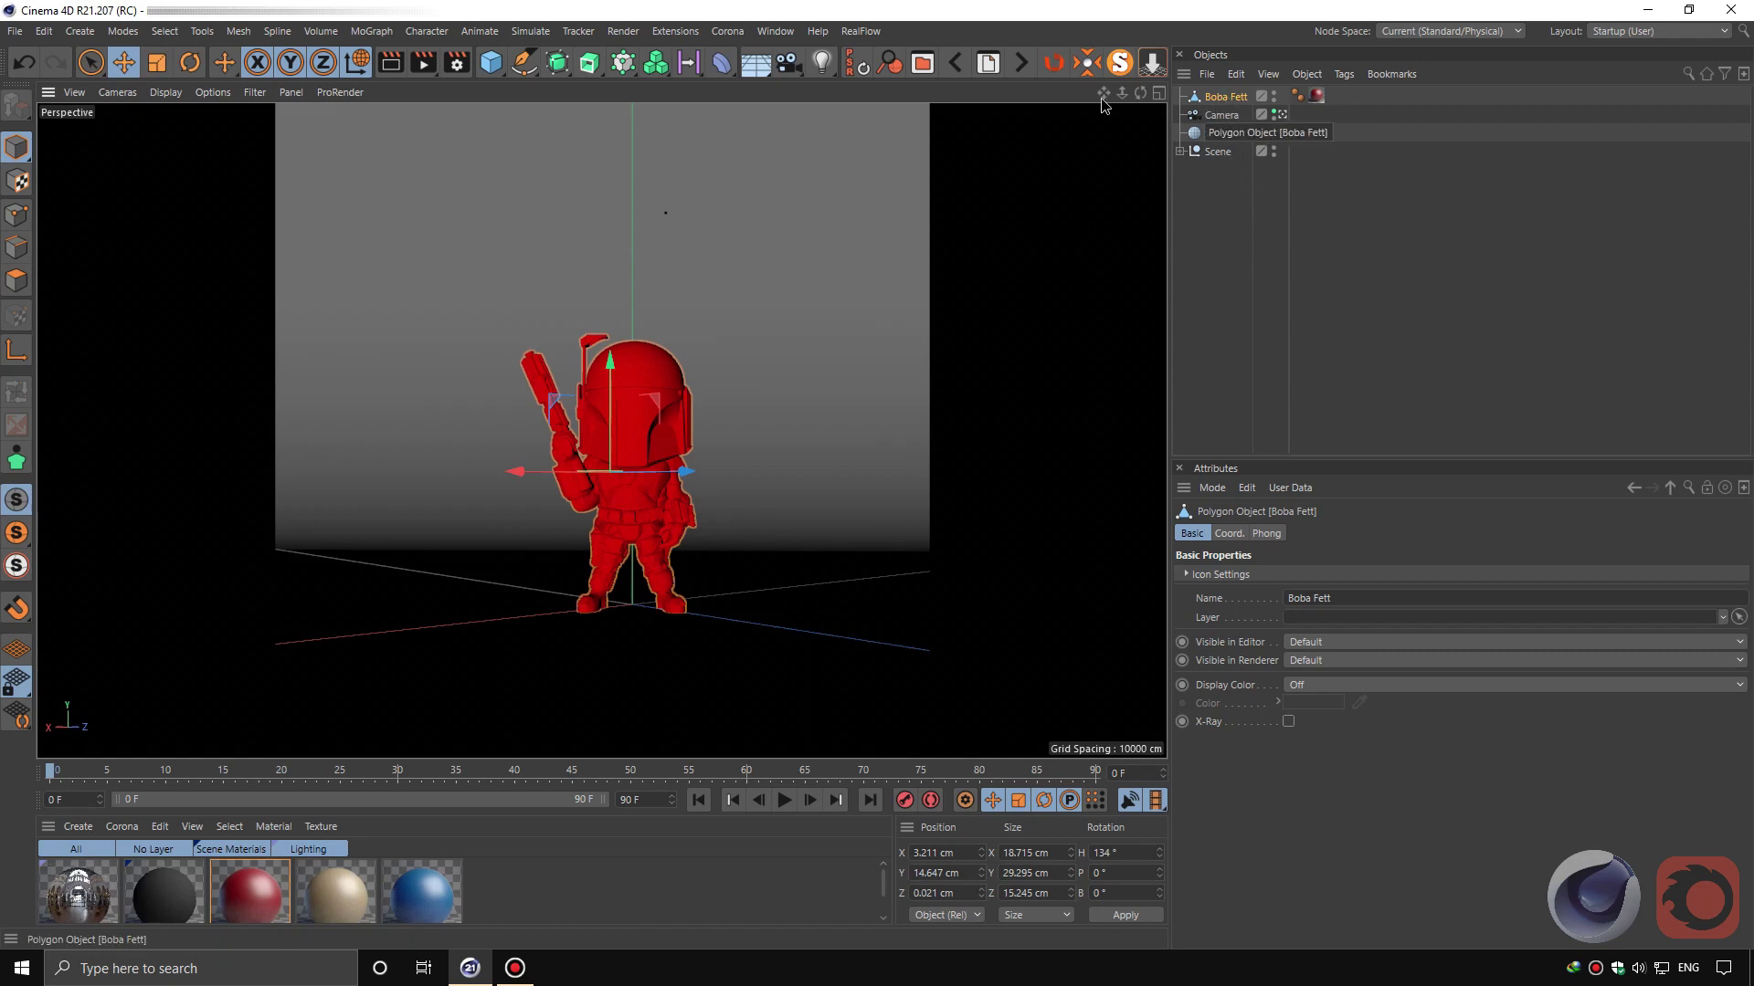
{"action": "left_click", "coordinate": [723, 31]}
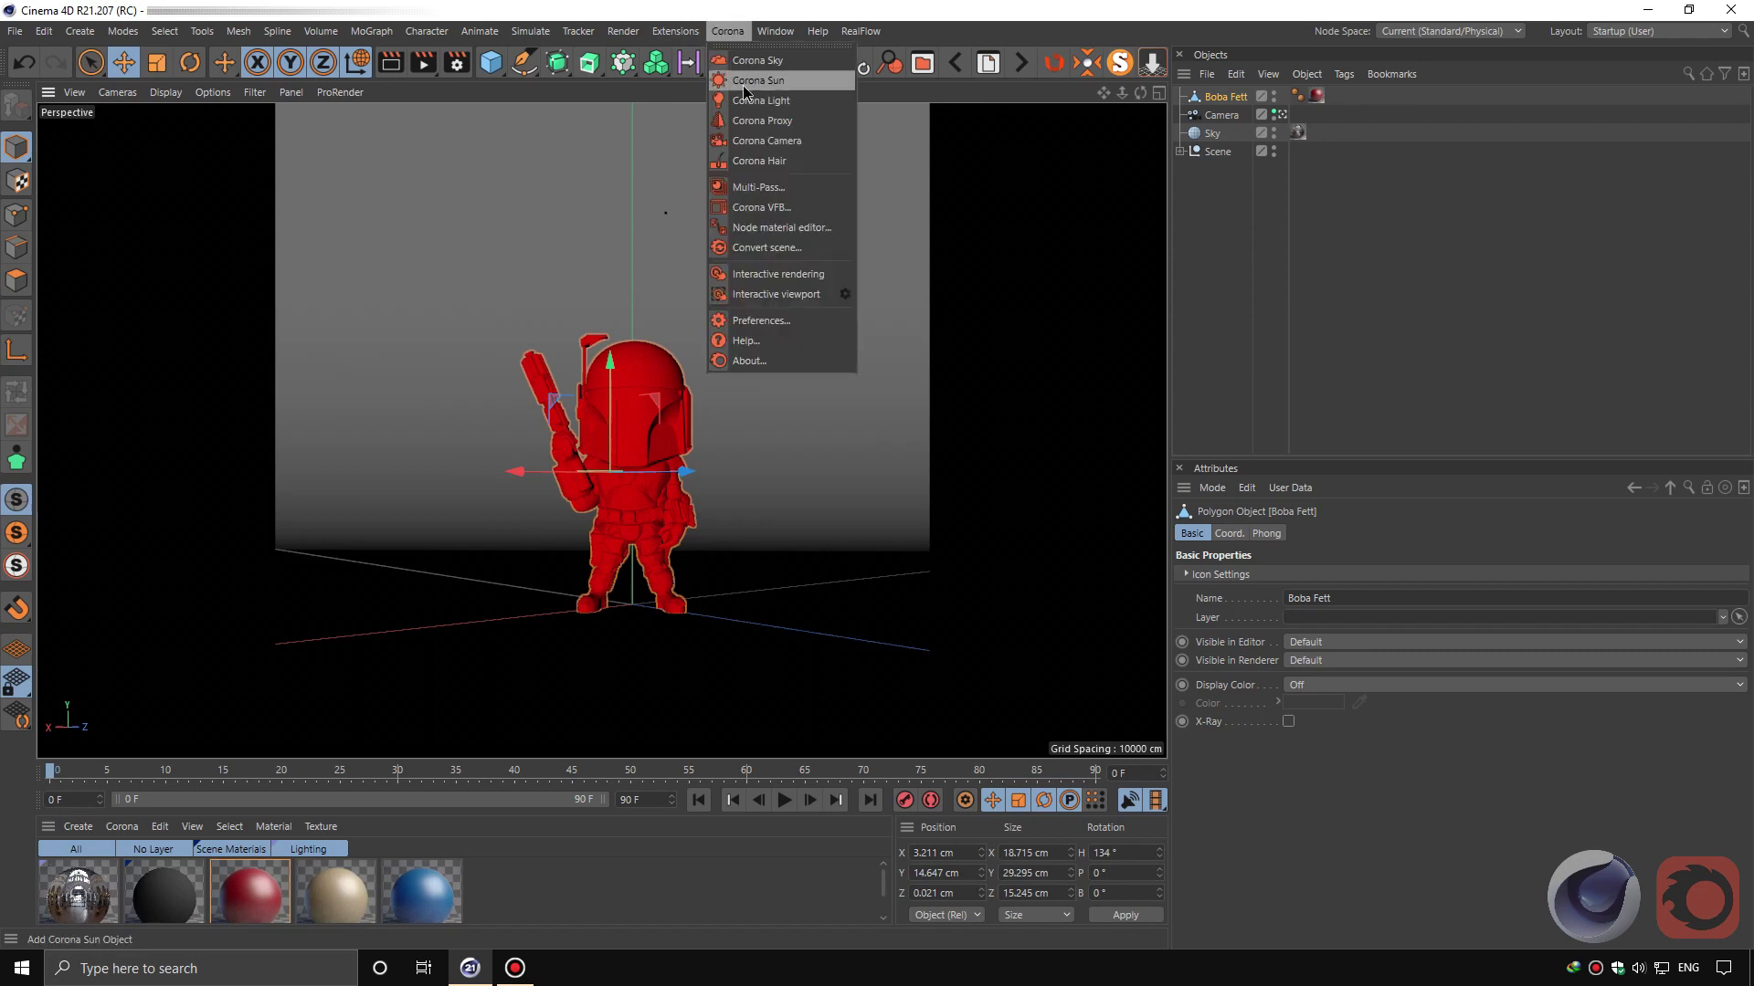
{"action": "left_click", "coordinate": [785, 122]}
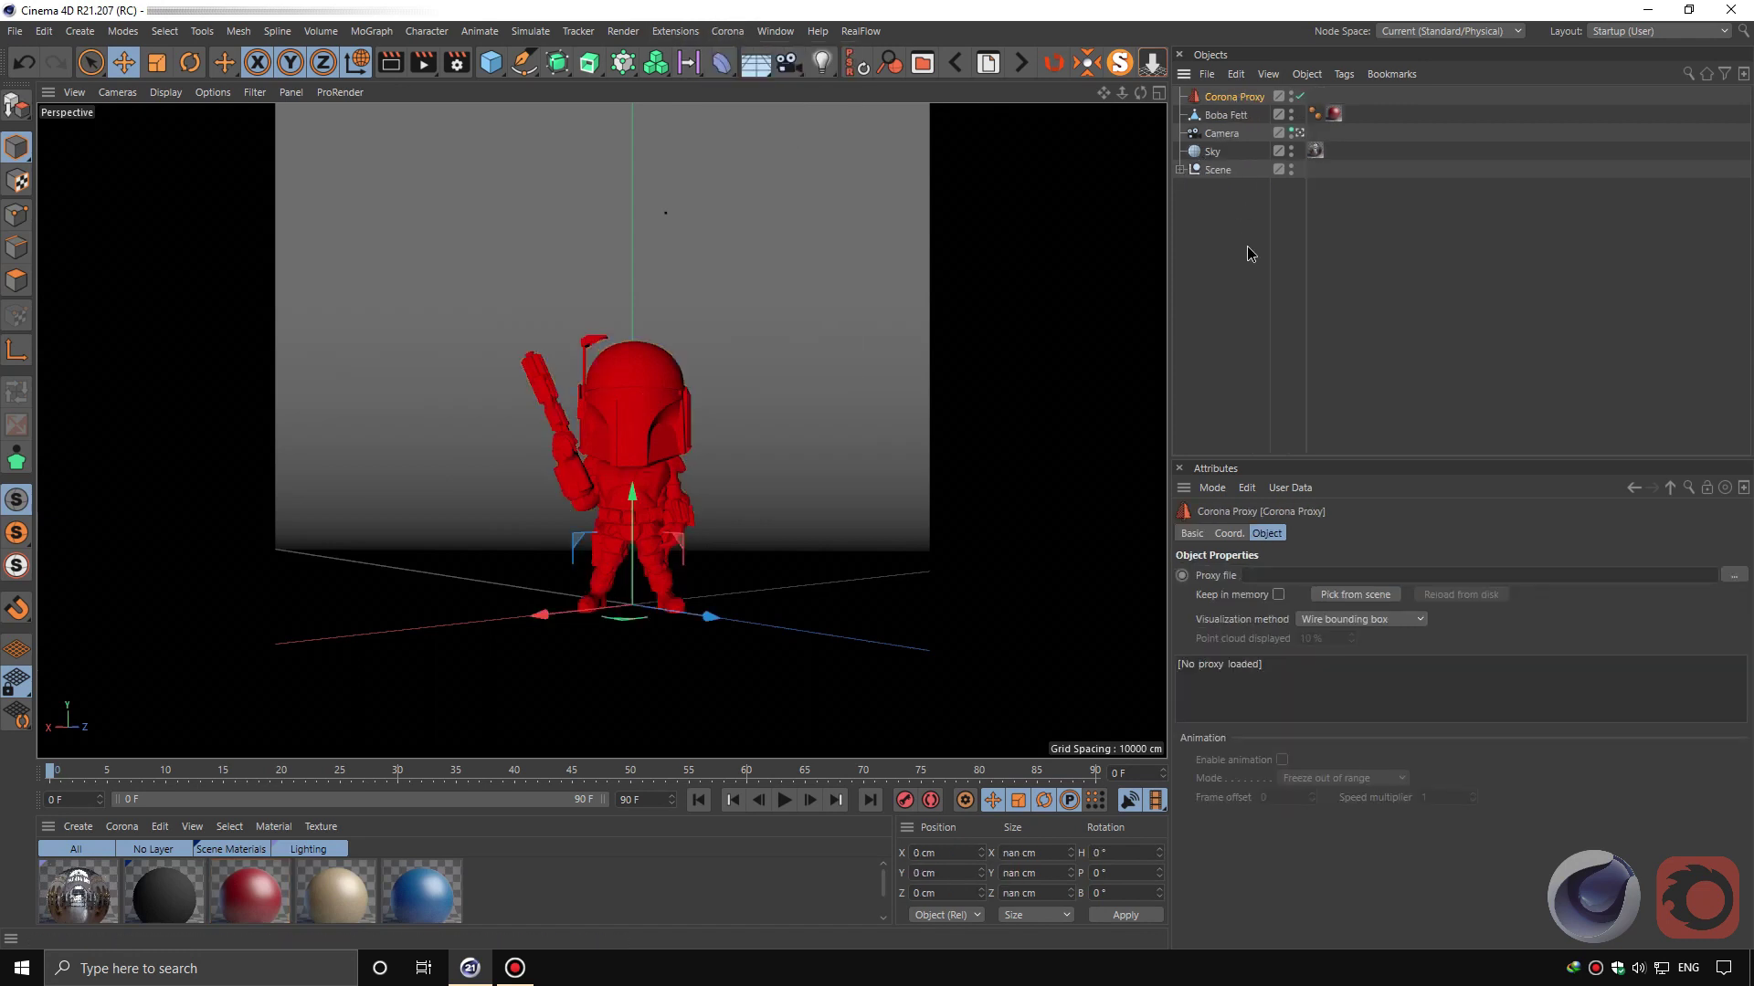
- Pick the Boba Fett model in the viewport as the Corona Proxy's source object
{"action": "left_click", "coordinate": [1351, 600]}
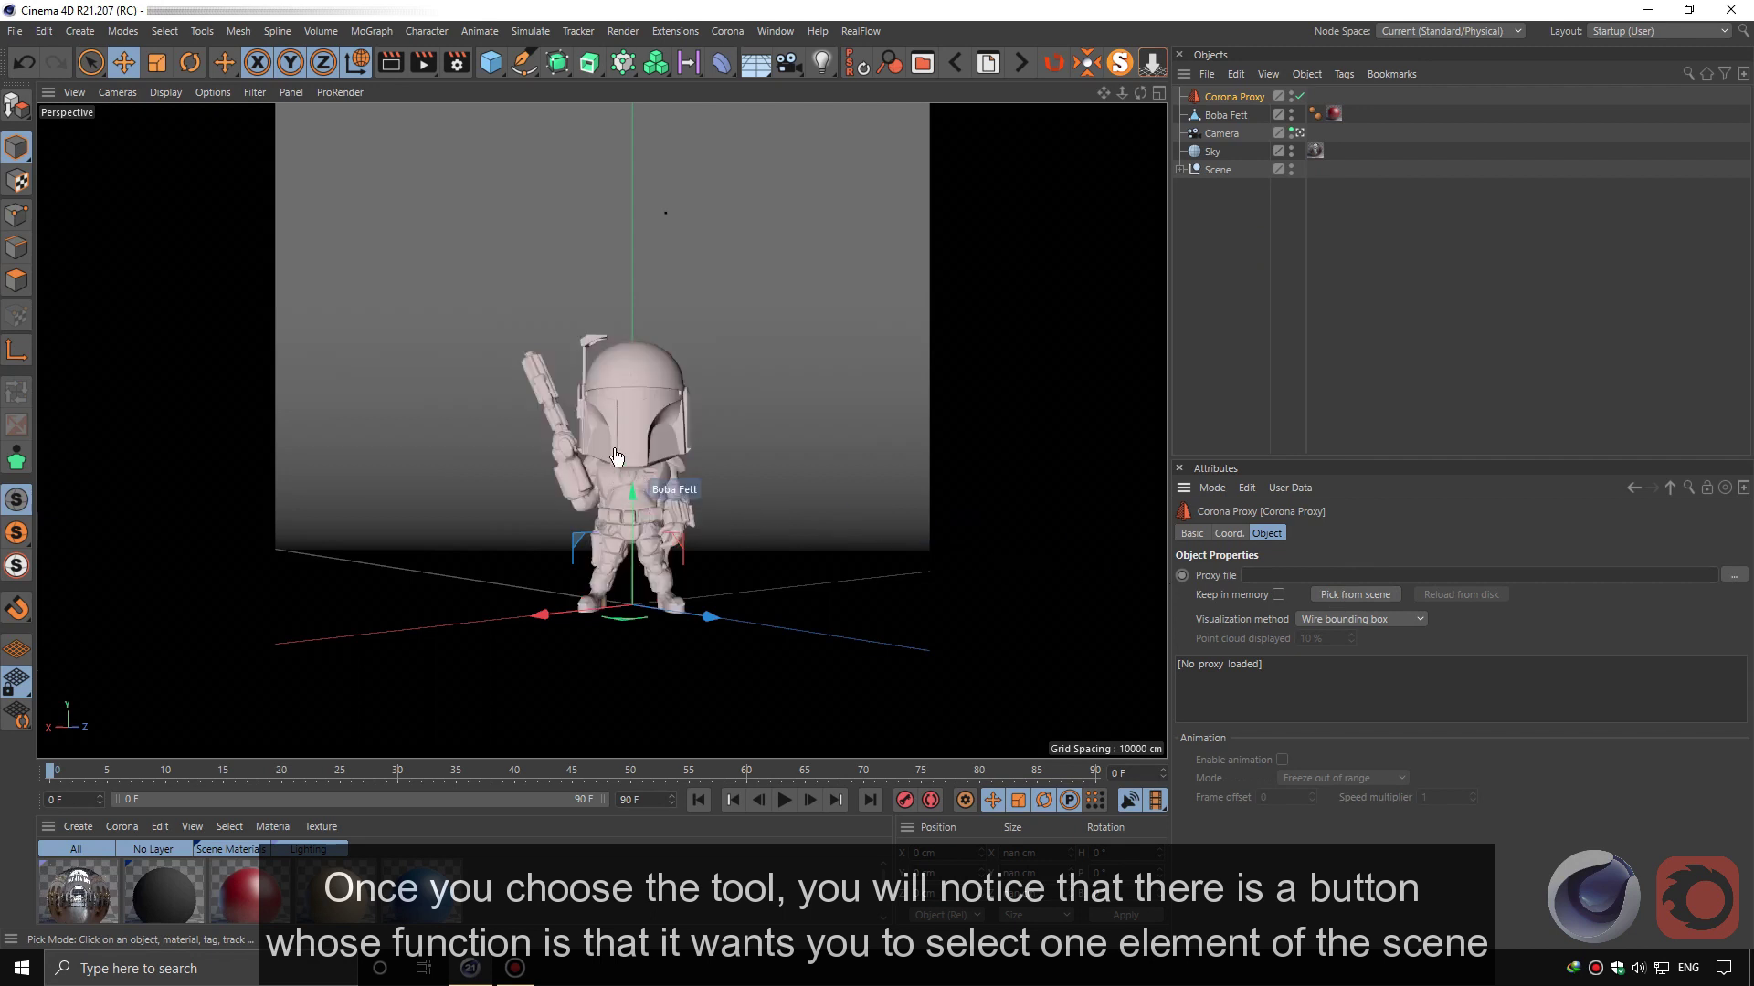
{"action": "left_click", "coordinate": [647, 467]}
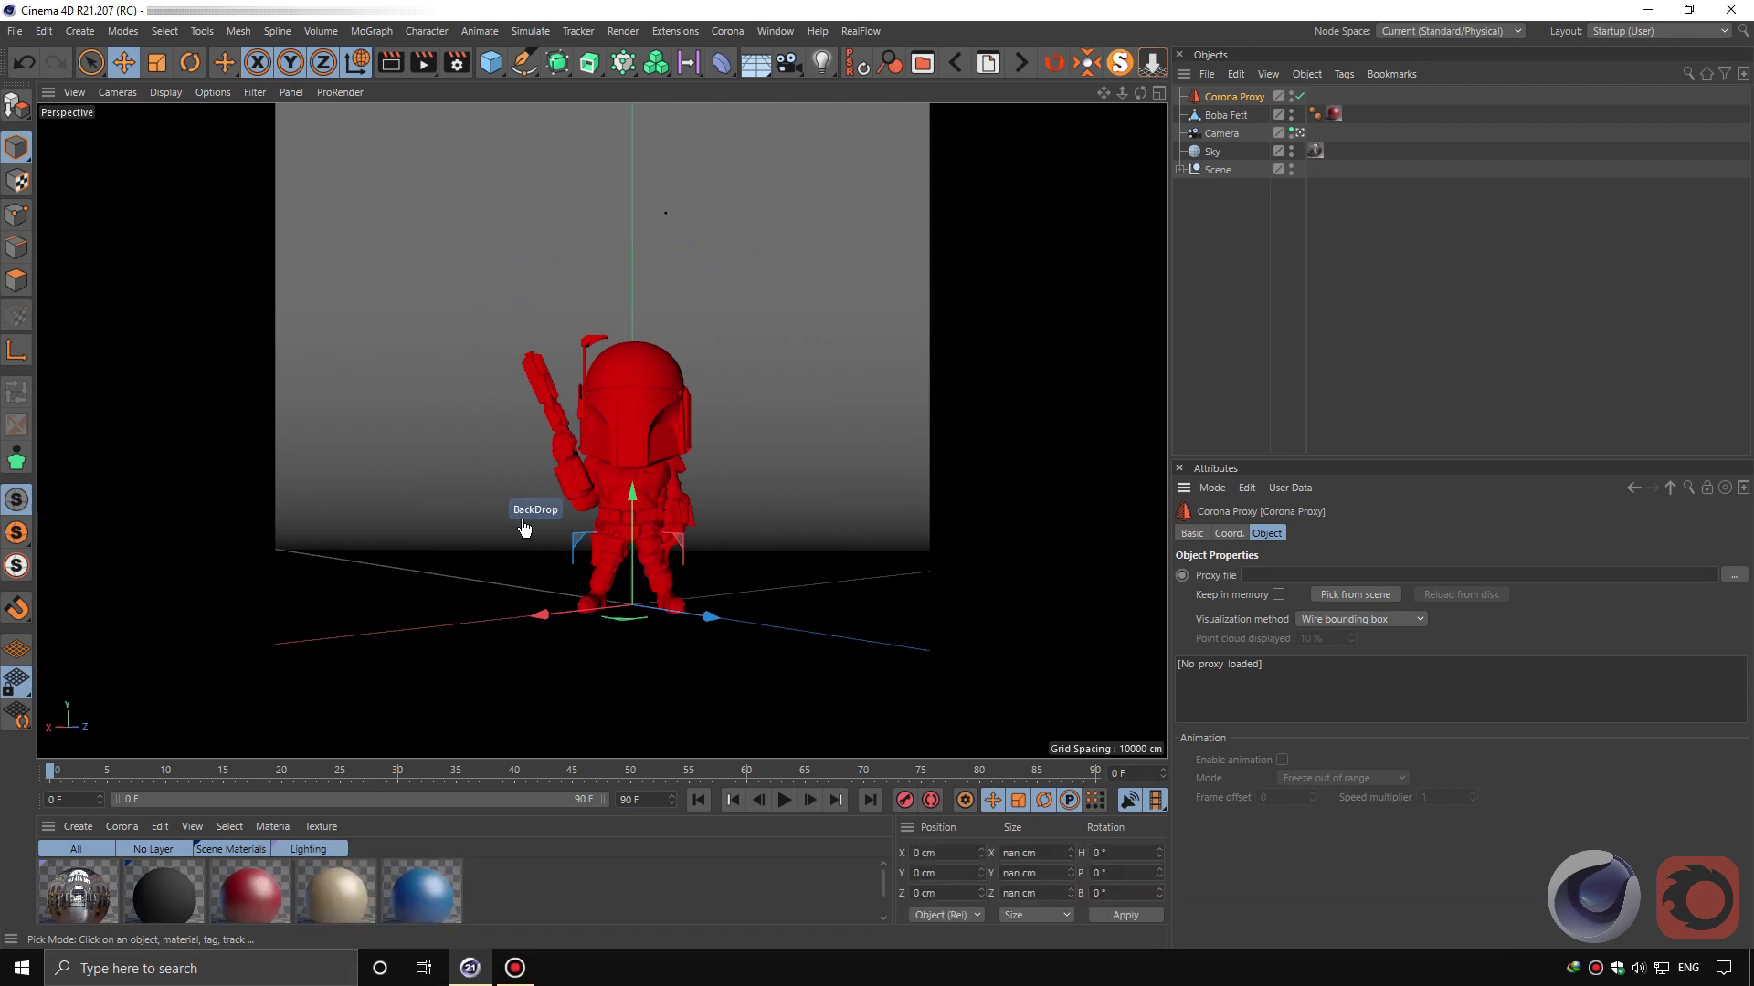
{"action": "left_click", "coordinate": [632, 455]}
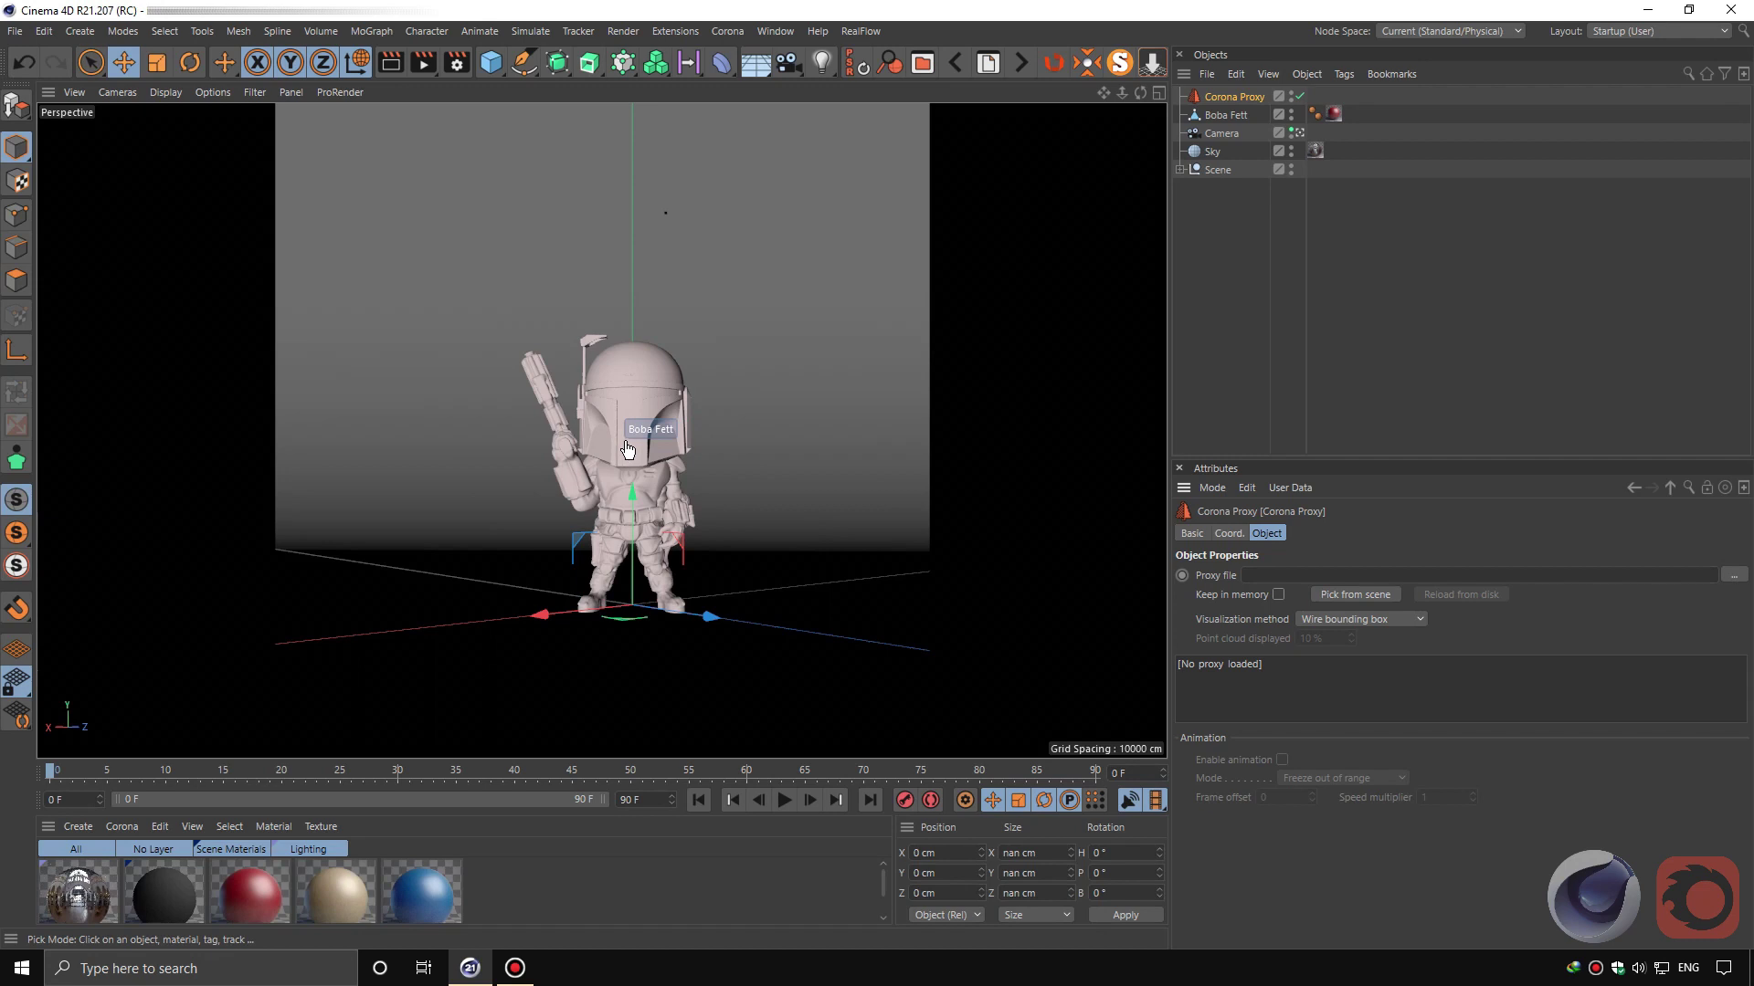
{"action": "left_click", "coordinate": [628, 448]}
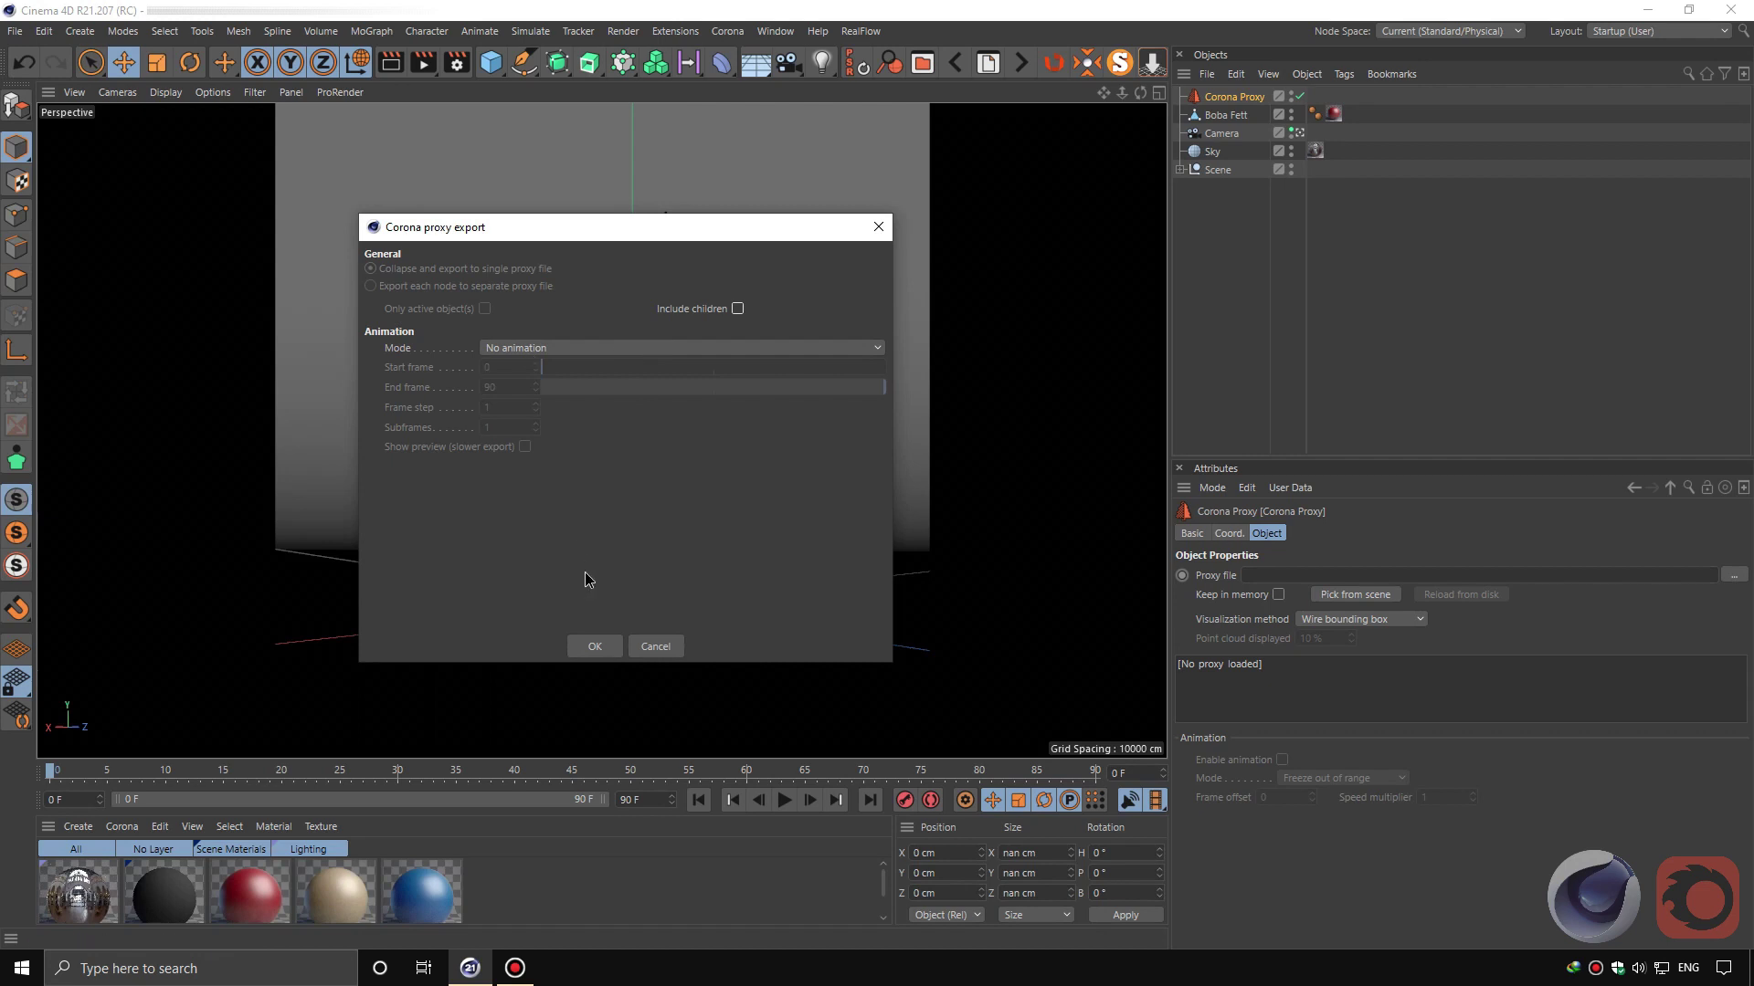
- Accept the proxy export settings and save Boba Fett.cgeo to the Desktop
{"action": "left_click", "coordinate": [591, 647]}
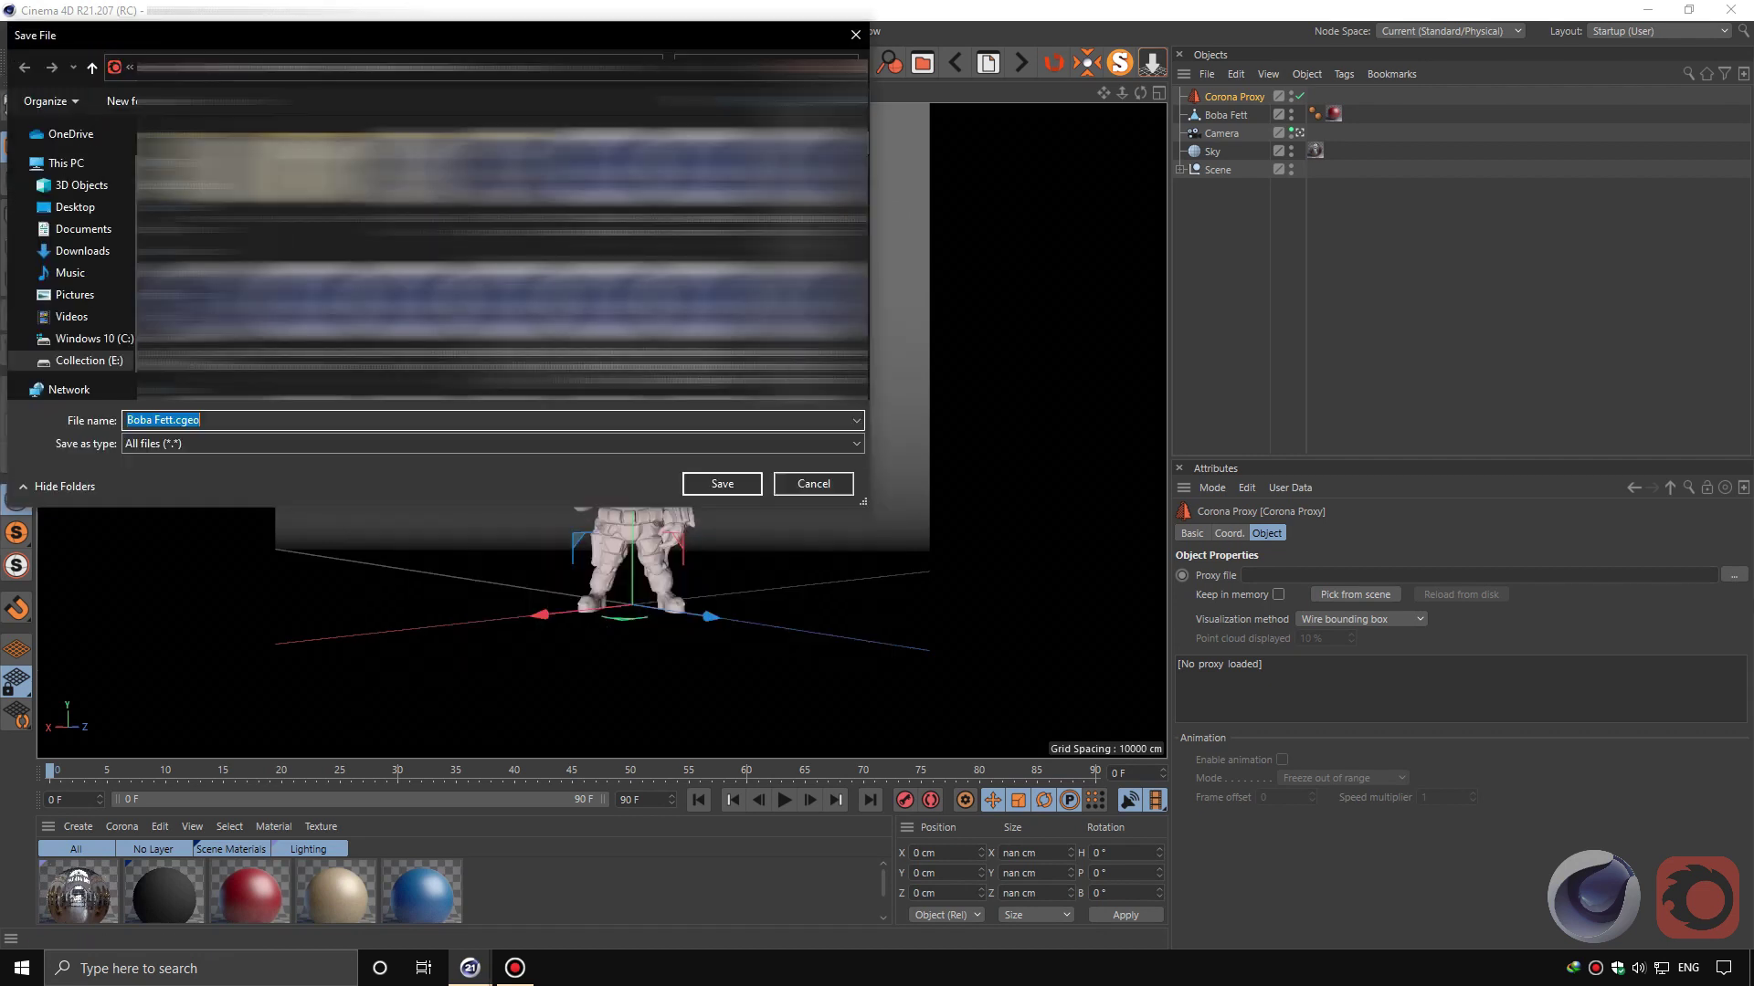
{"action": "left_click", "coordinate": [75, 207]}
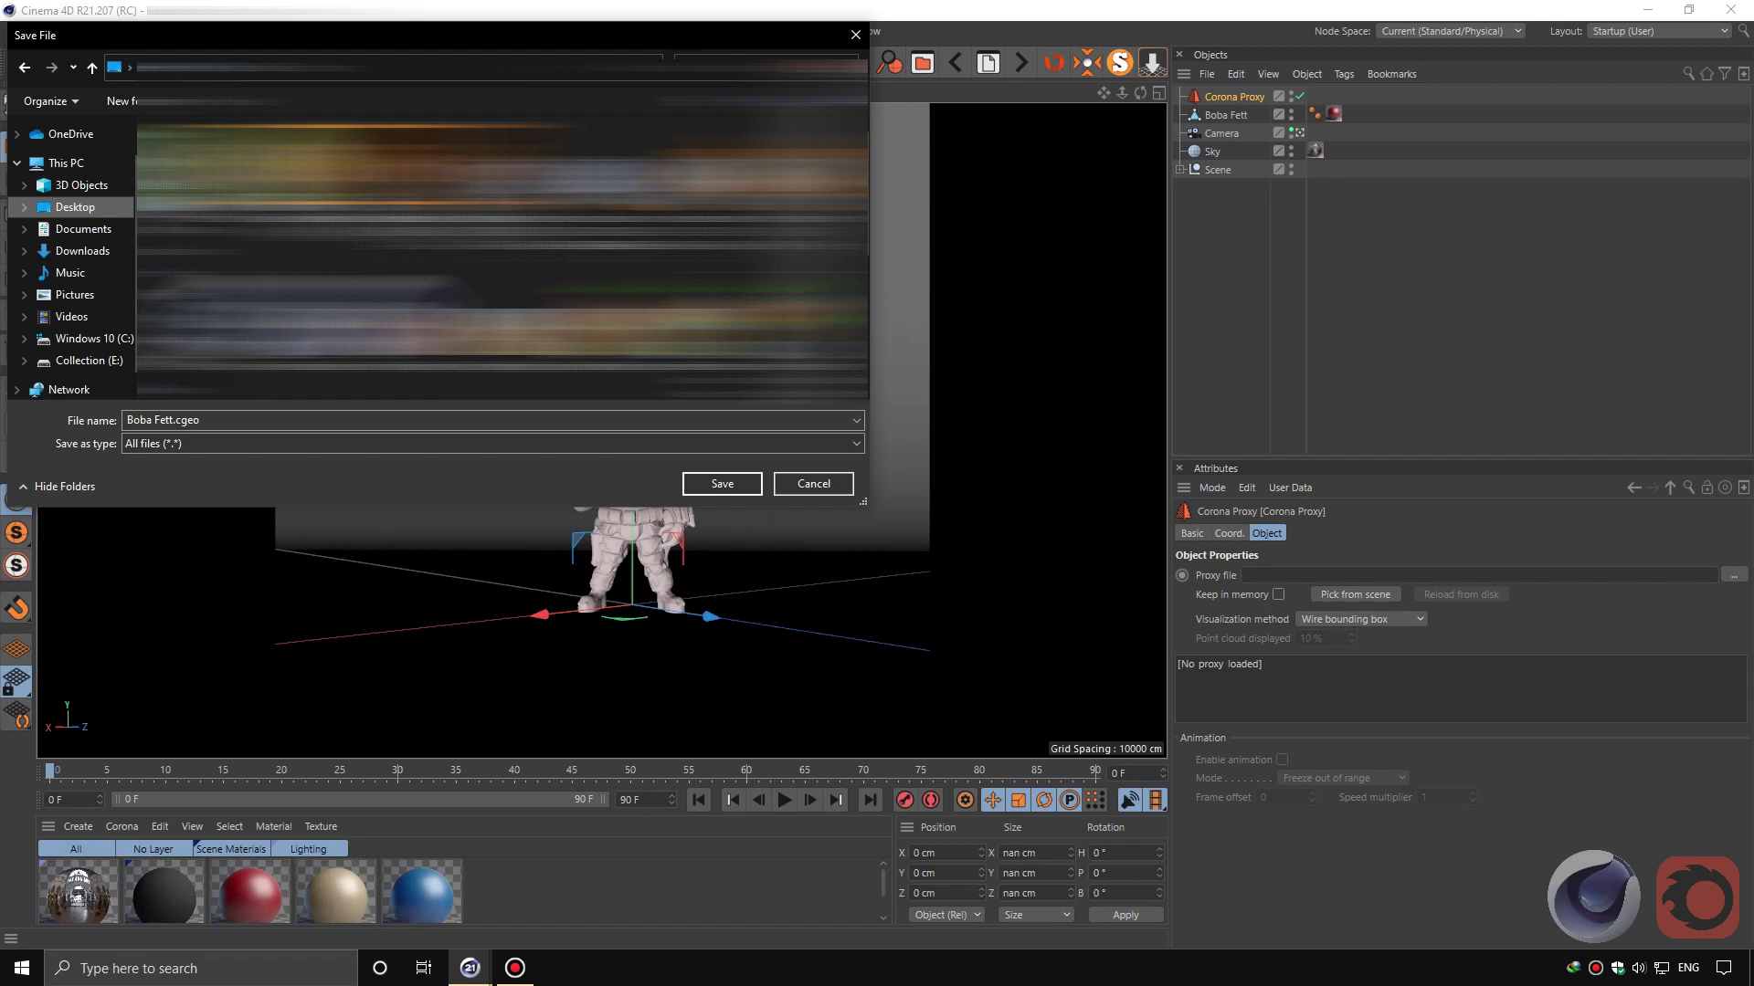
{"action": "left_click_drag", "start_coordinate": [460, 43], "coordinate": [459, 46]}
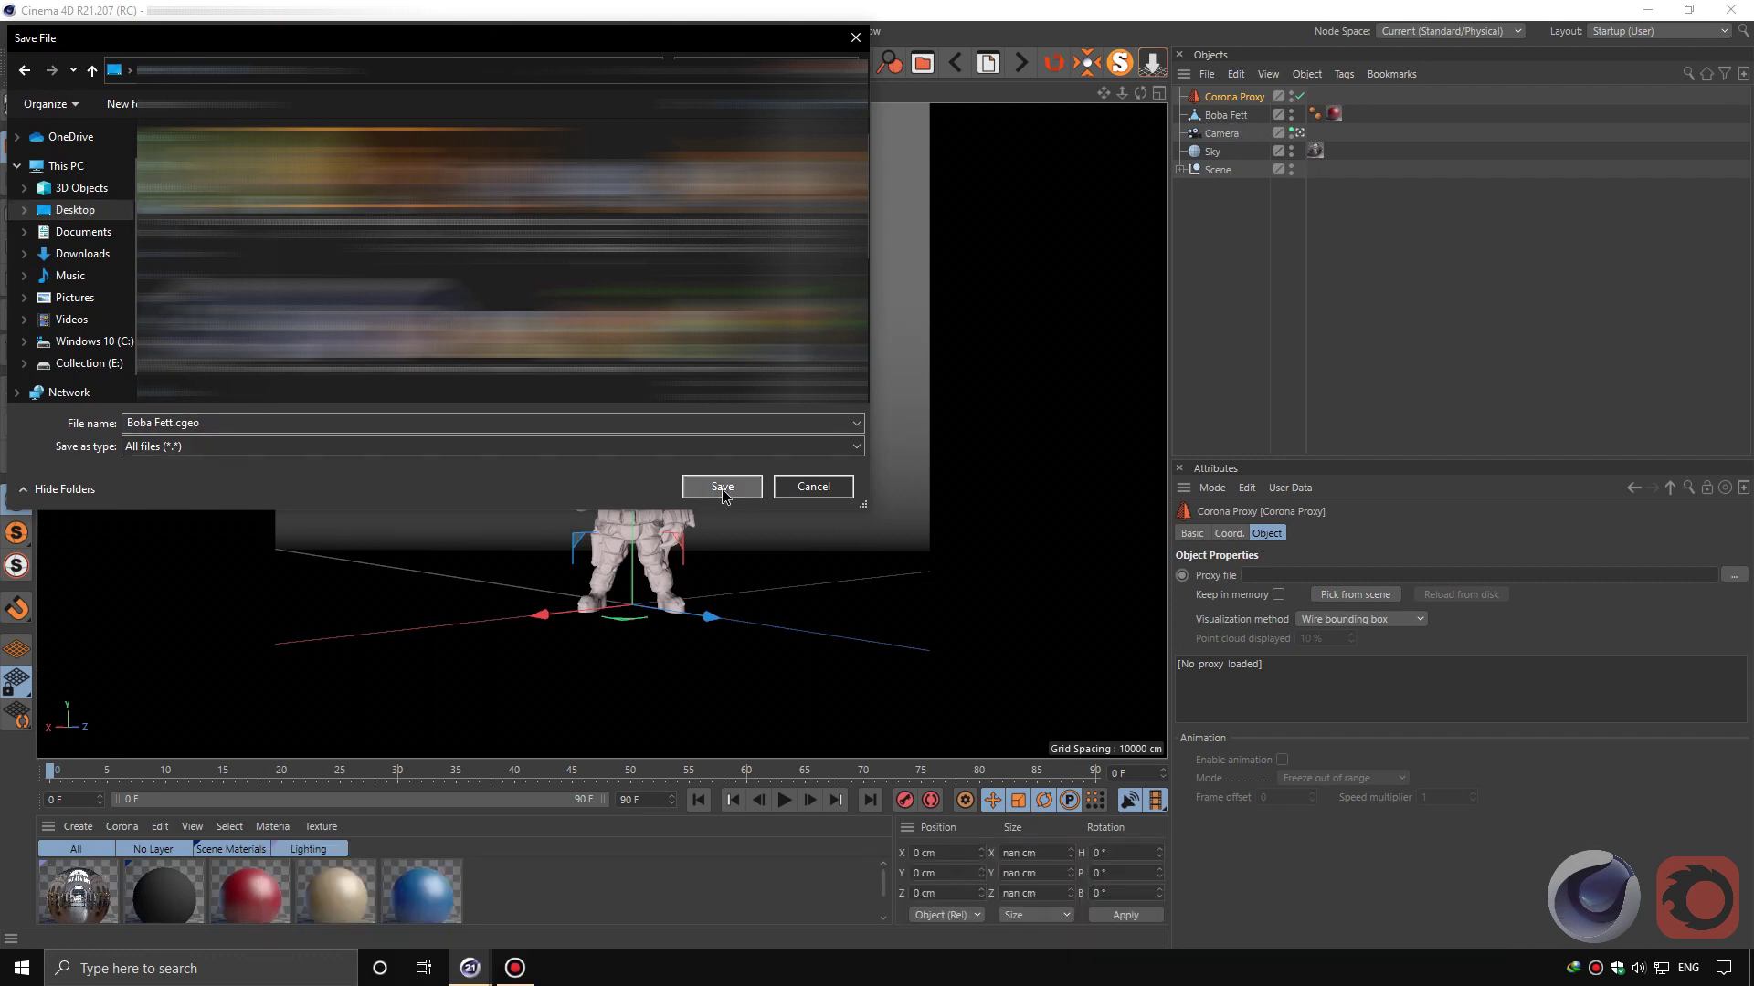
{"action": "left_click", "coordinate": [721, 487]}
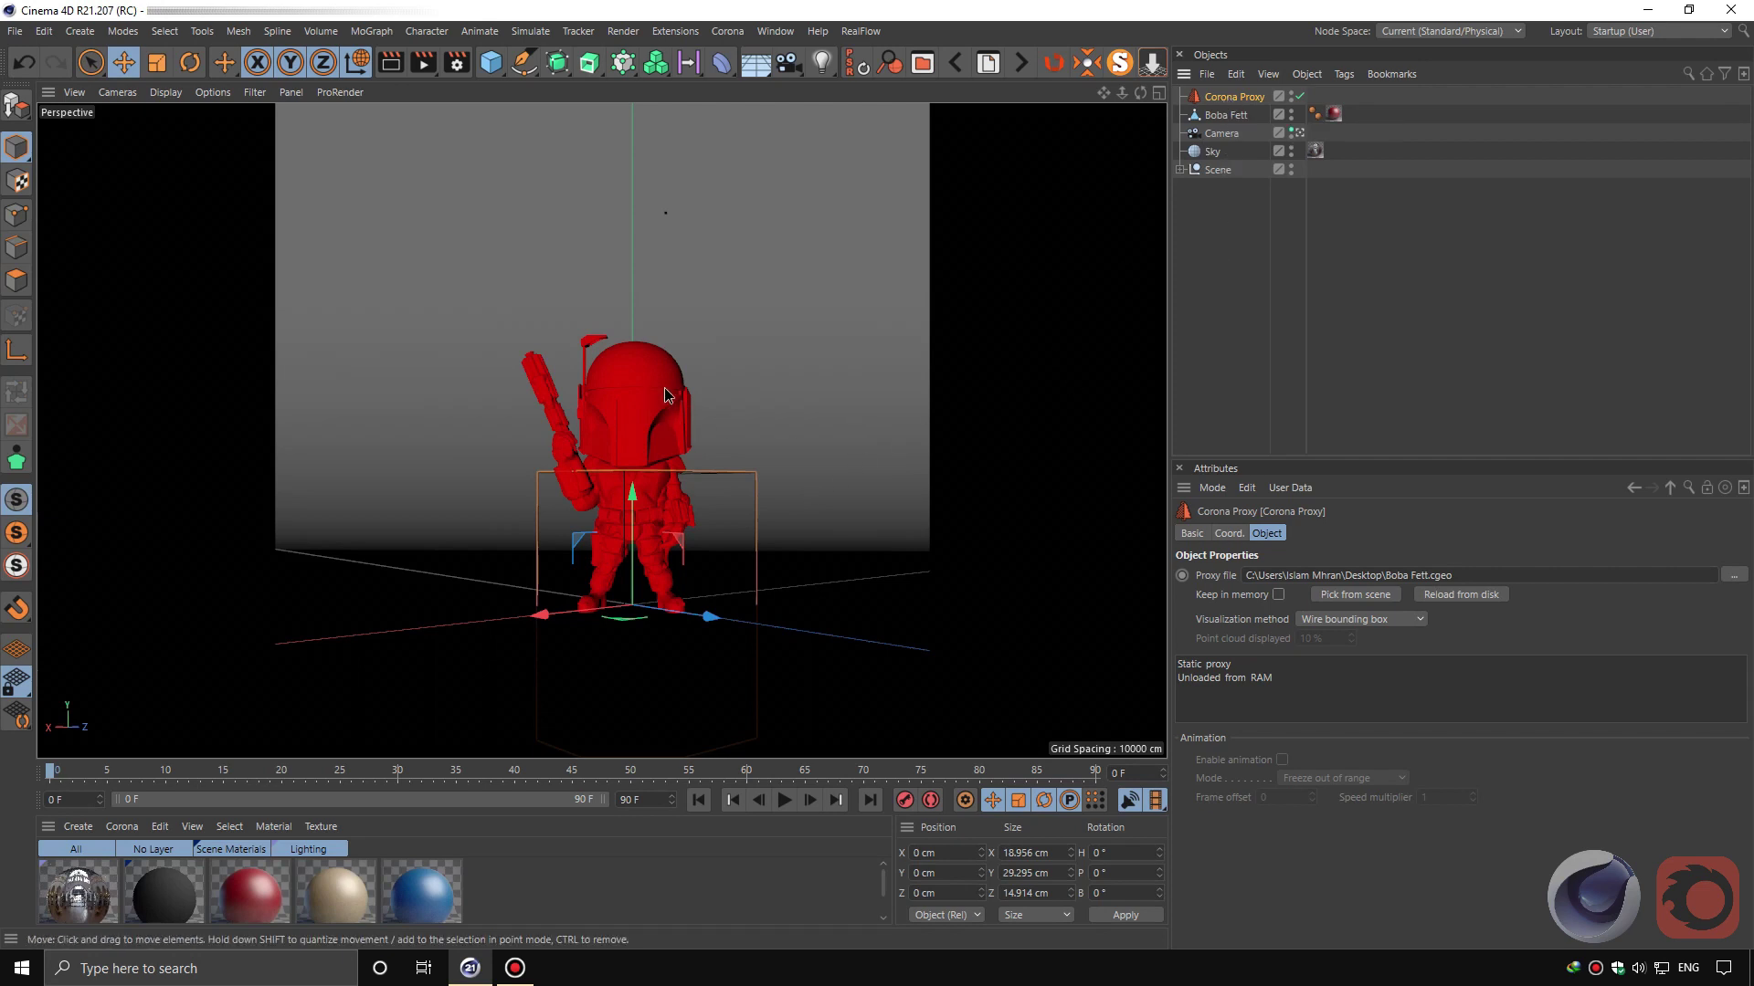
- Delete the original Boba Fett model and set the proxy's Y position to 14.647 cm
{"action": "left_click", "coordinate": [1229, 115]}
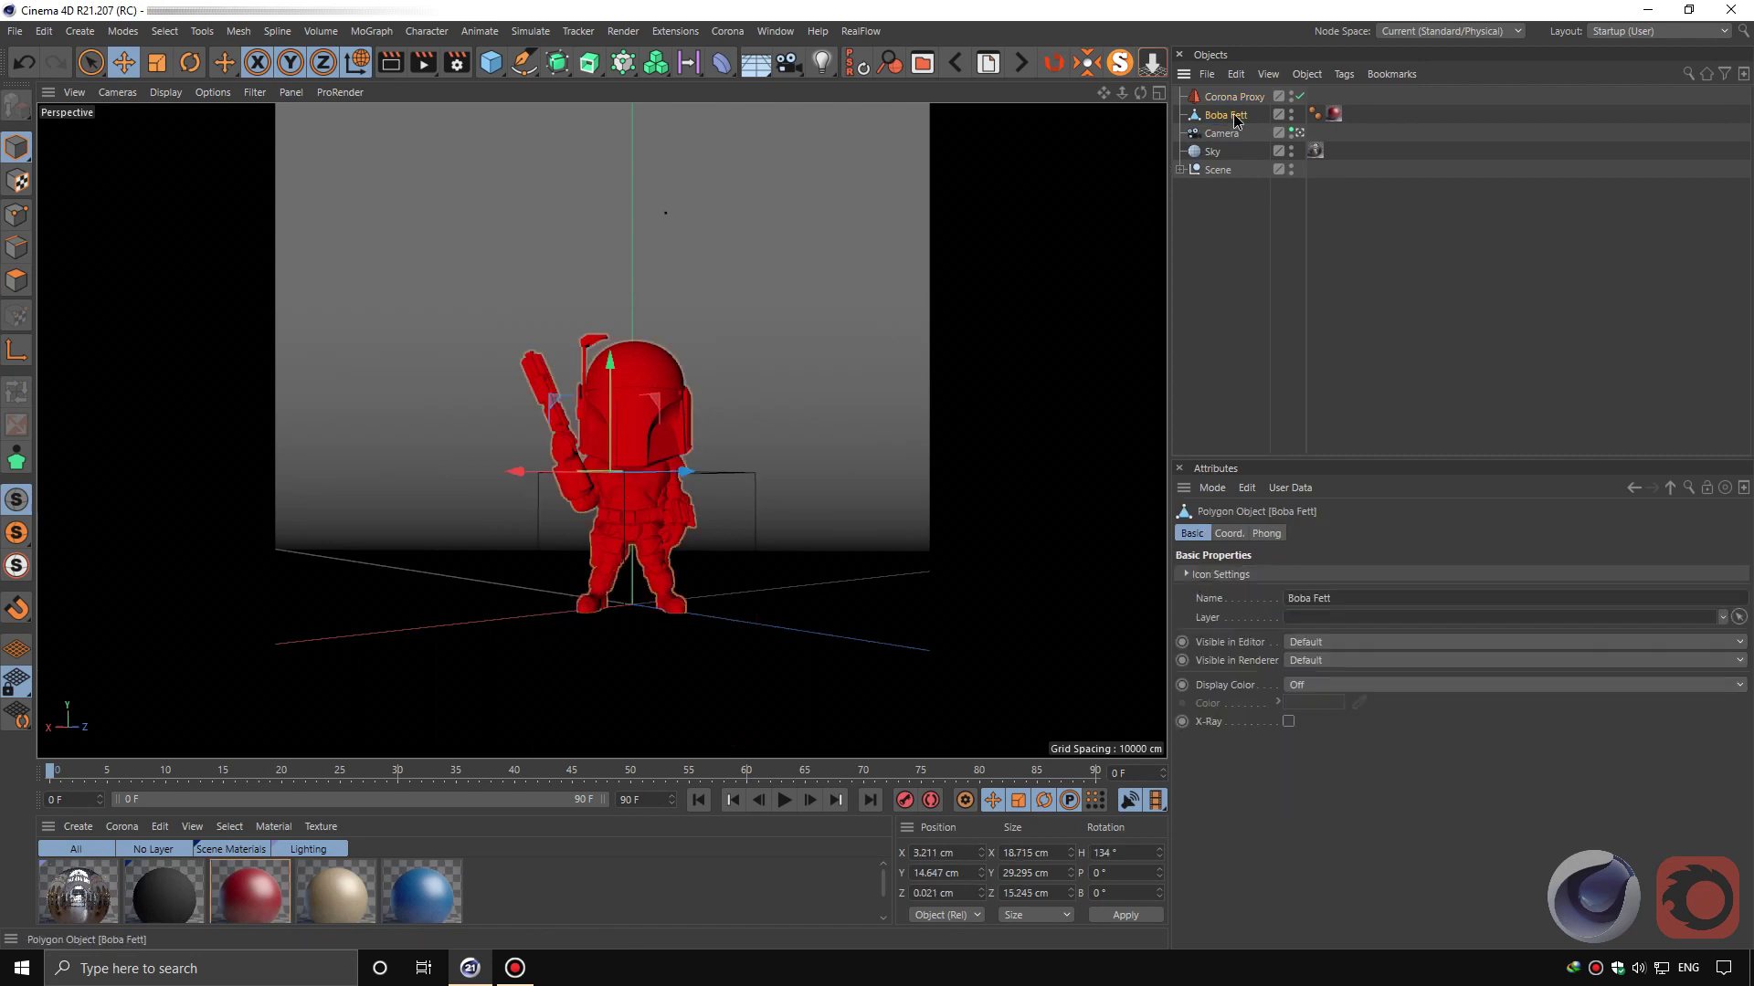
{"action": "left_click", "coordinate": [1236, 74]}
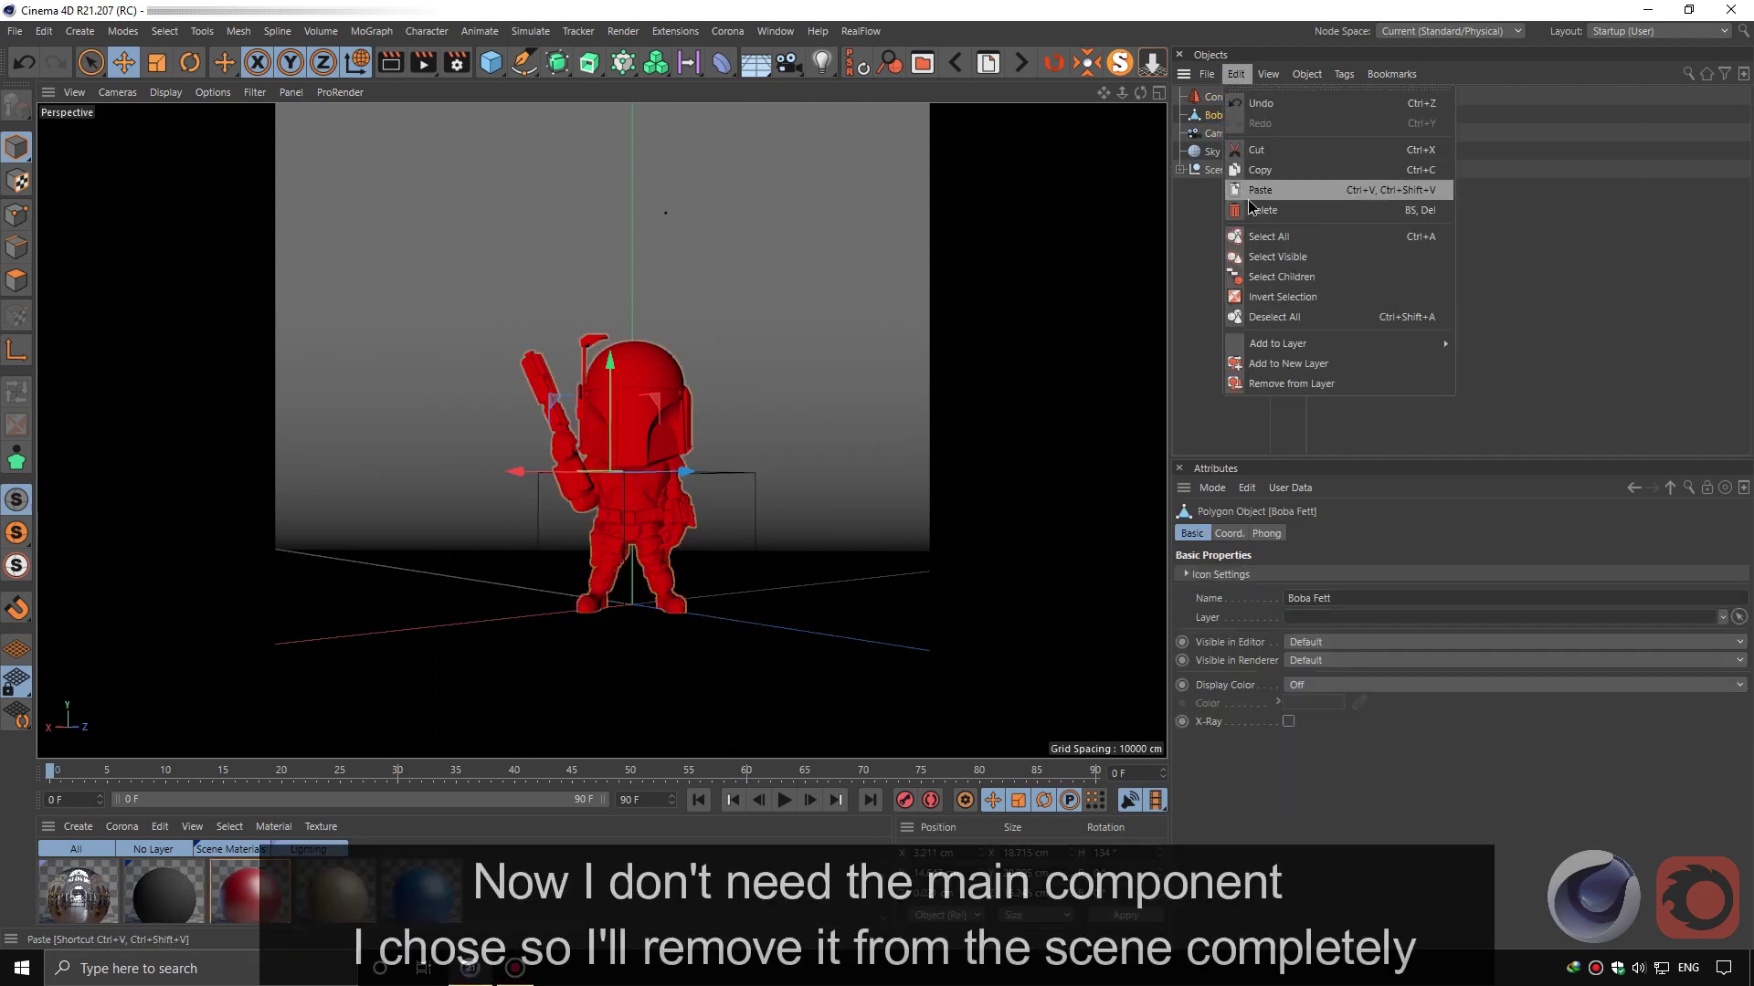
{"action": "left_click", "coordinate": [1251, 210]}
{"action": "left_click", "coordinate": [1233, 96]}
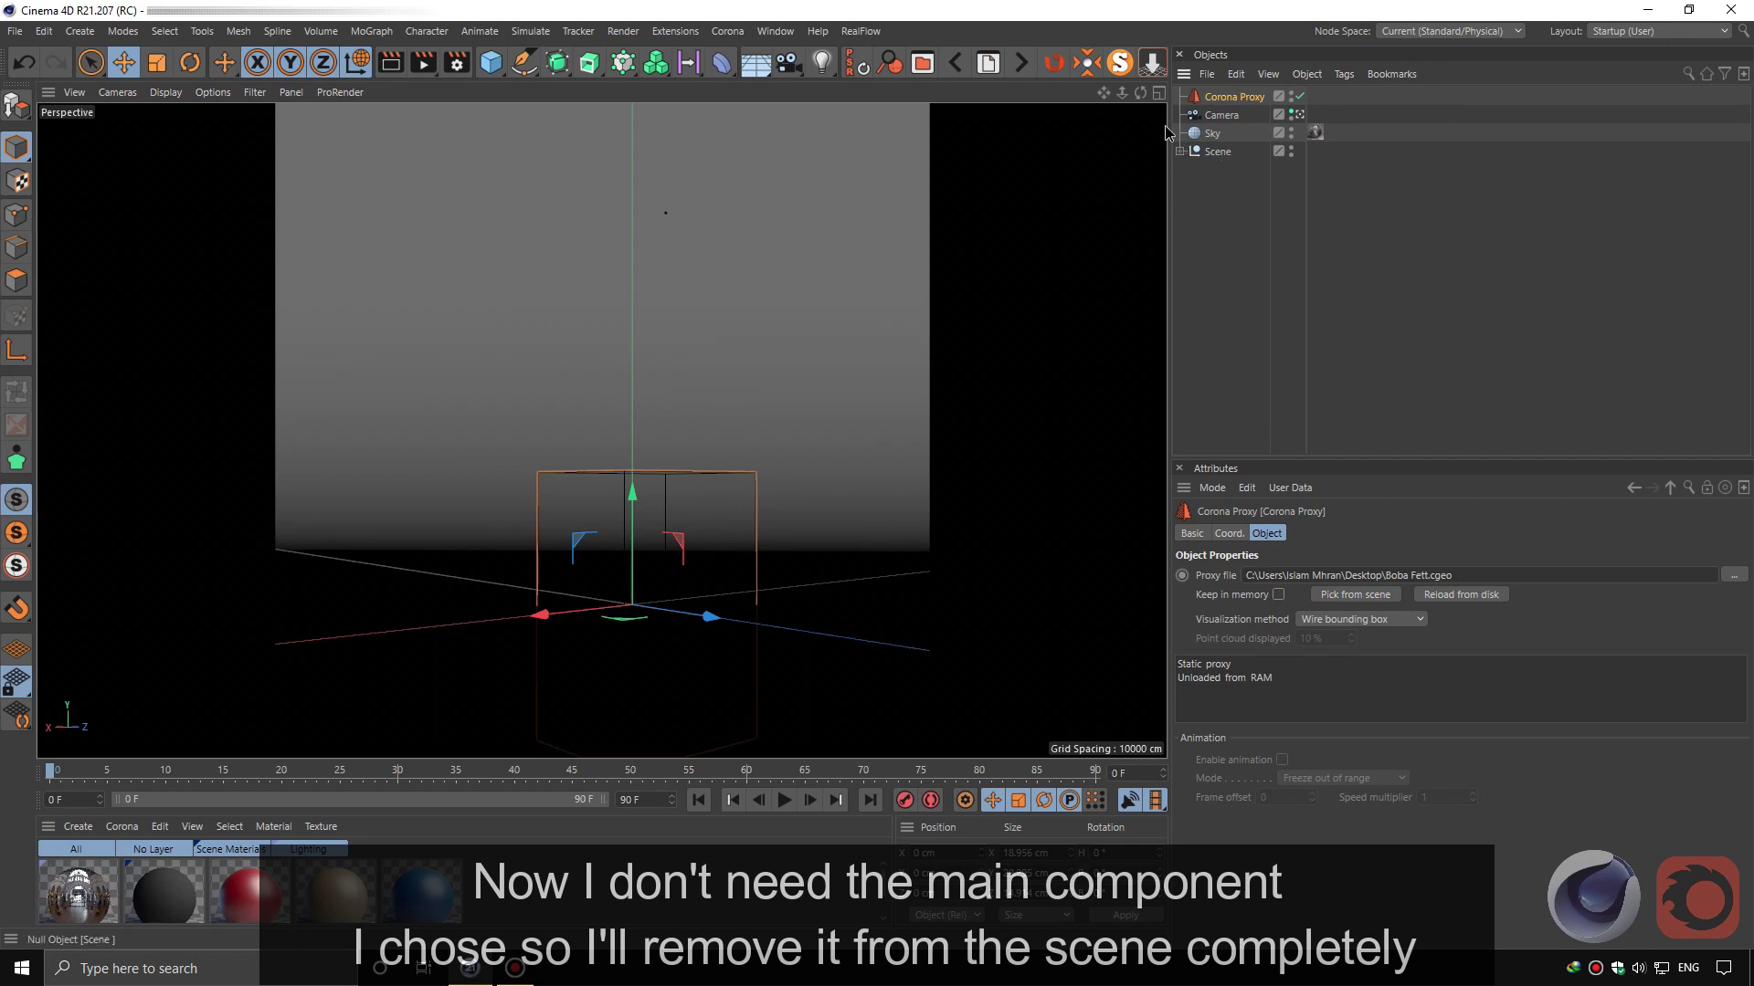
{"action": "left_click", "coordinate": [1154, 71]}
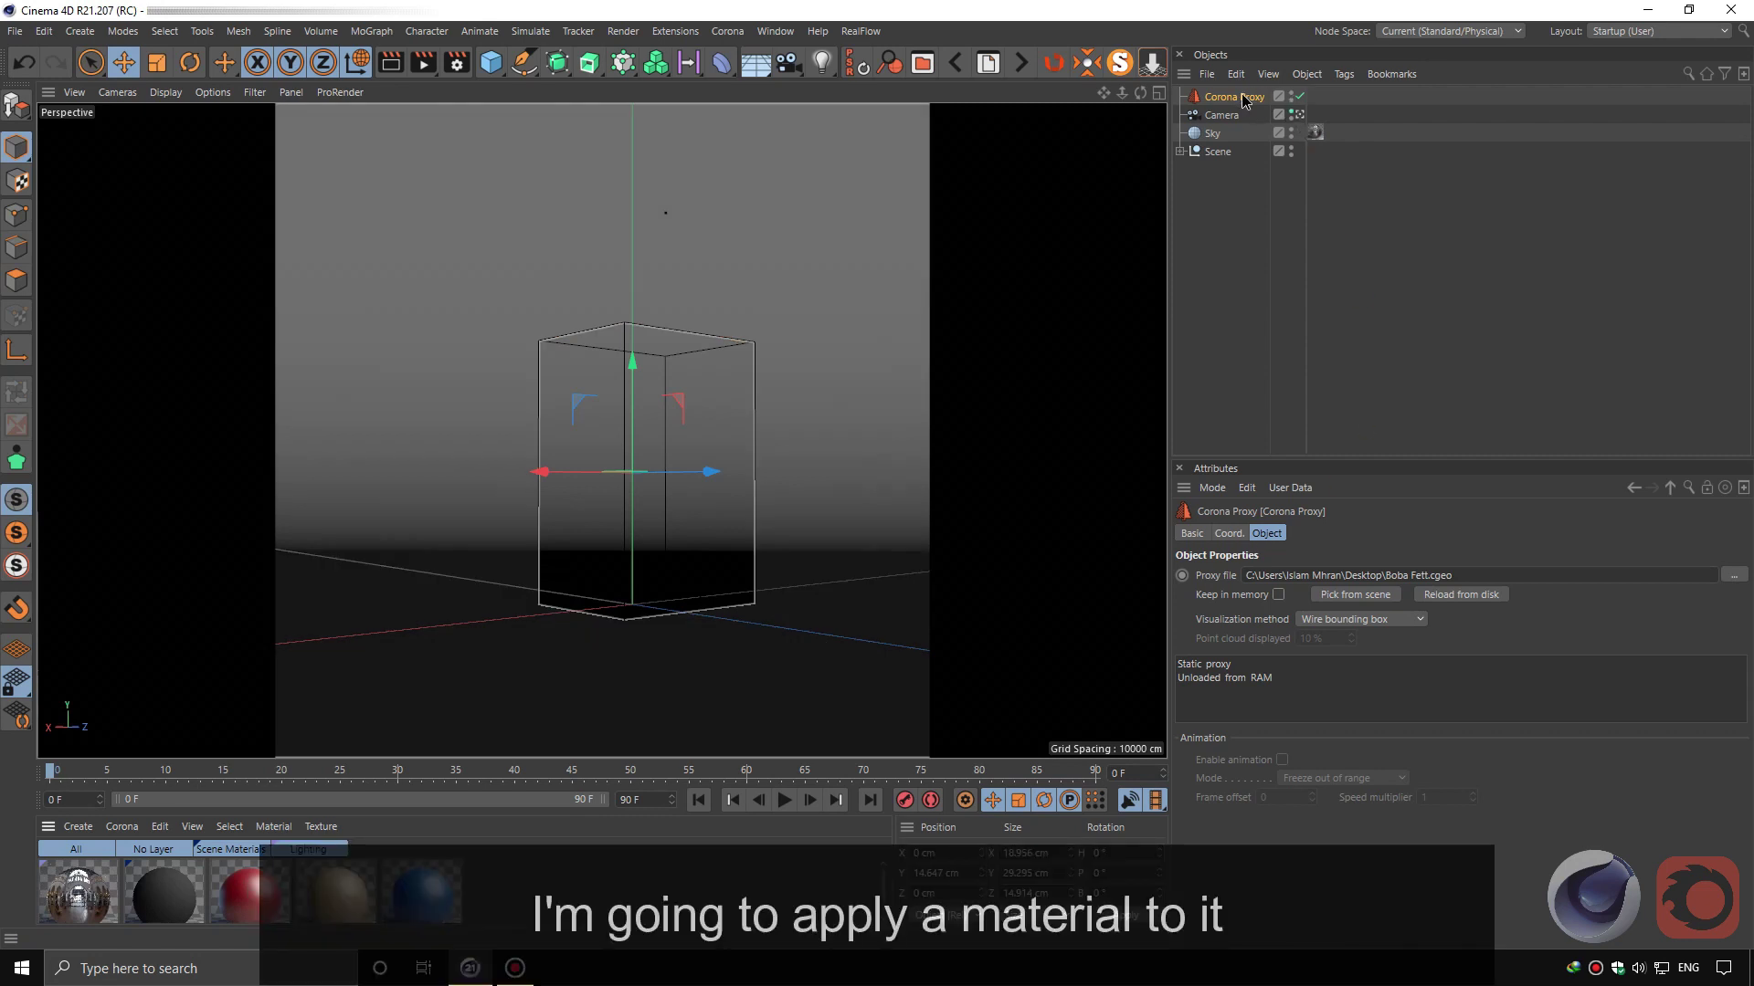
- Apply the Metal bronzed material to the Corona Proxy and render the viewport
{"action": "left_click_drag", "start_coordinate": [1244, 101], "coordinate": [1242, 98]}
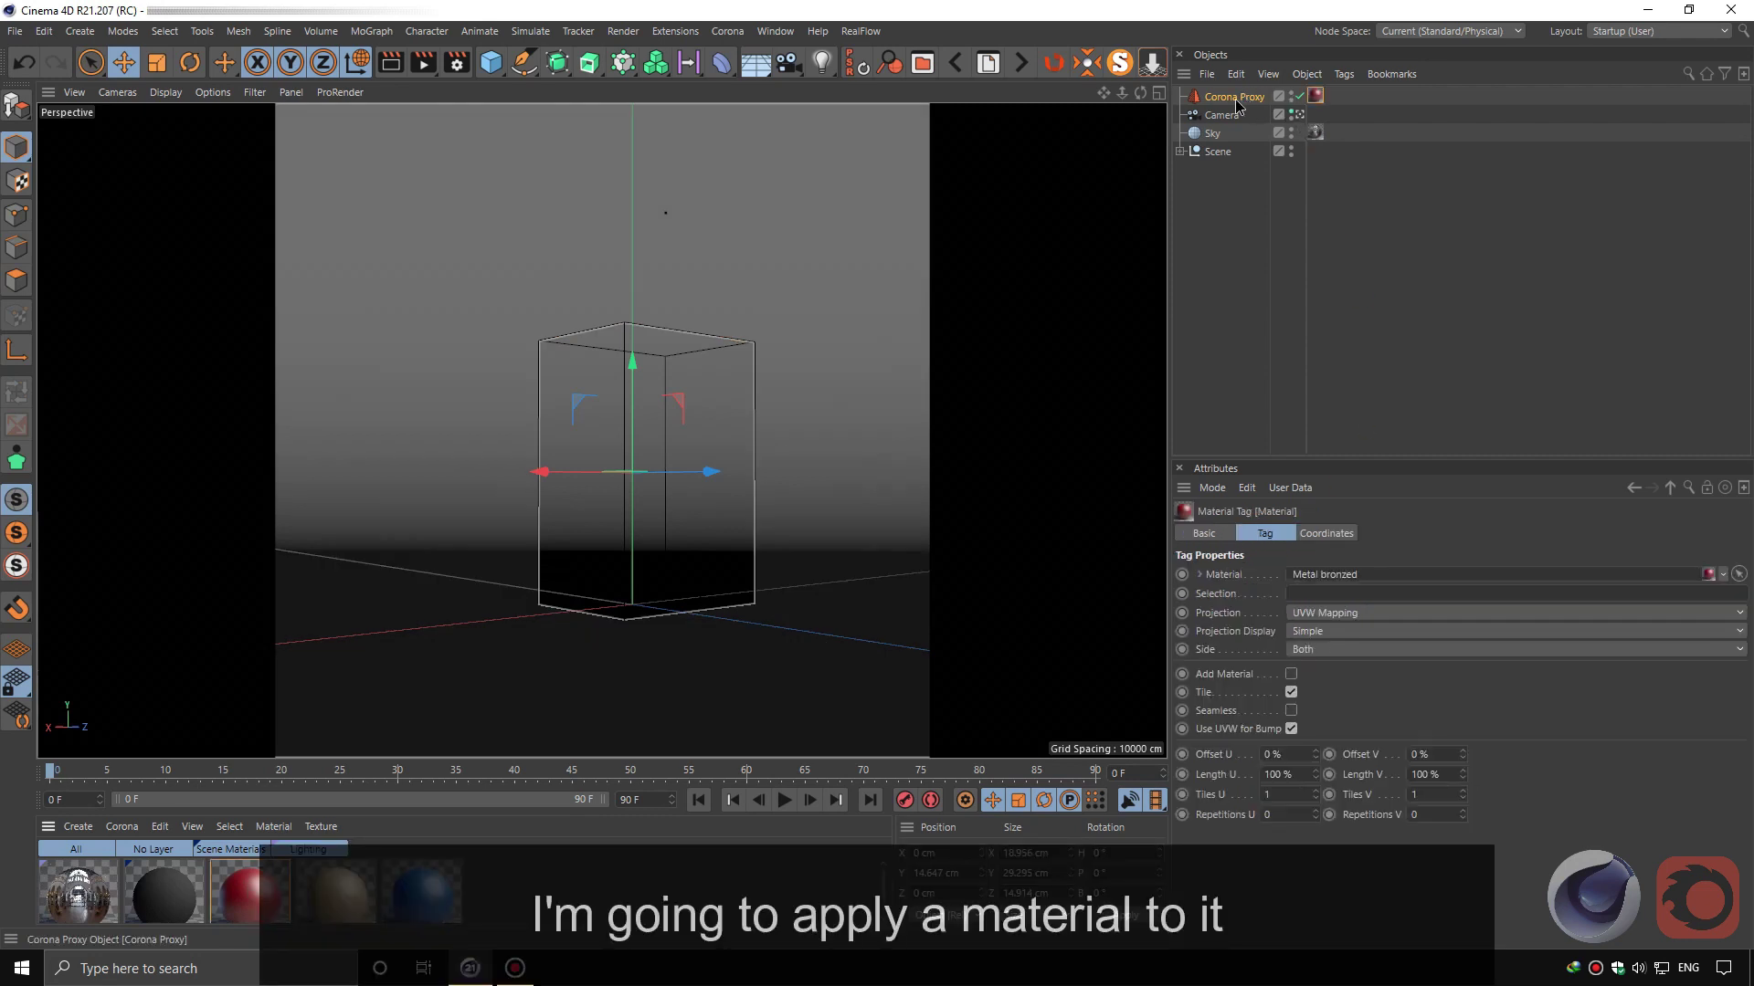
{"action": "left_click", "coordinate": [1219, 217]}
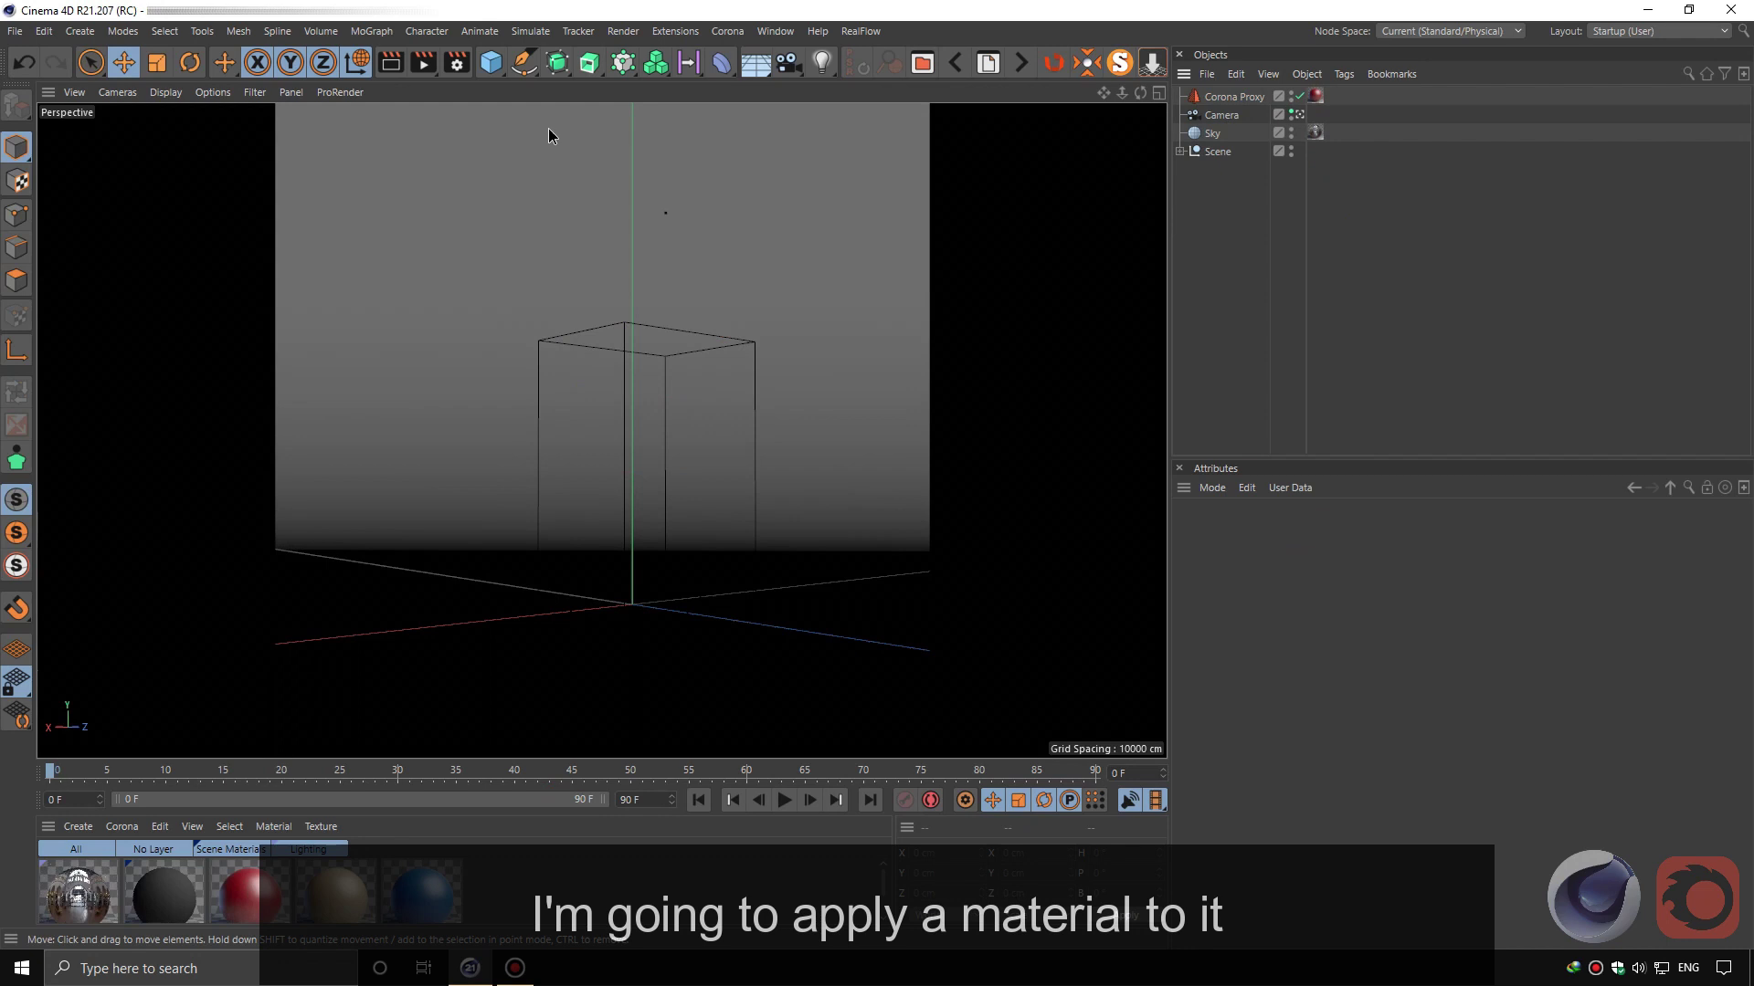
{"action": "left_click", "coordinate": [391, 64]}
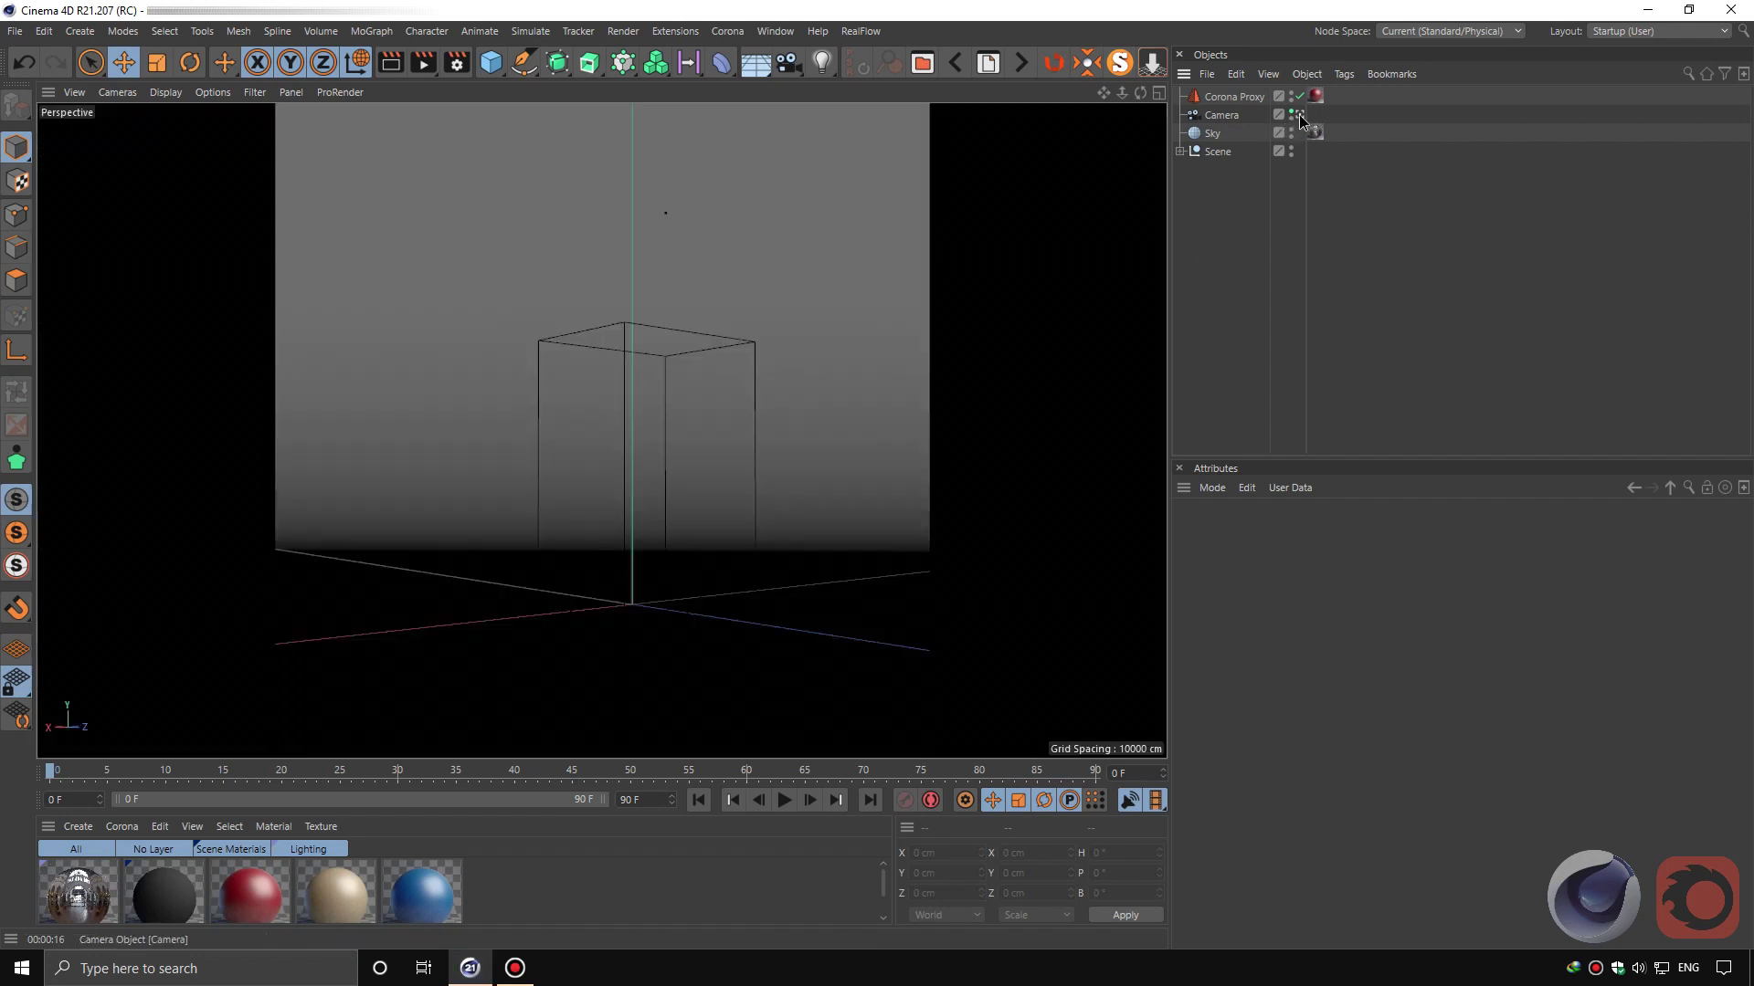
- Frame the proxy box up close, select Corona Proxy, and switch to Gouraud Shading
{"action": "left_click_drag", "start_coordinate": [1122, 92], "coordinate": [602, 430]}
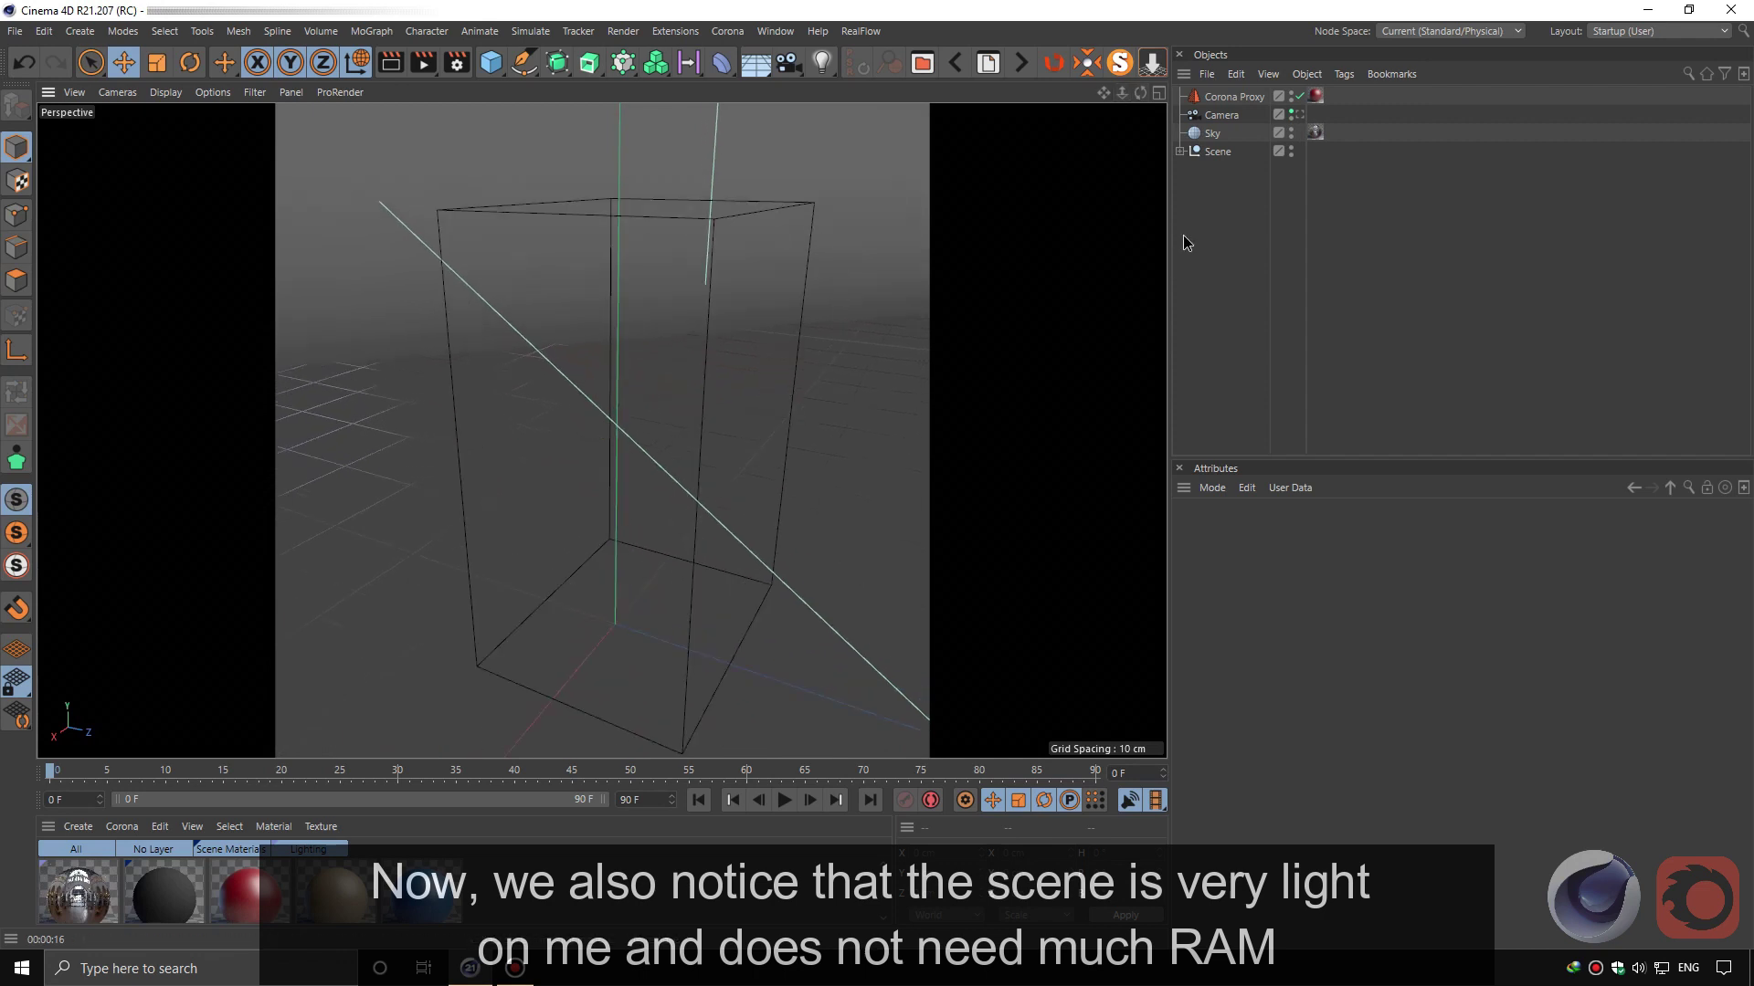
{"action": "left_click_drag", "start_coordinate": [1105, 92], "coordinate": [603, 427]}
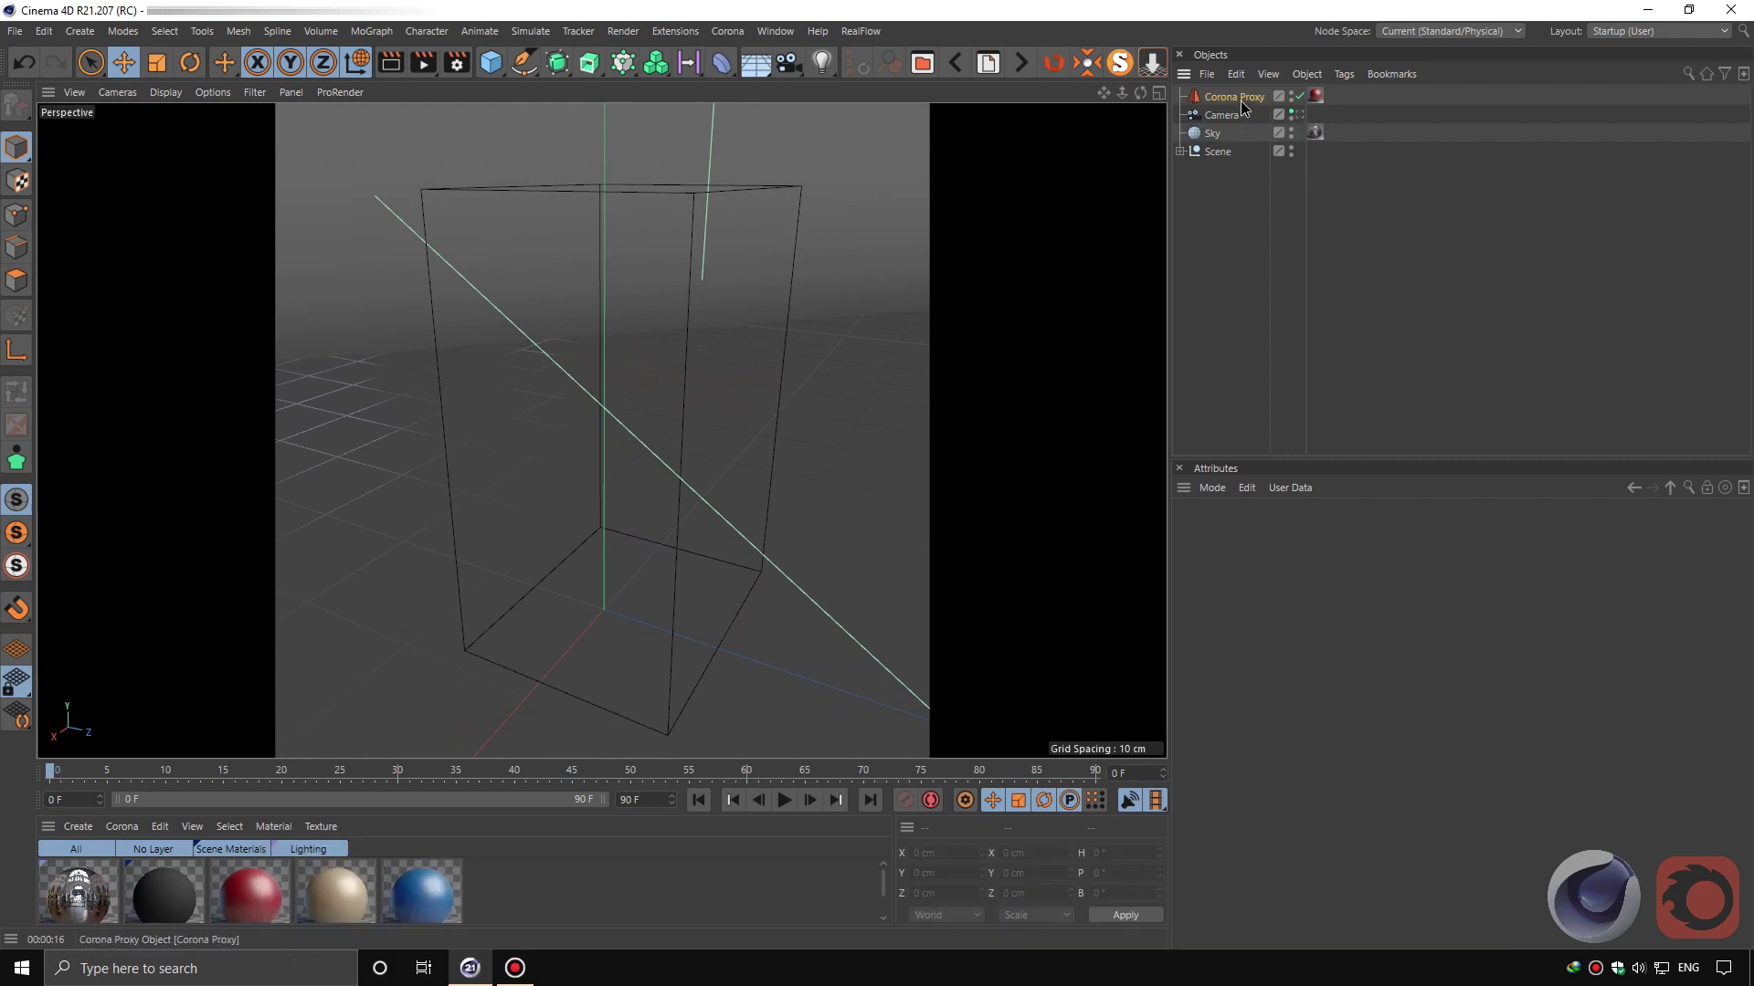
{"action": "left_click", "coordinate": [1238, 97]}
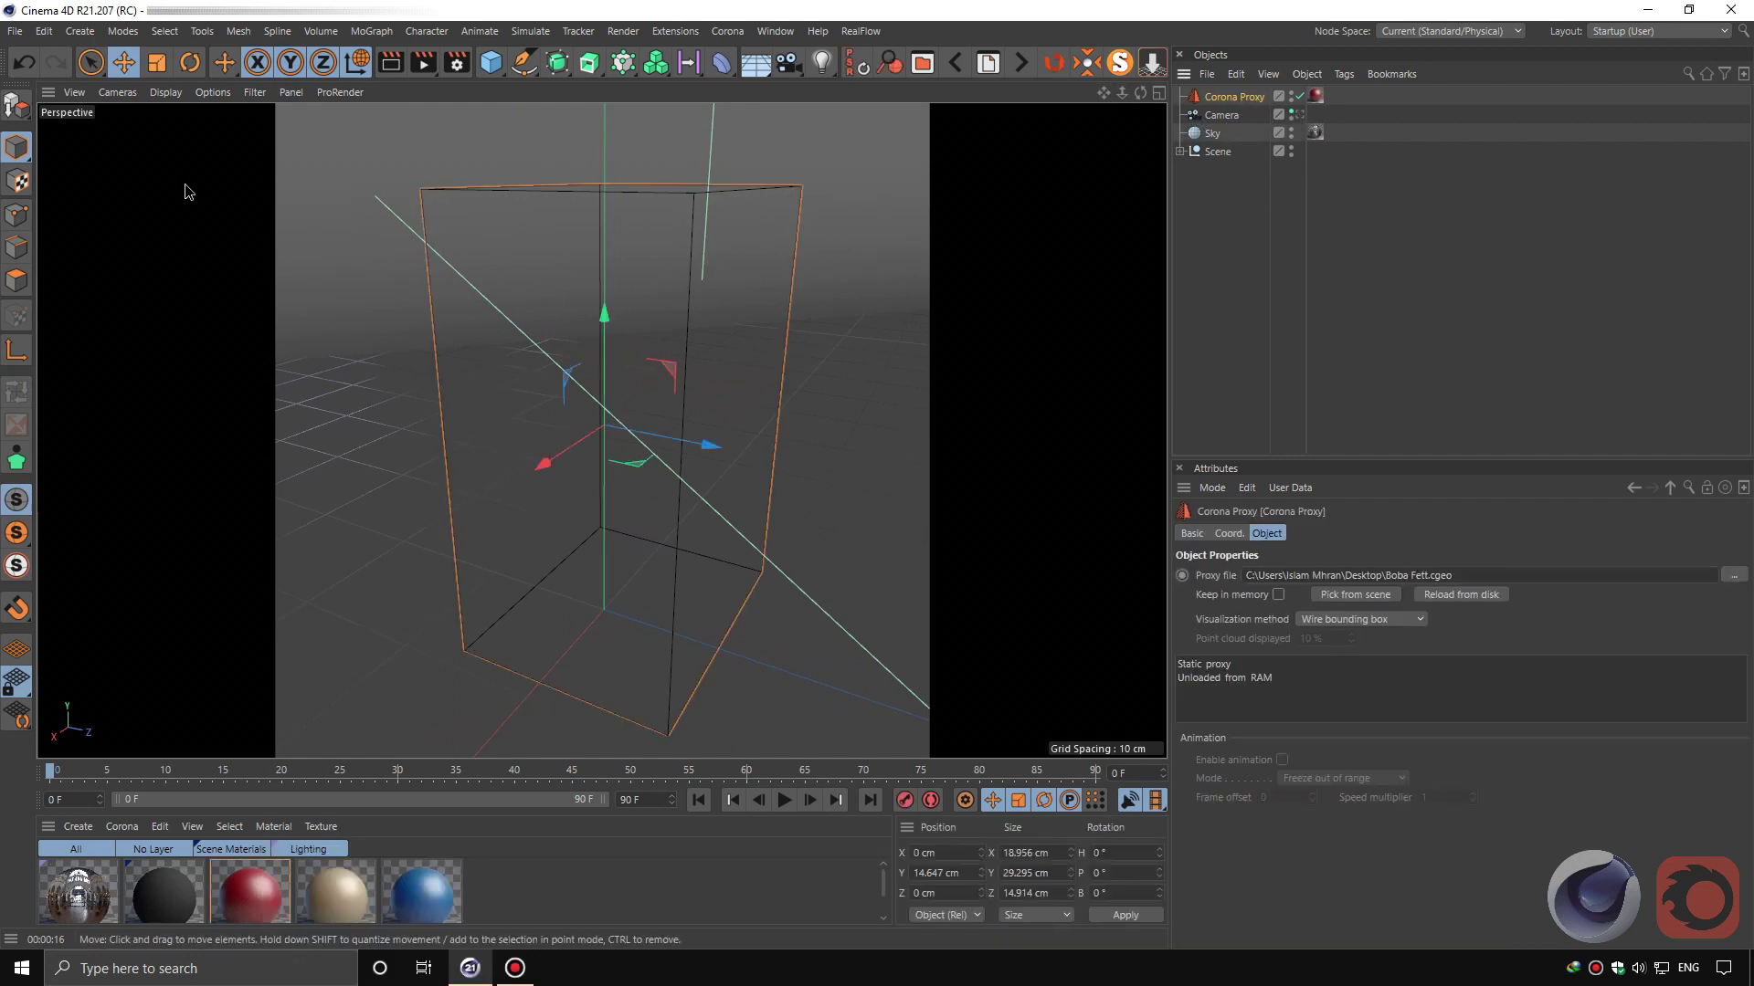
{"action": "left_click", "coordinate": [117, 92]}
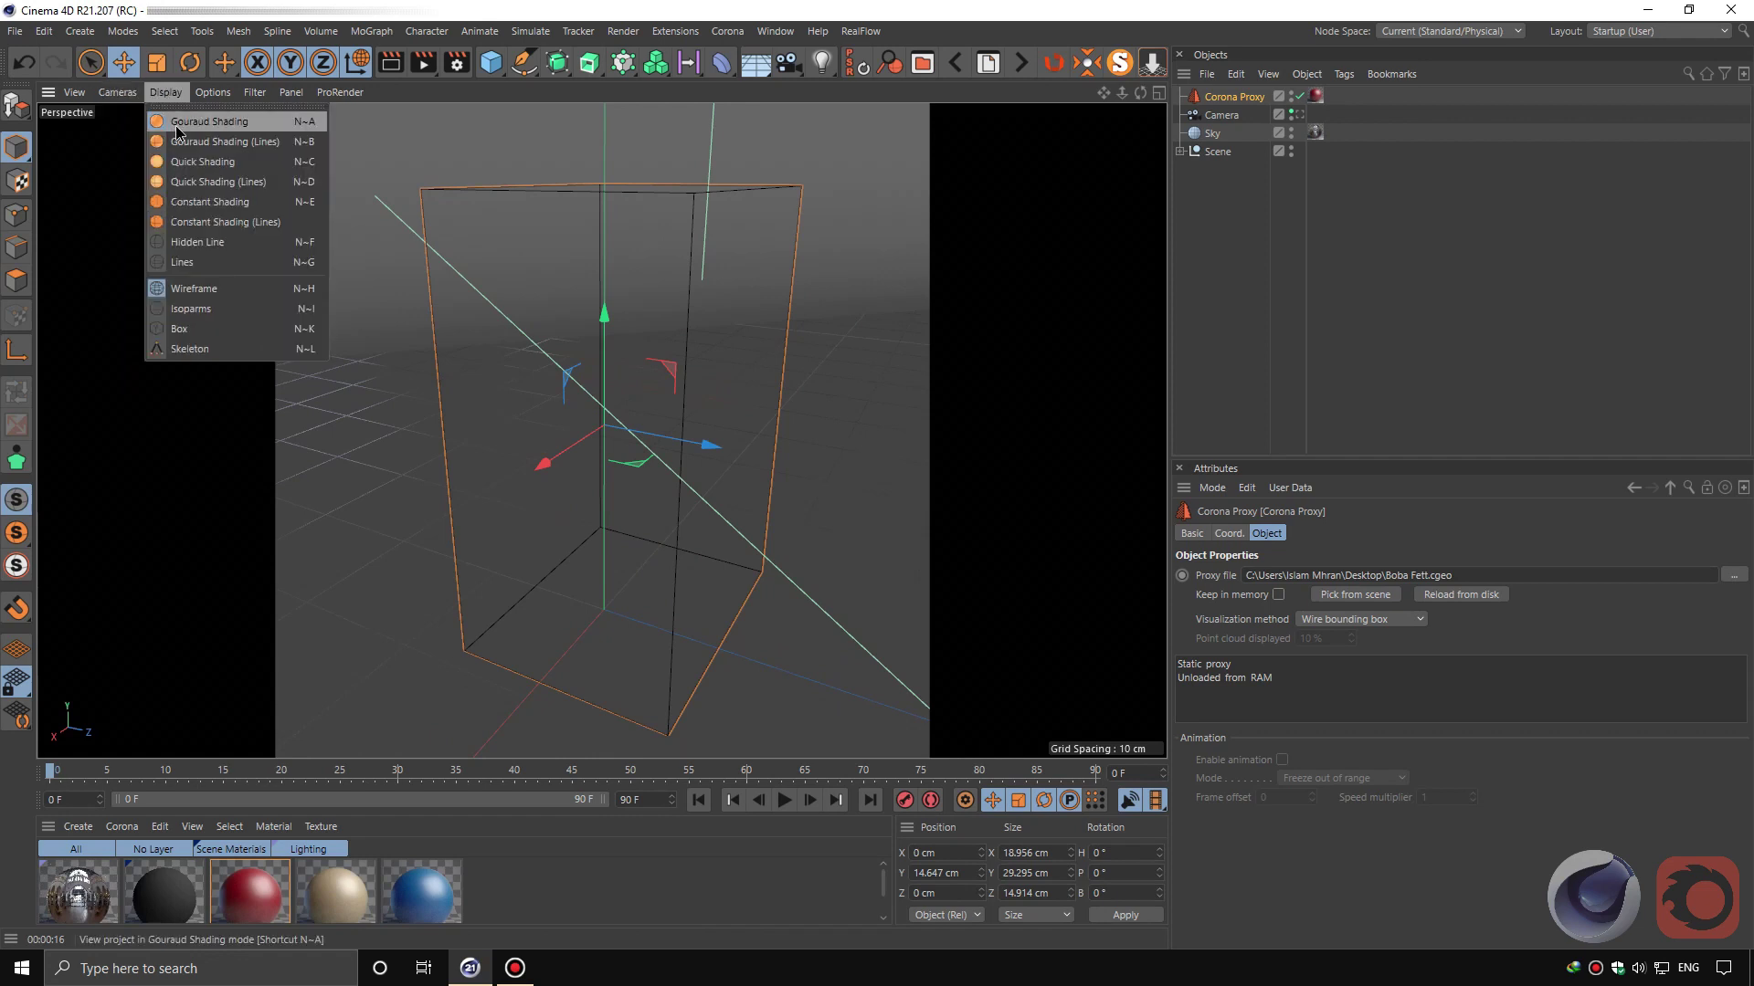
{"action": "left_click", "coordinate": [196, 122]}
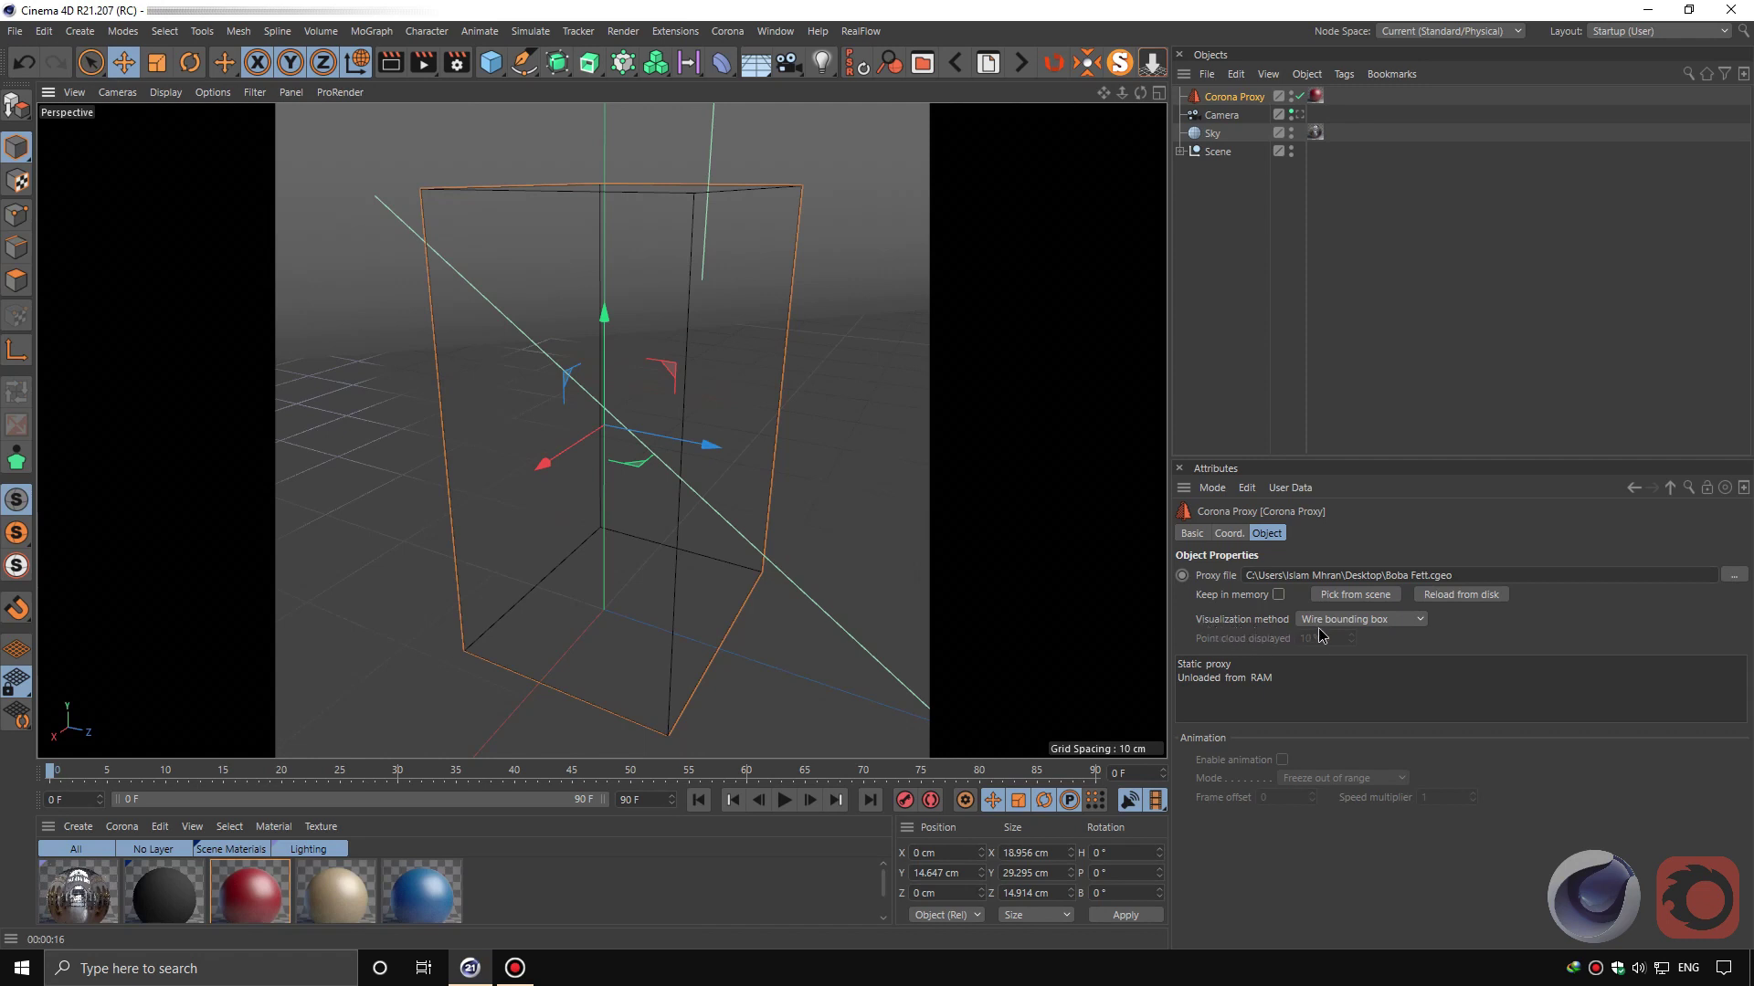
{"action": "left_click", "coordinate": [1367, 622]}
{"action": "left_click", "coordinate": [1371, 678]}
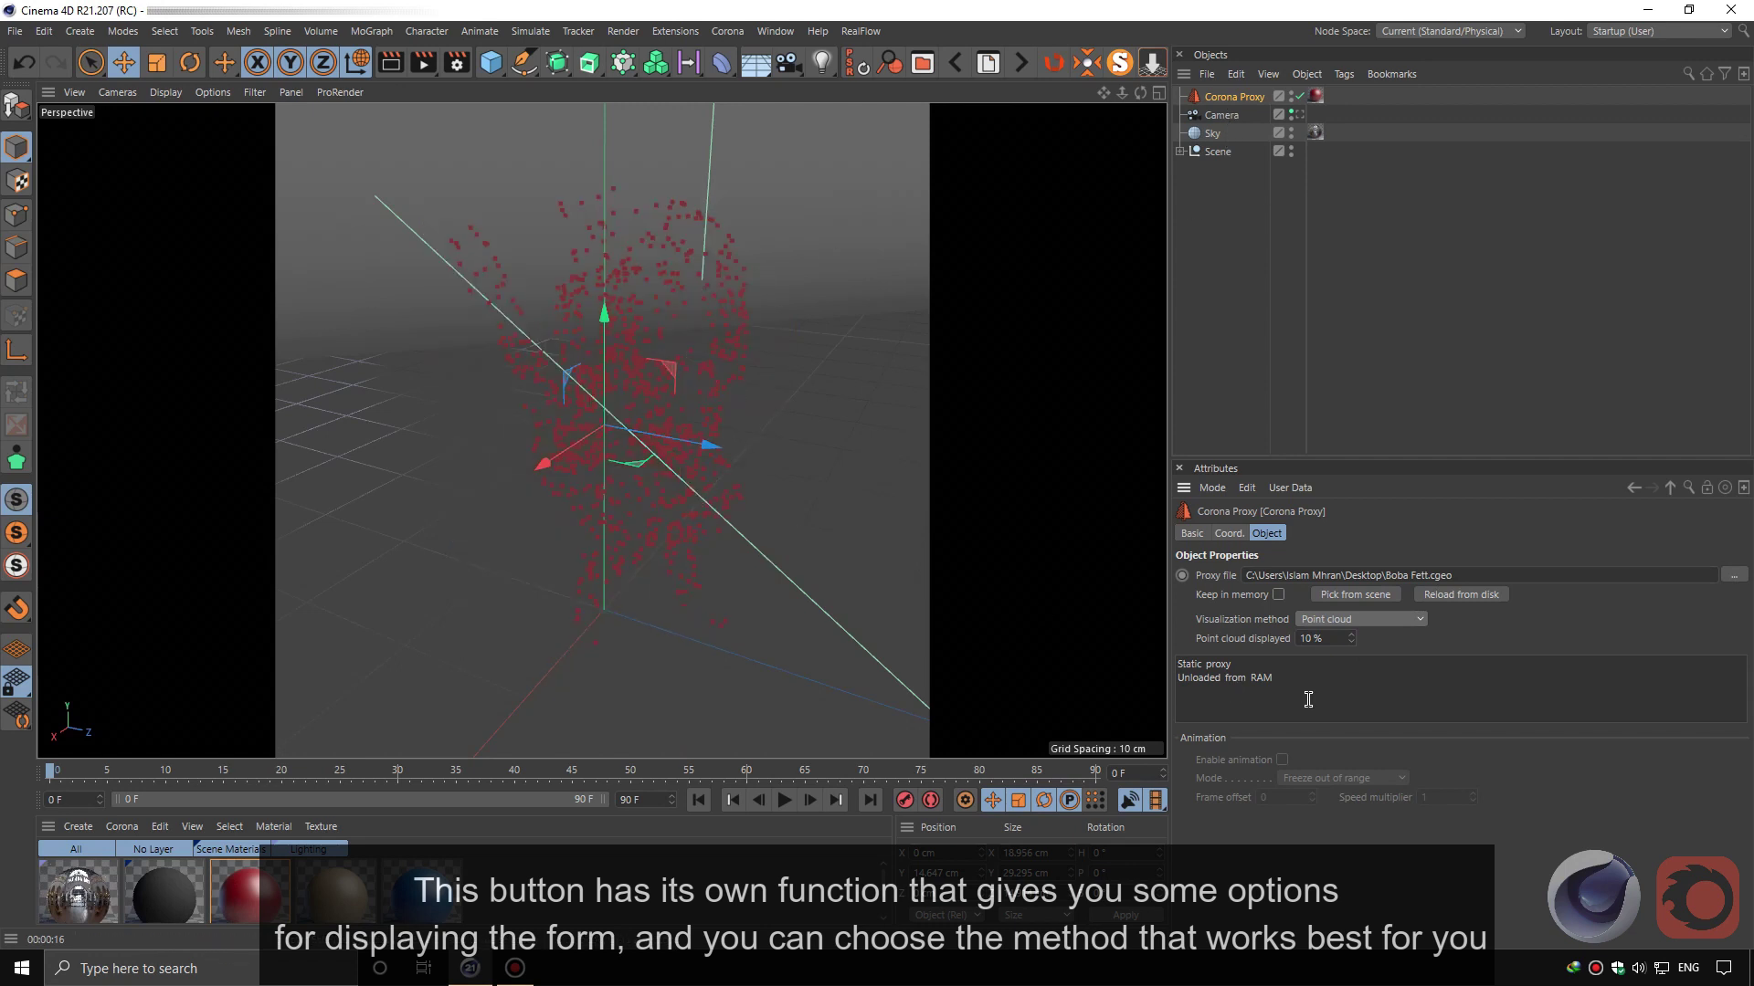
{"action": "mouse_move", "coordinate": [1351, 640]}
{"action": "left_mouse_down"}
{"action": "mouse_move", "coordinate": [1351, 621]}
{"action": "mouse_move", "coordinate": [1351, 659]}
{"action": "left_mouse_up"}
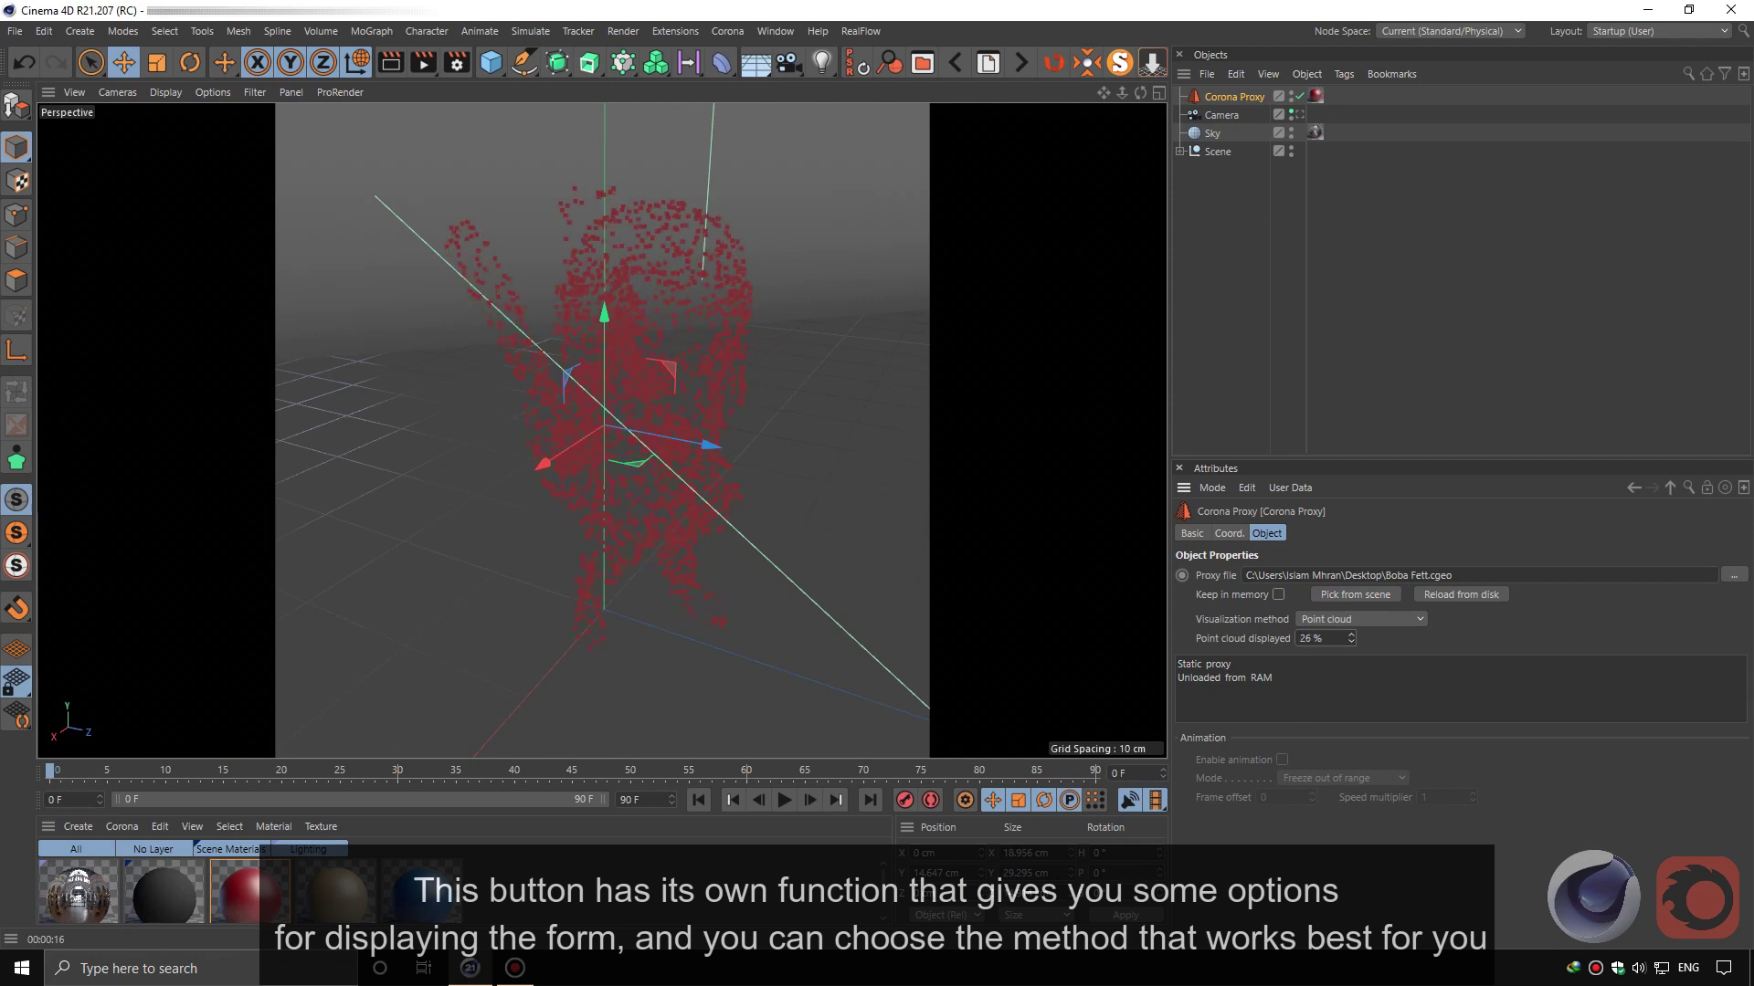
{"action": "left_click", "coordinate": [1361, 621]}
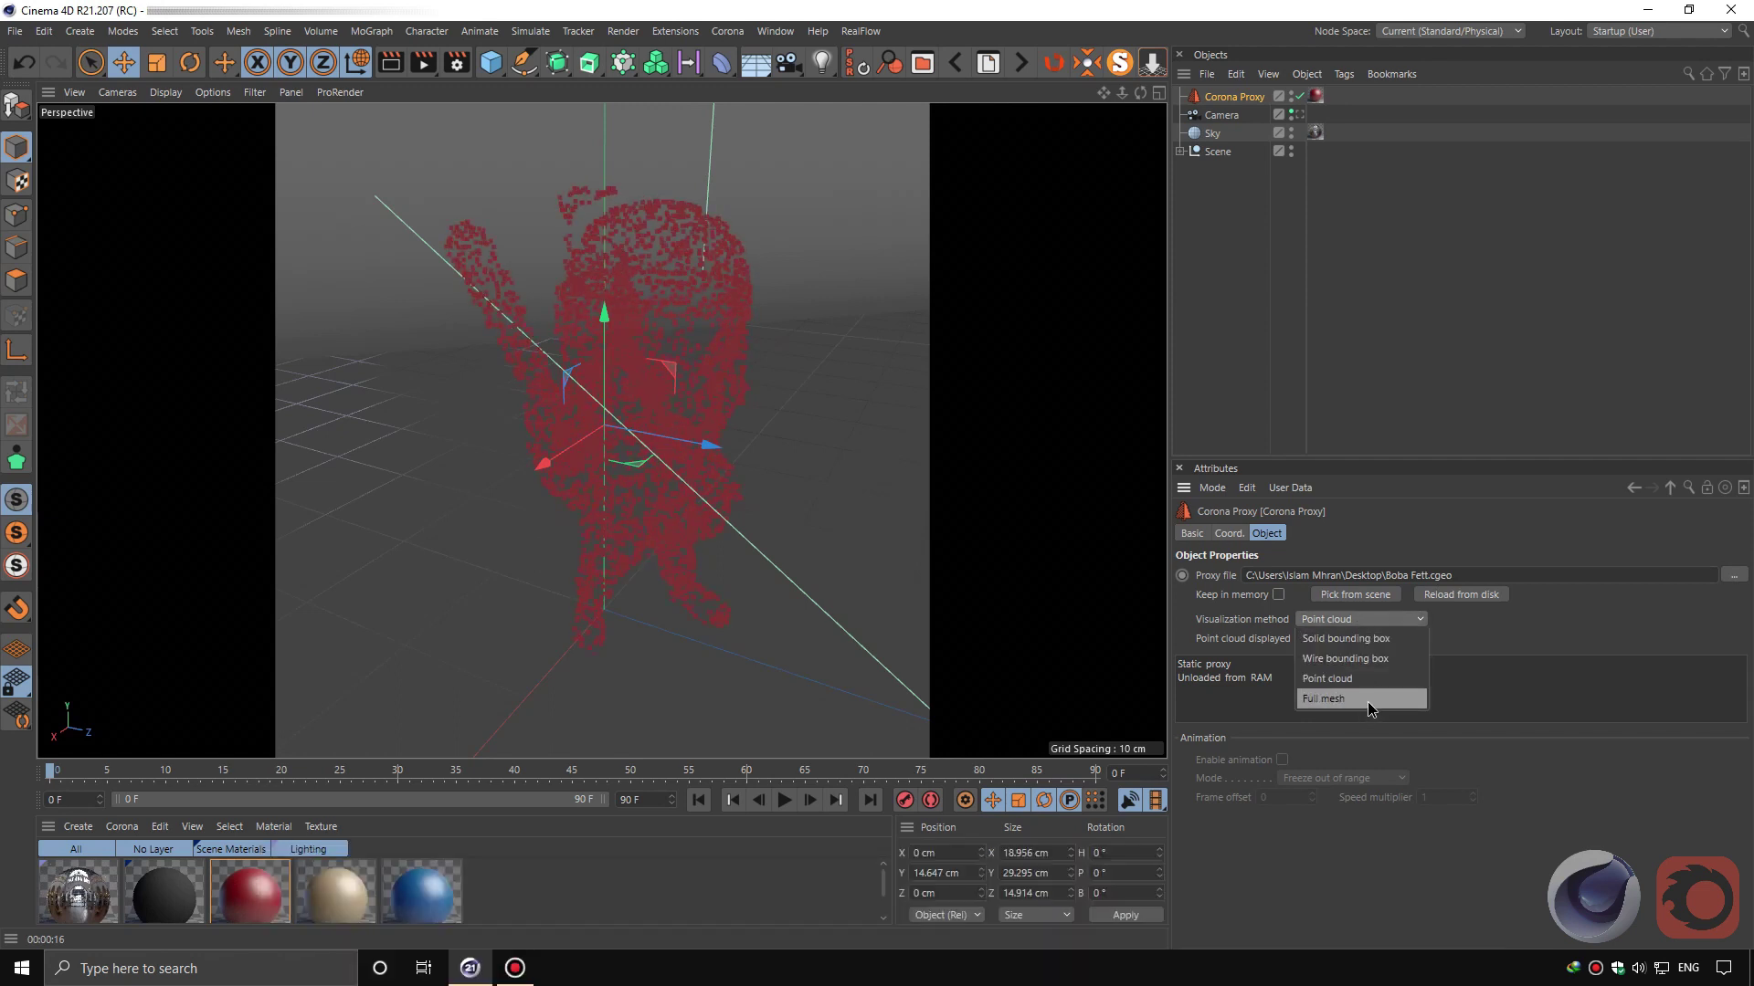
{"action": "left_click", "coordinate": [1361, 698]}
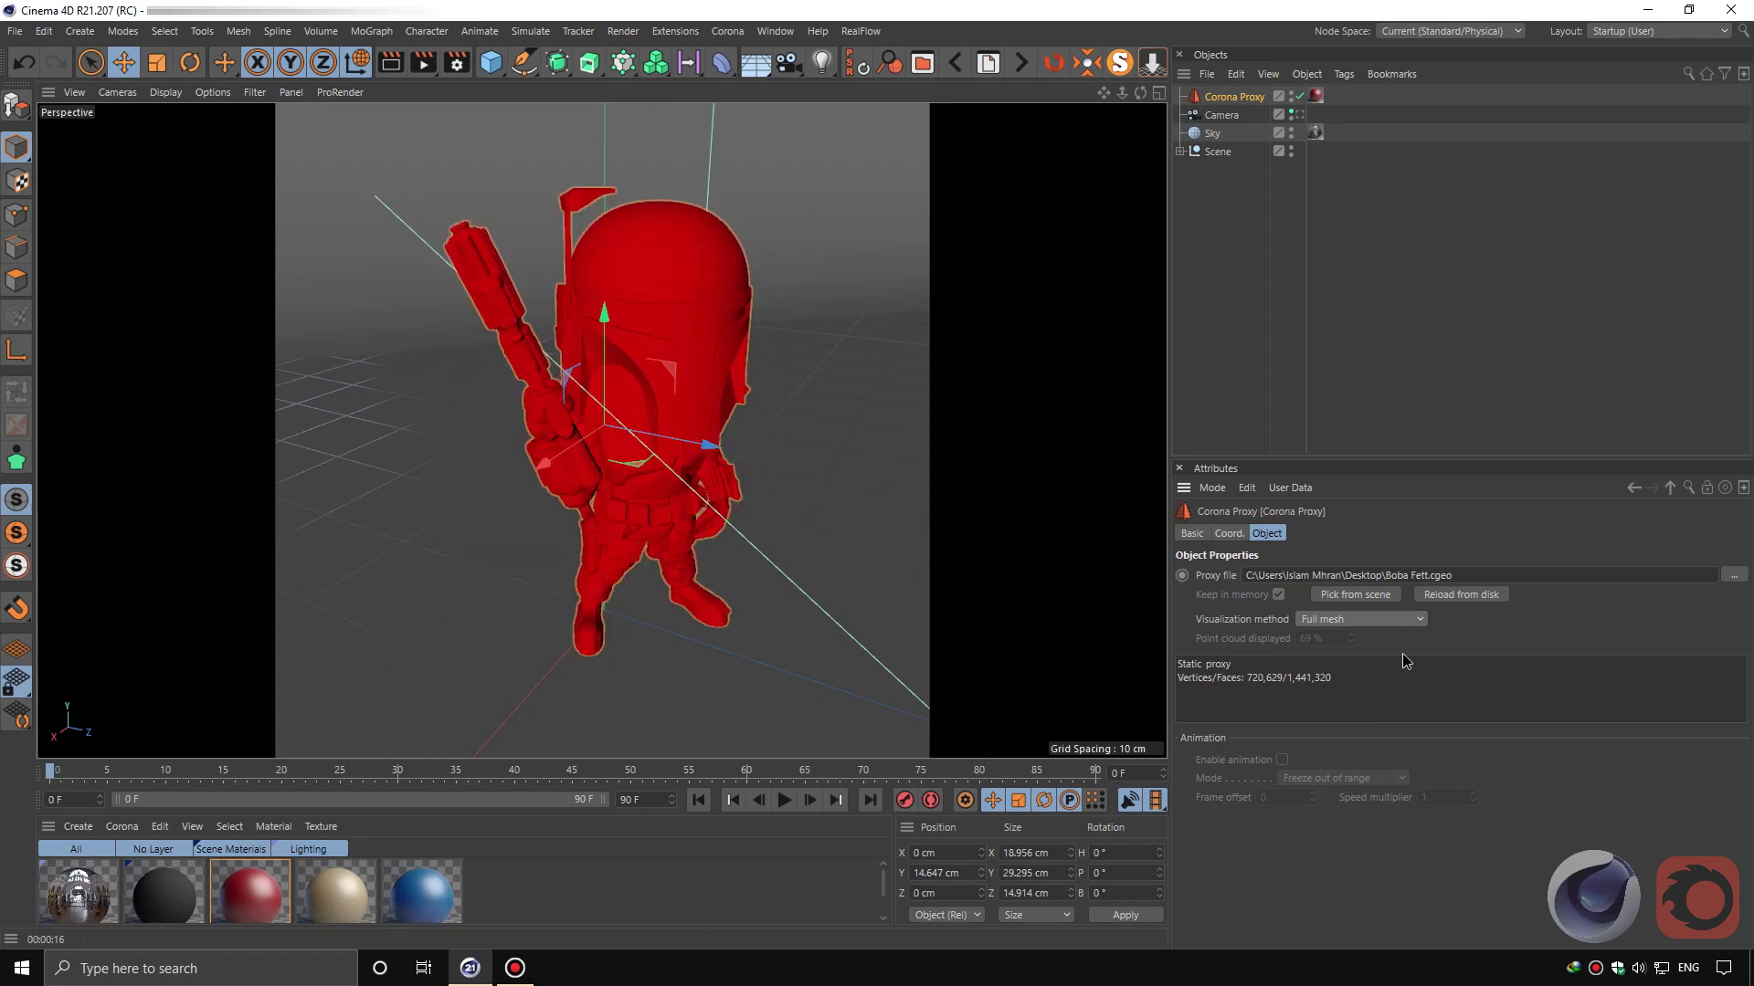
{"action": "left_click", "coordinate": [1415, 621]}
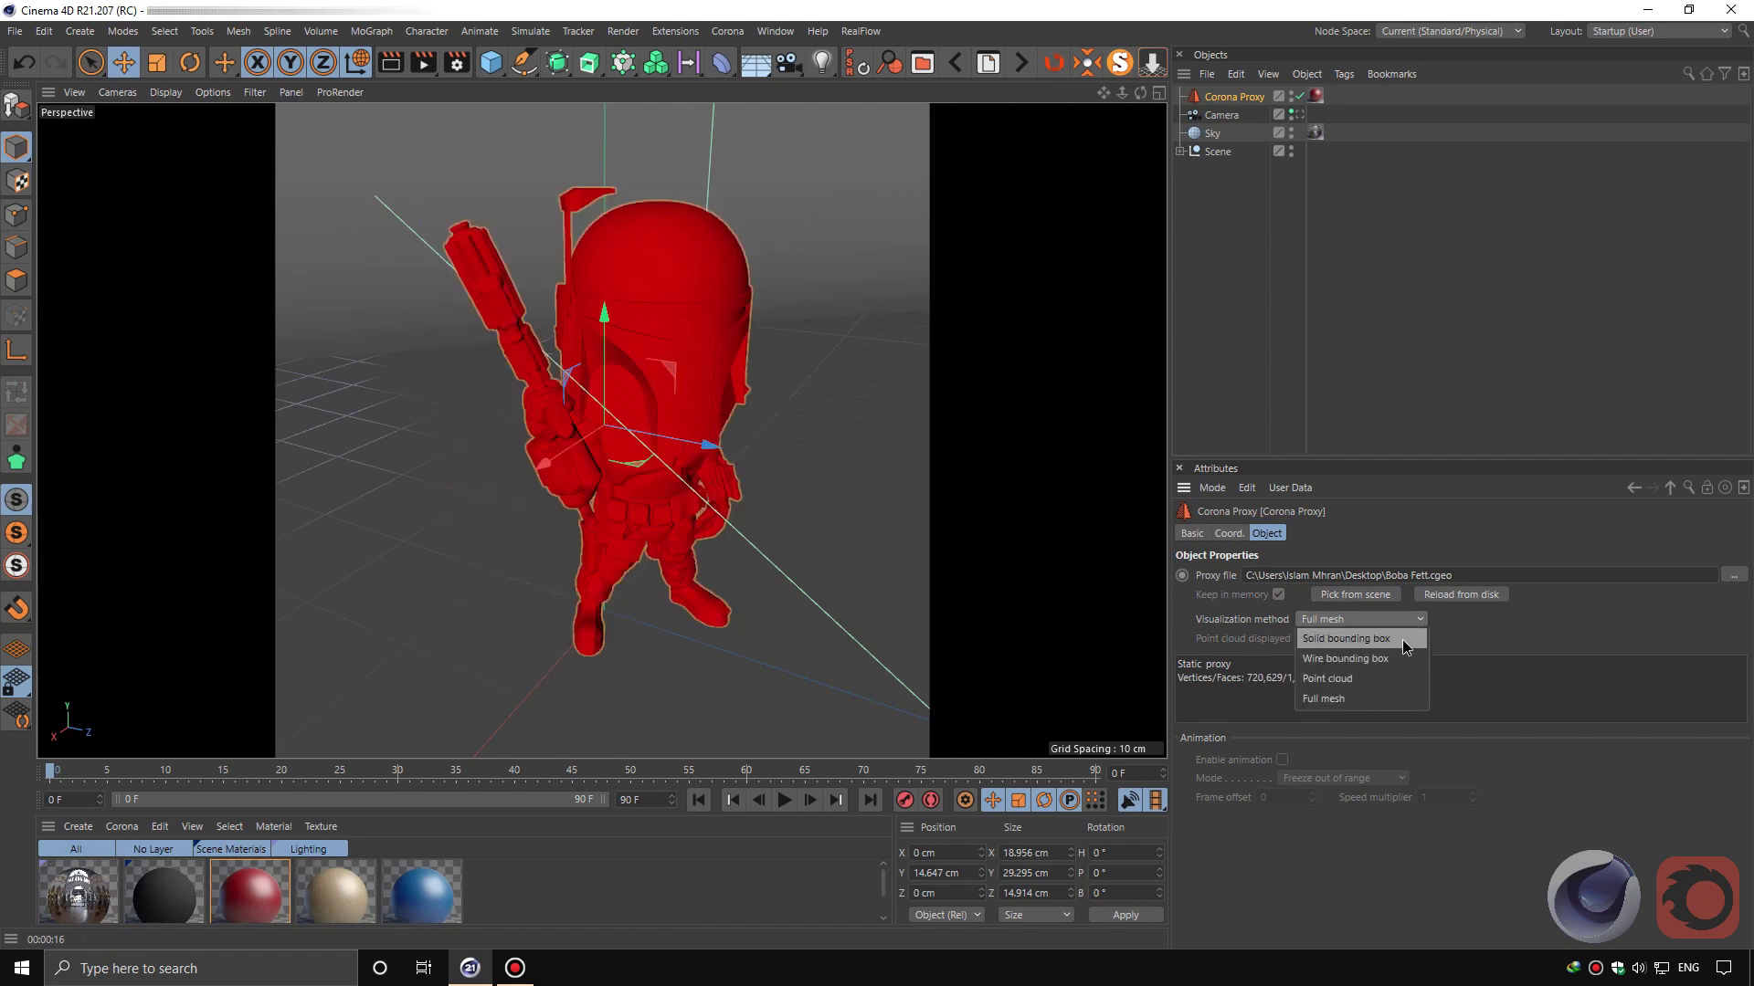
{"action": "left_click", "coordinate": [1389, 640]}
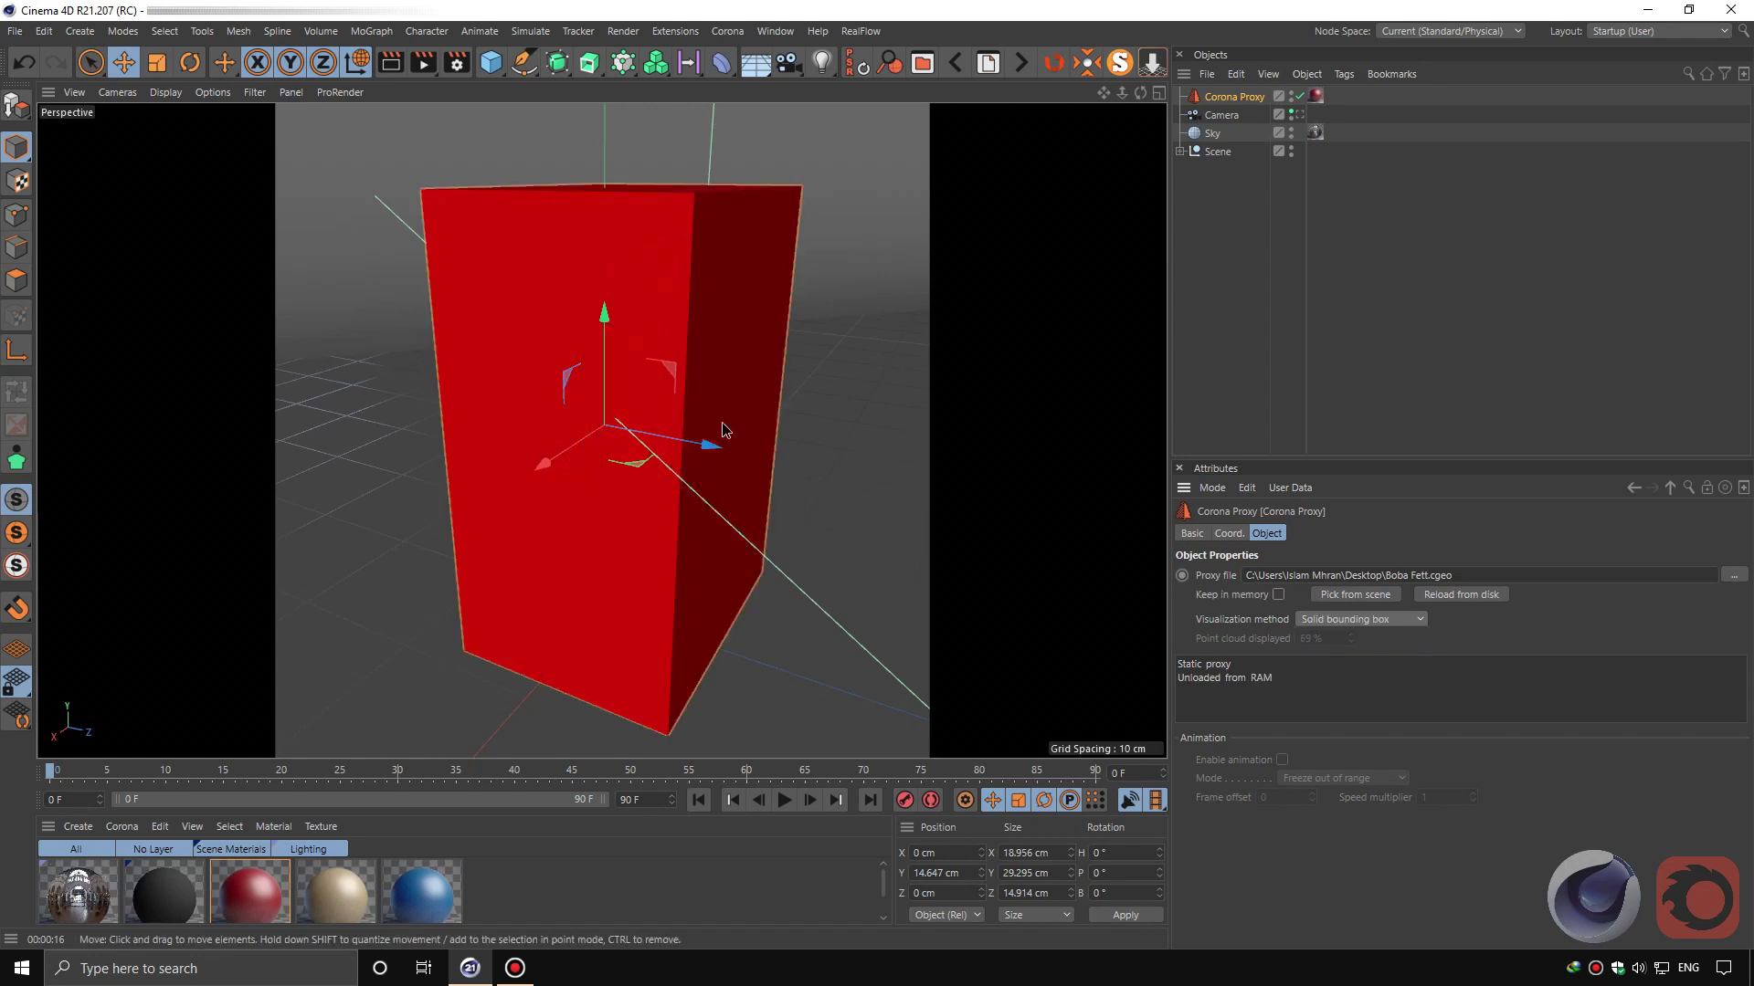
{"action": "left_click", "coordinate": [1359, 619]}
{"action": "left_click", "coordinate": [1351, 658]}
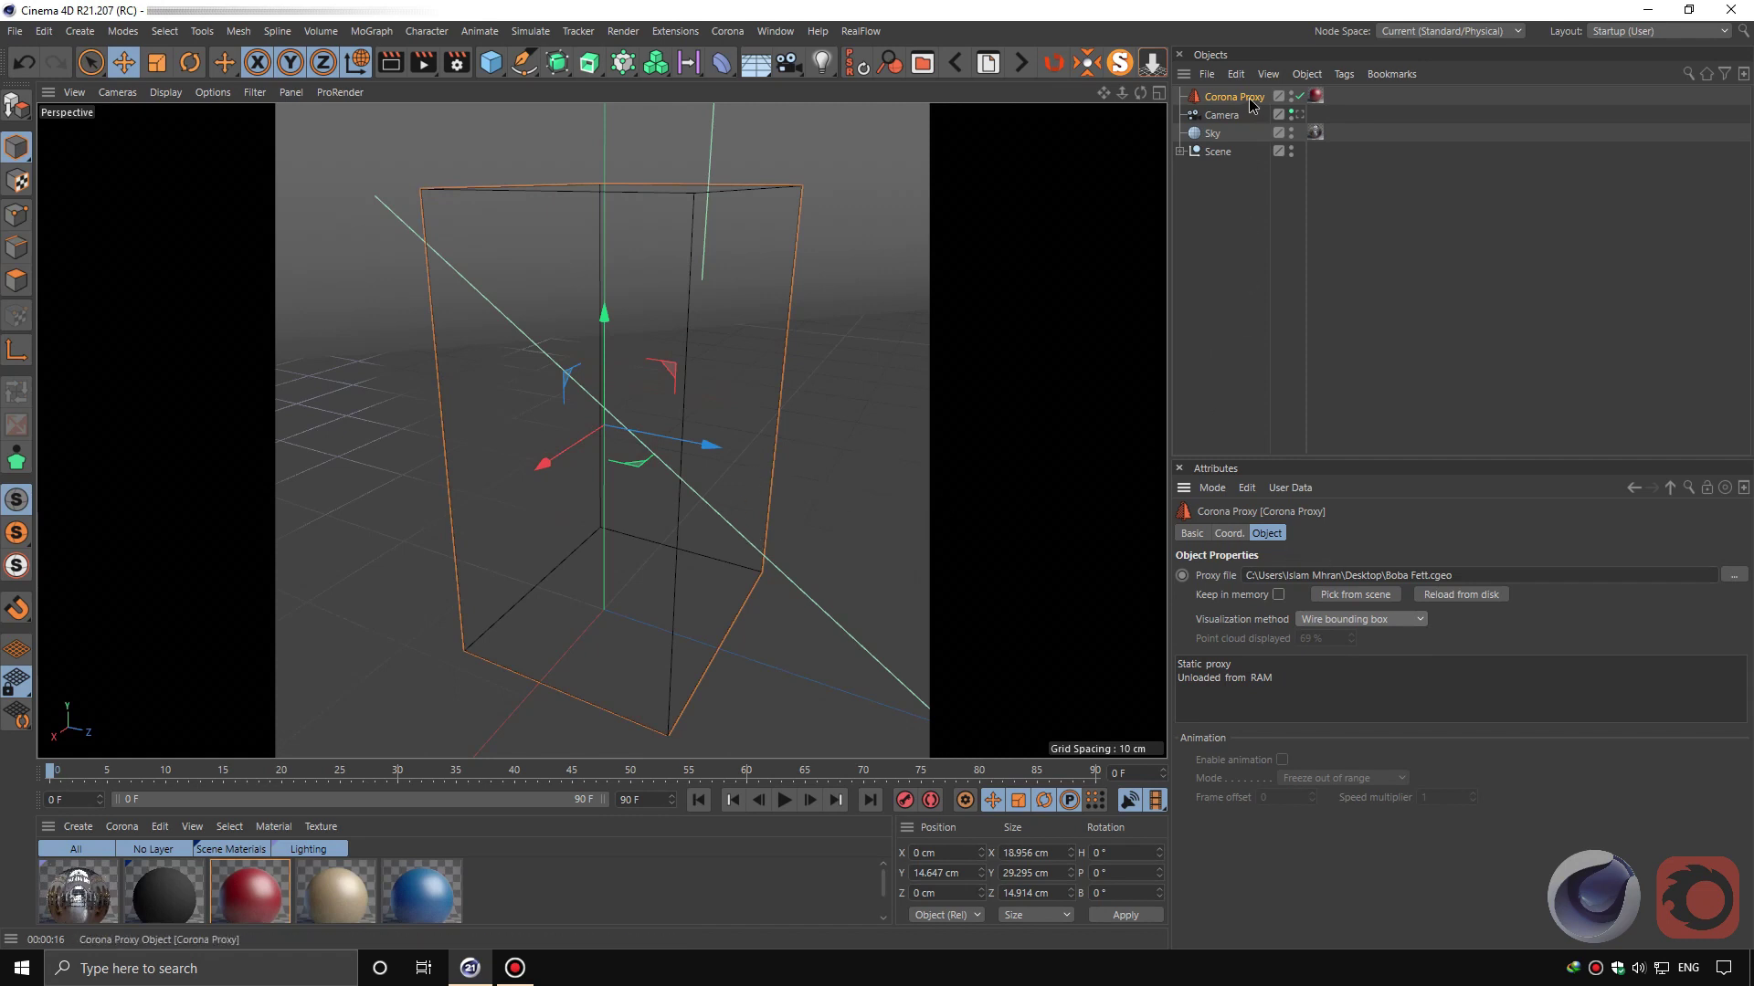
- Through the scene camera, nudge the Corona Proxy to Z −3.136 cm
{"action": "left_click", "coordinate": [1298, 114]}
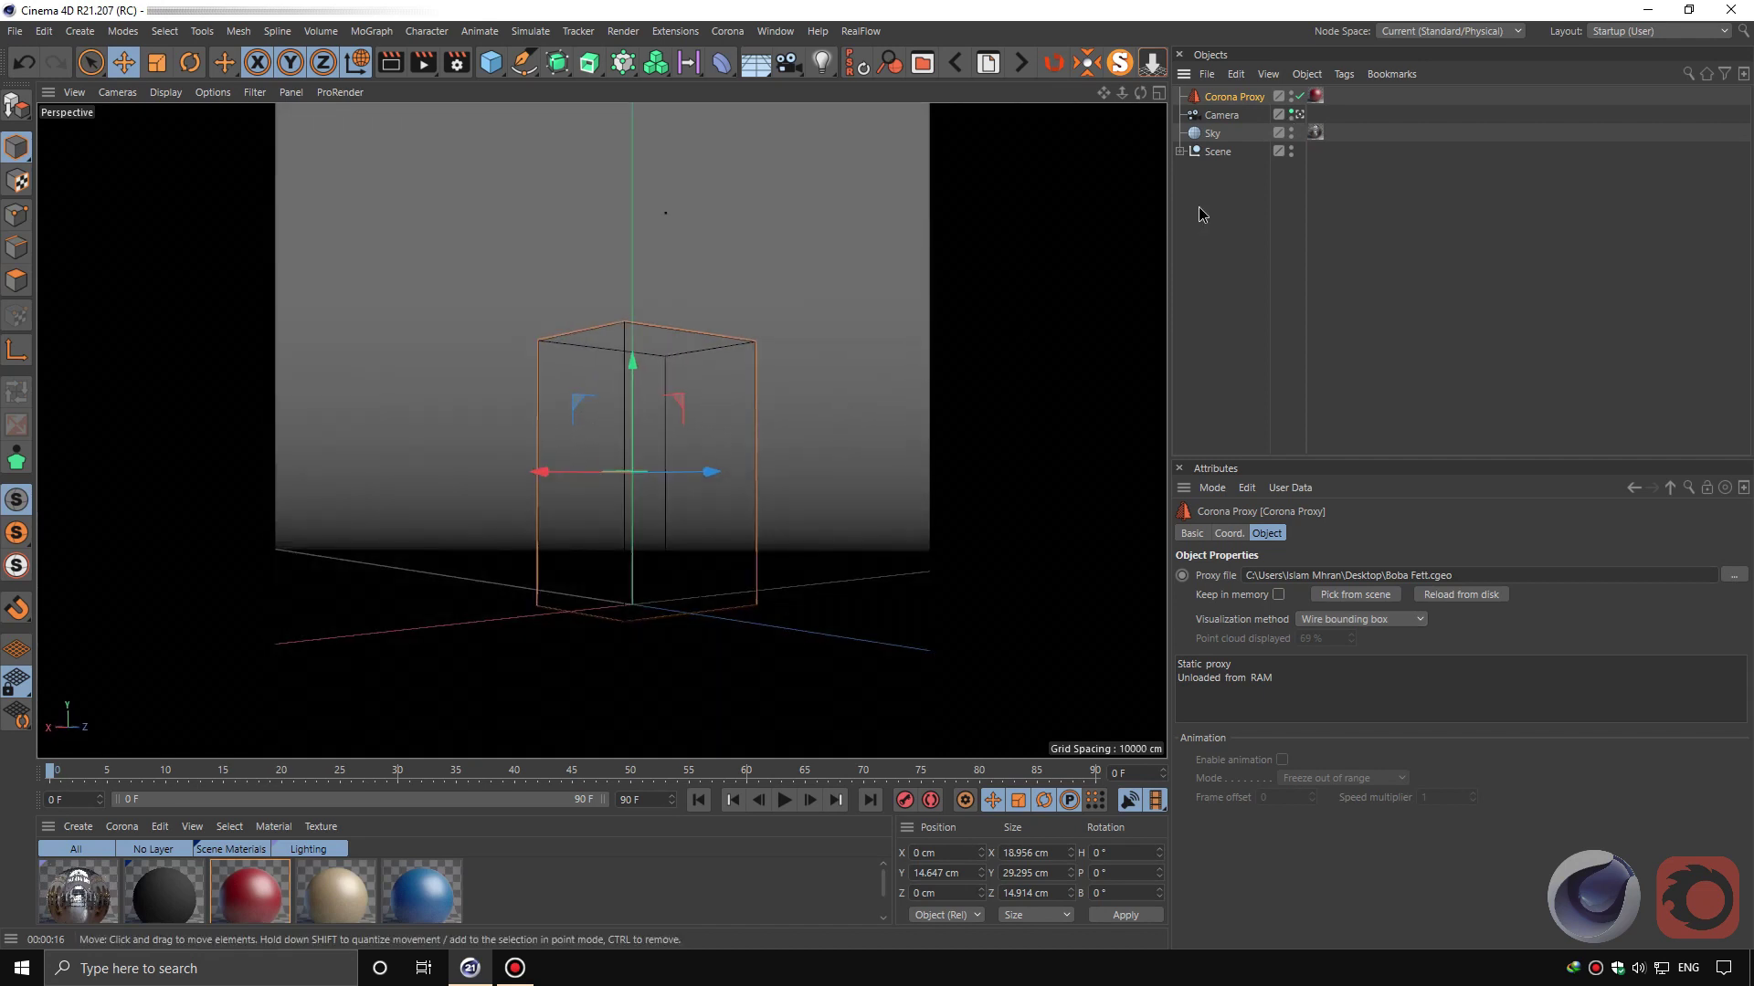
{"action": "mouse_move", "coordinate": [706, 473]}
{"action": "left_mouse_down"}
{"action": "mouse_move", "coordinate": [672, 482]}
{"action": "mouse_move", "coordinate": [686, 482]}
{"action": "left_mouse_up"}
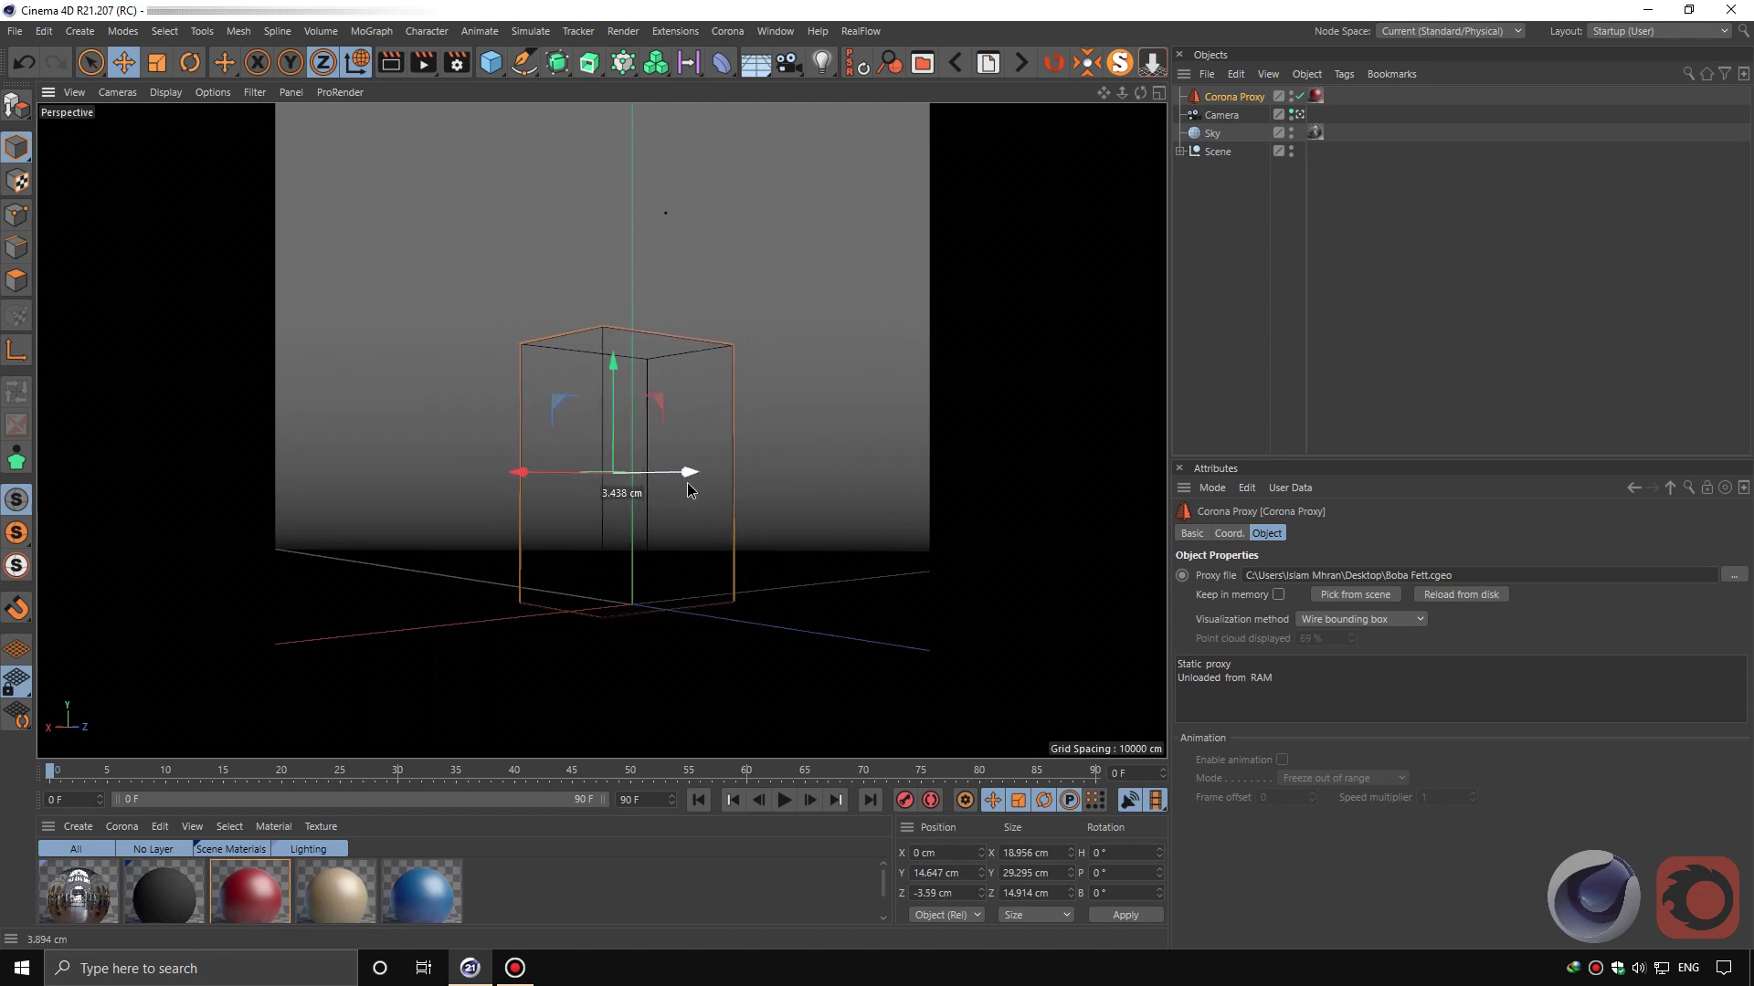
{"action": "left_click", "coordinate": [1237, 281]}
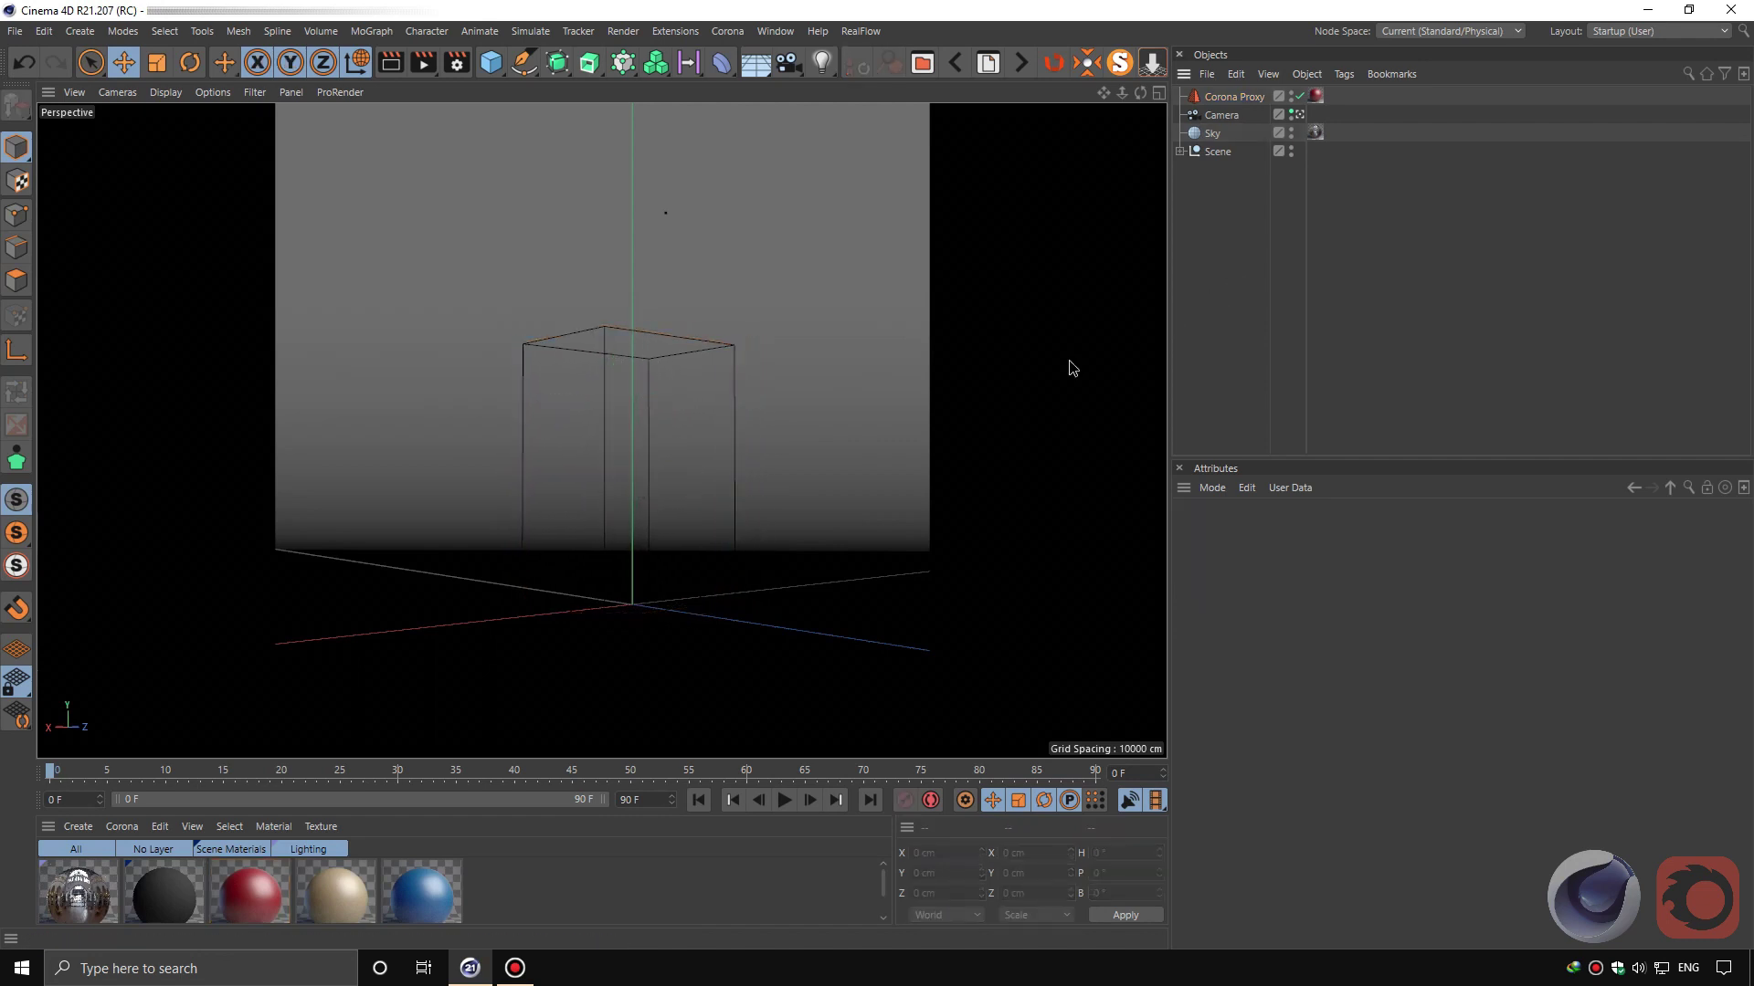
{"action": "left_click", "coordinate": [1229, 99]}
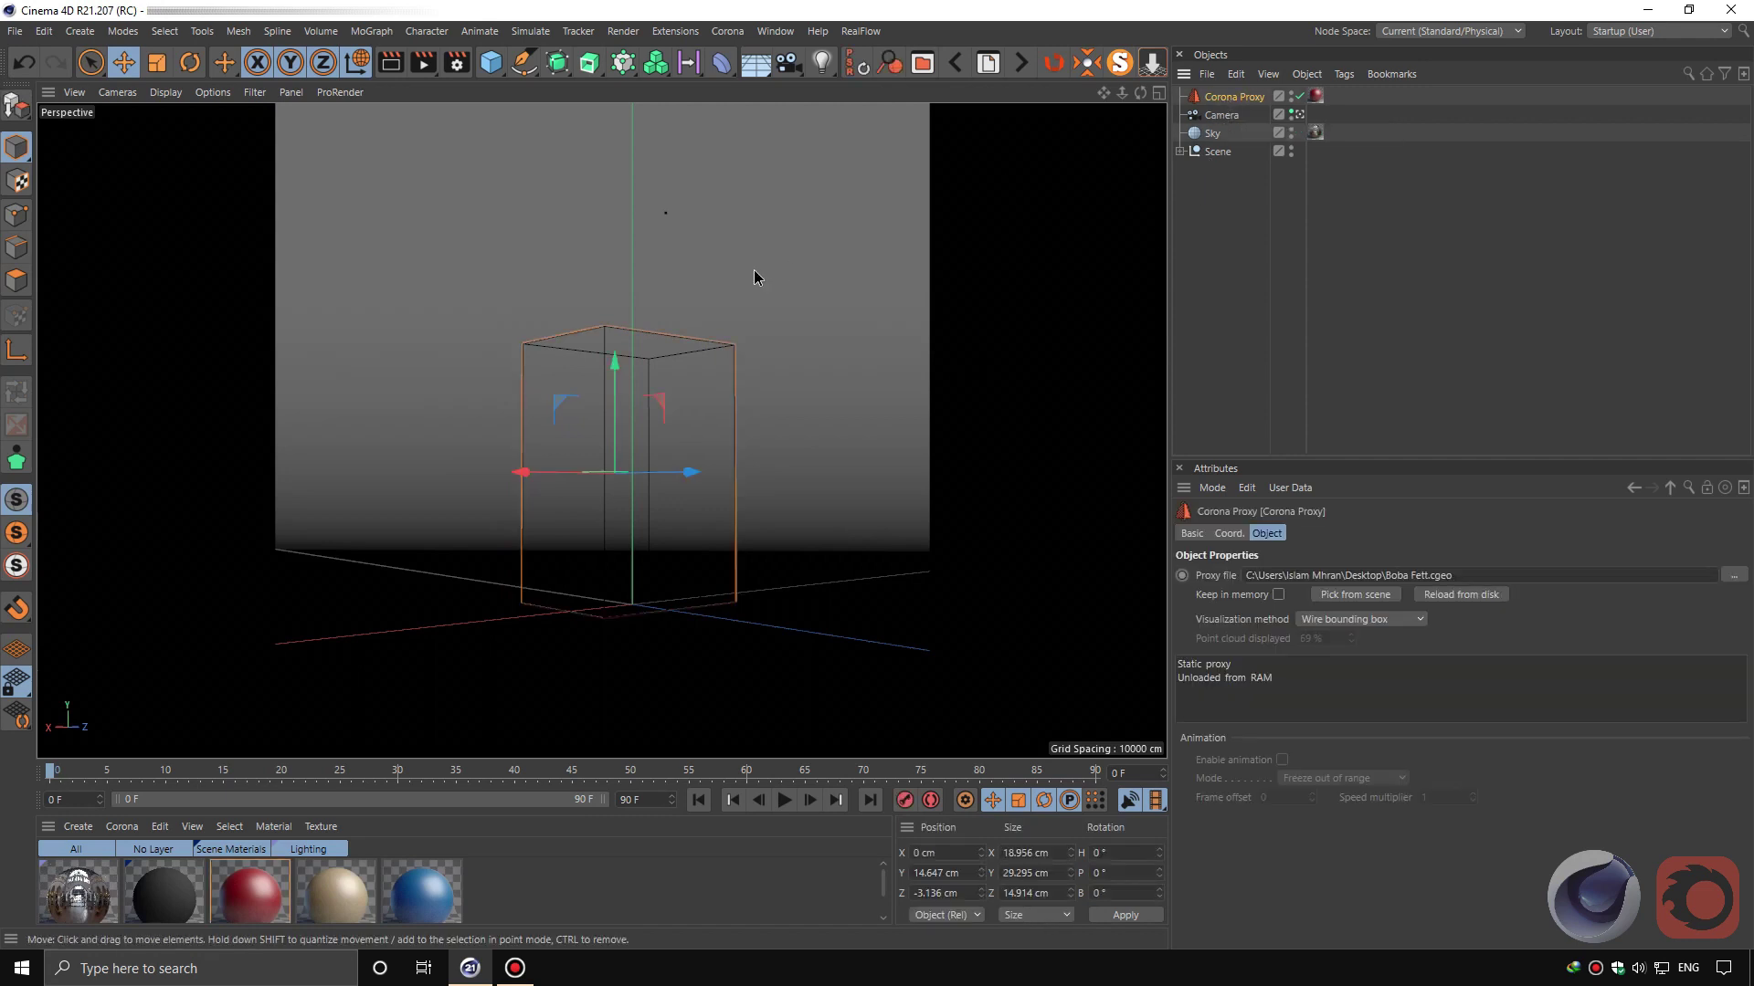
- Add a Cloner, nest the Corona Proxy under it, and set Mode to Grid Array
{"action": "left_click", "coordinate": [623, 62]}
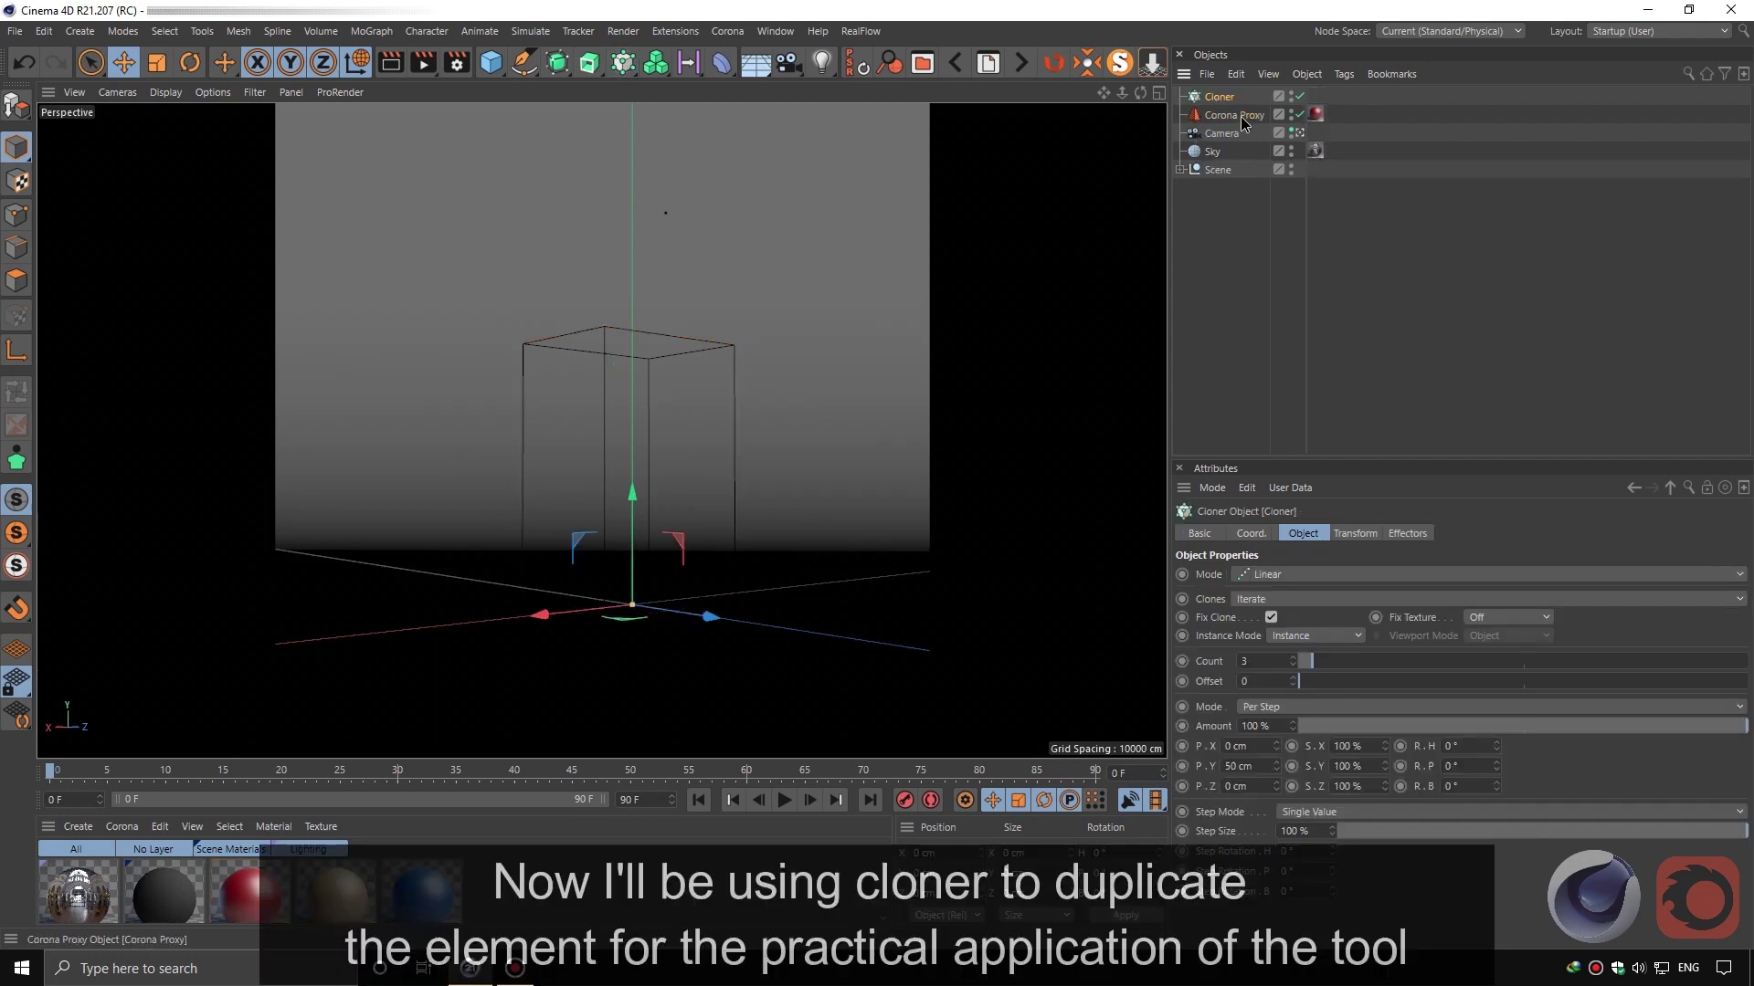
{"action": "left_click_drag", "start_coordinate": [1229, 115], "coordinate": [1220, 97]}
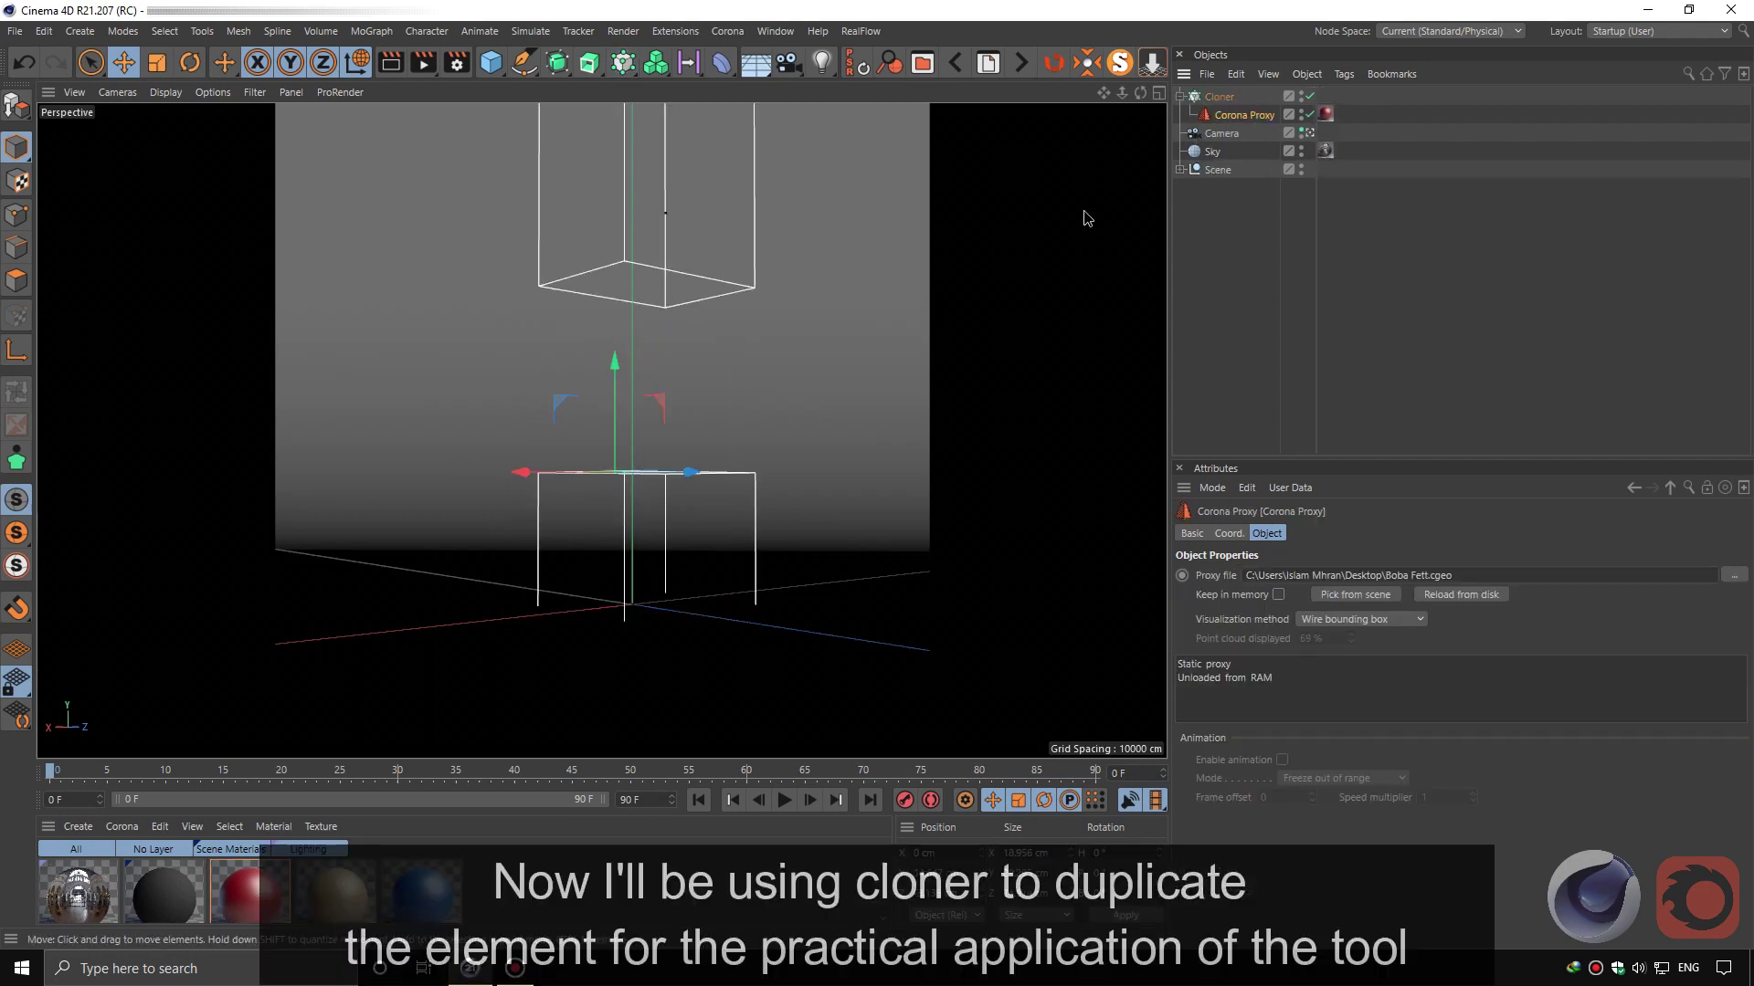
{"action": "left_click", "coordinate": [1218, 96]}
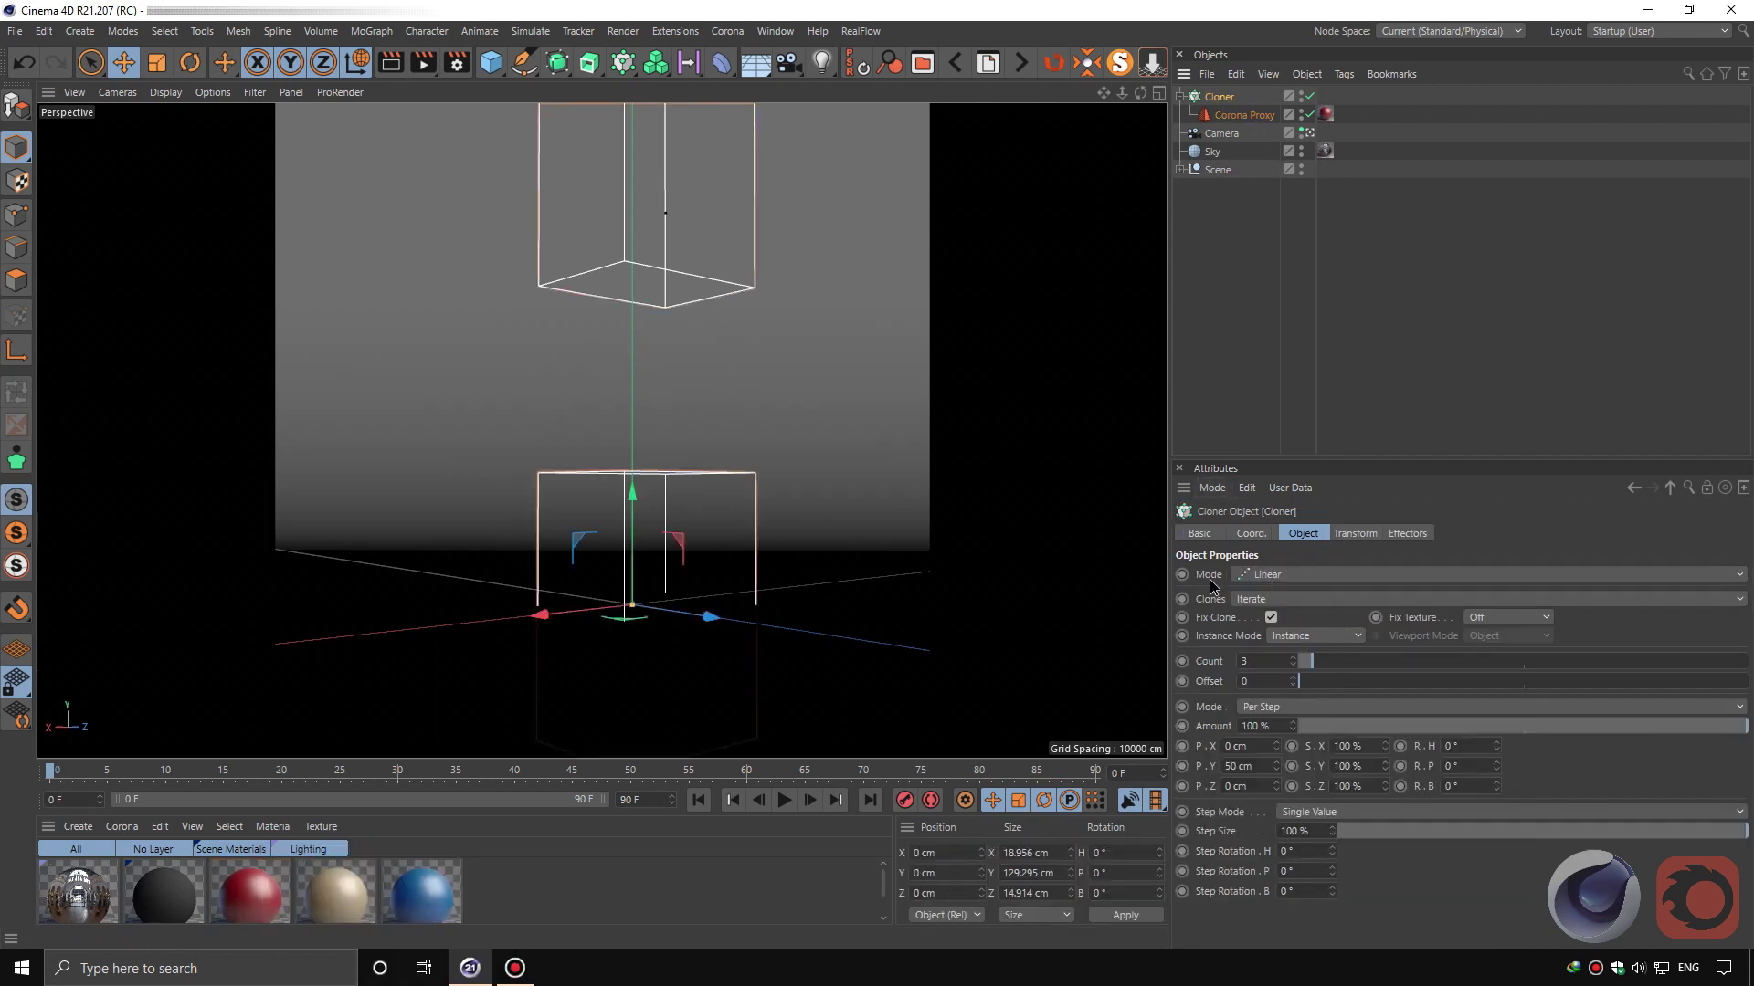
{"action": "left_click", "coordinate": [1317, 583]}
{"action": "left_click", "coordinate": [1324, 664]}
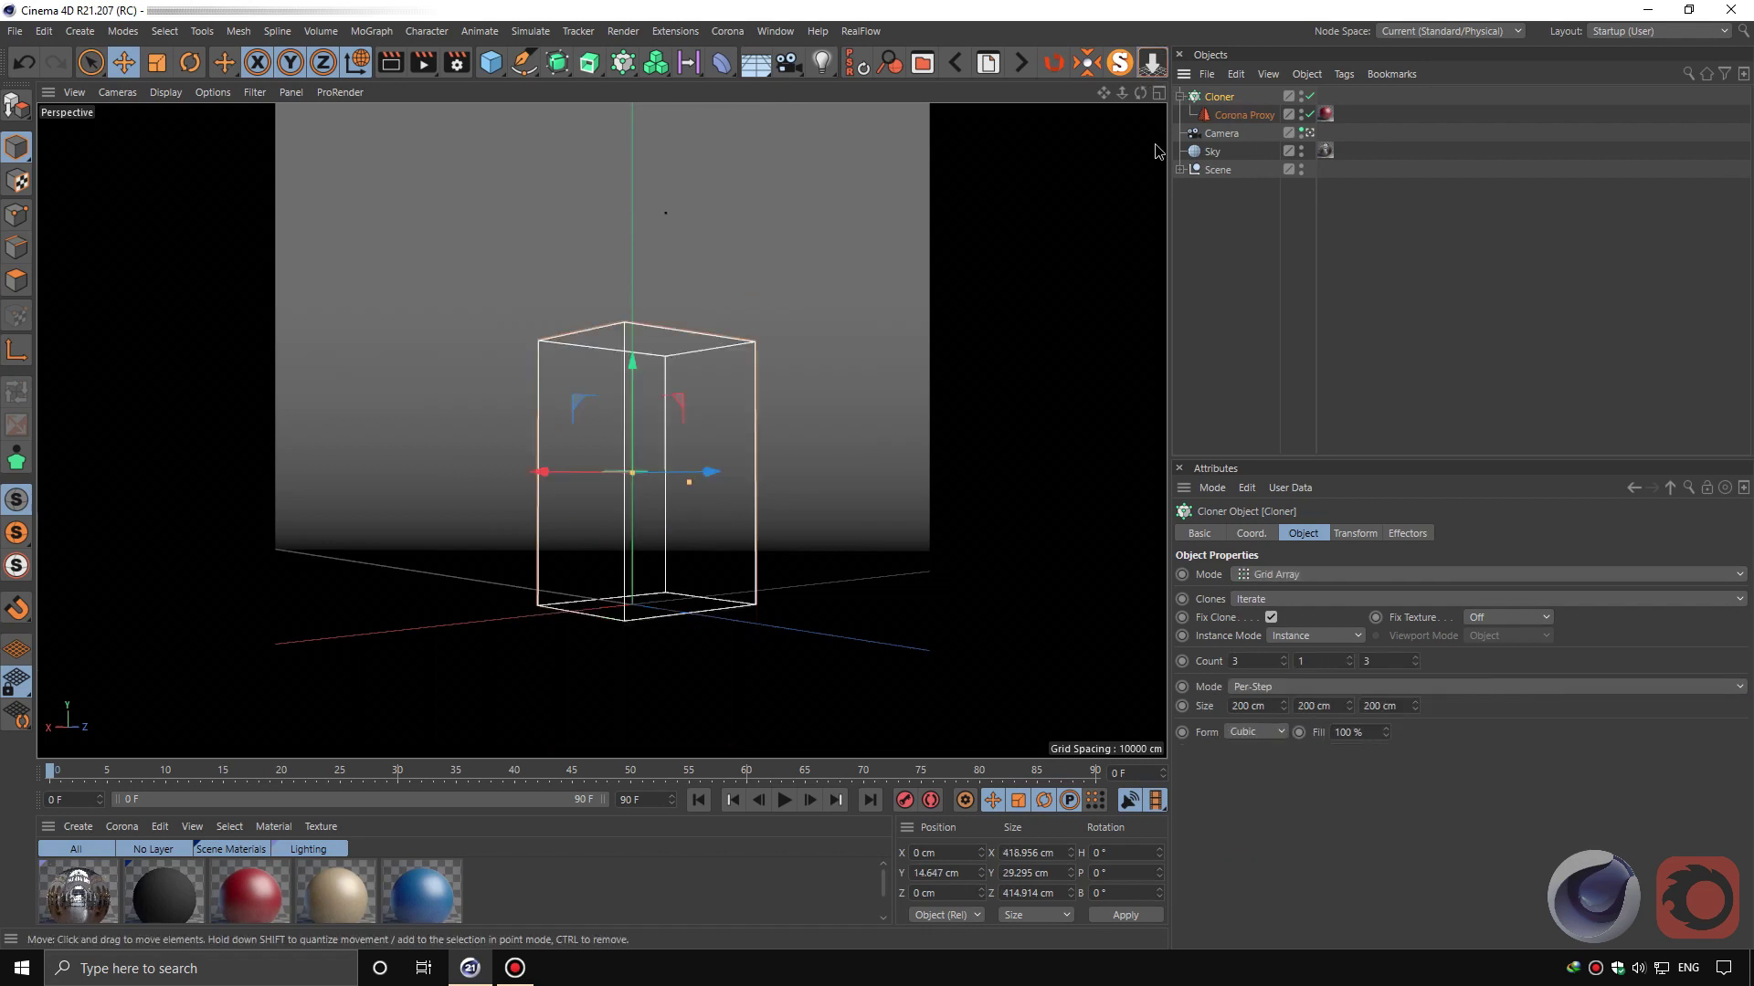
- Set the cloner count to 4×1×4 and grid size to 25, 200 and 30 cm
{"action": "left_click", "coordinate": [1257, 665]}
{"action": "type", "text": "44"}
{"action": "key", "text": "Return"}
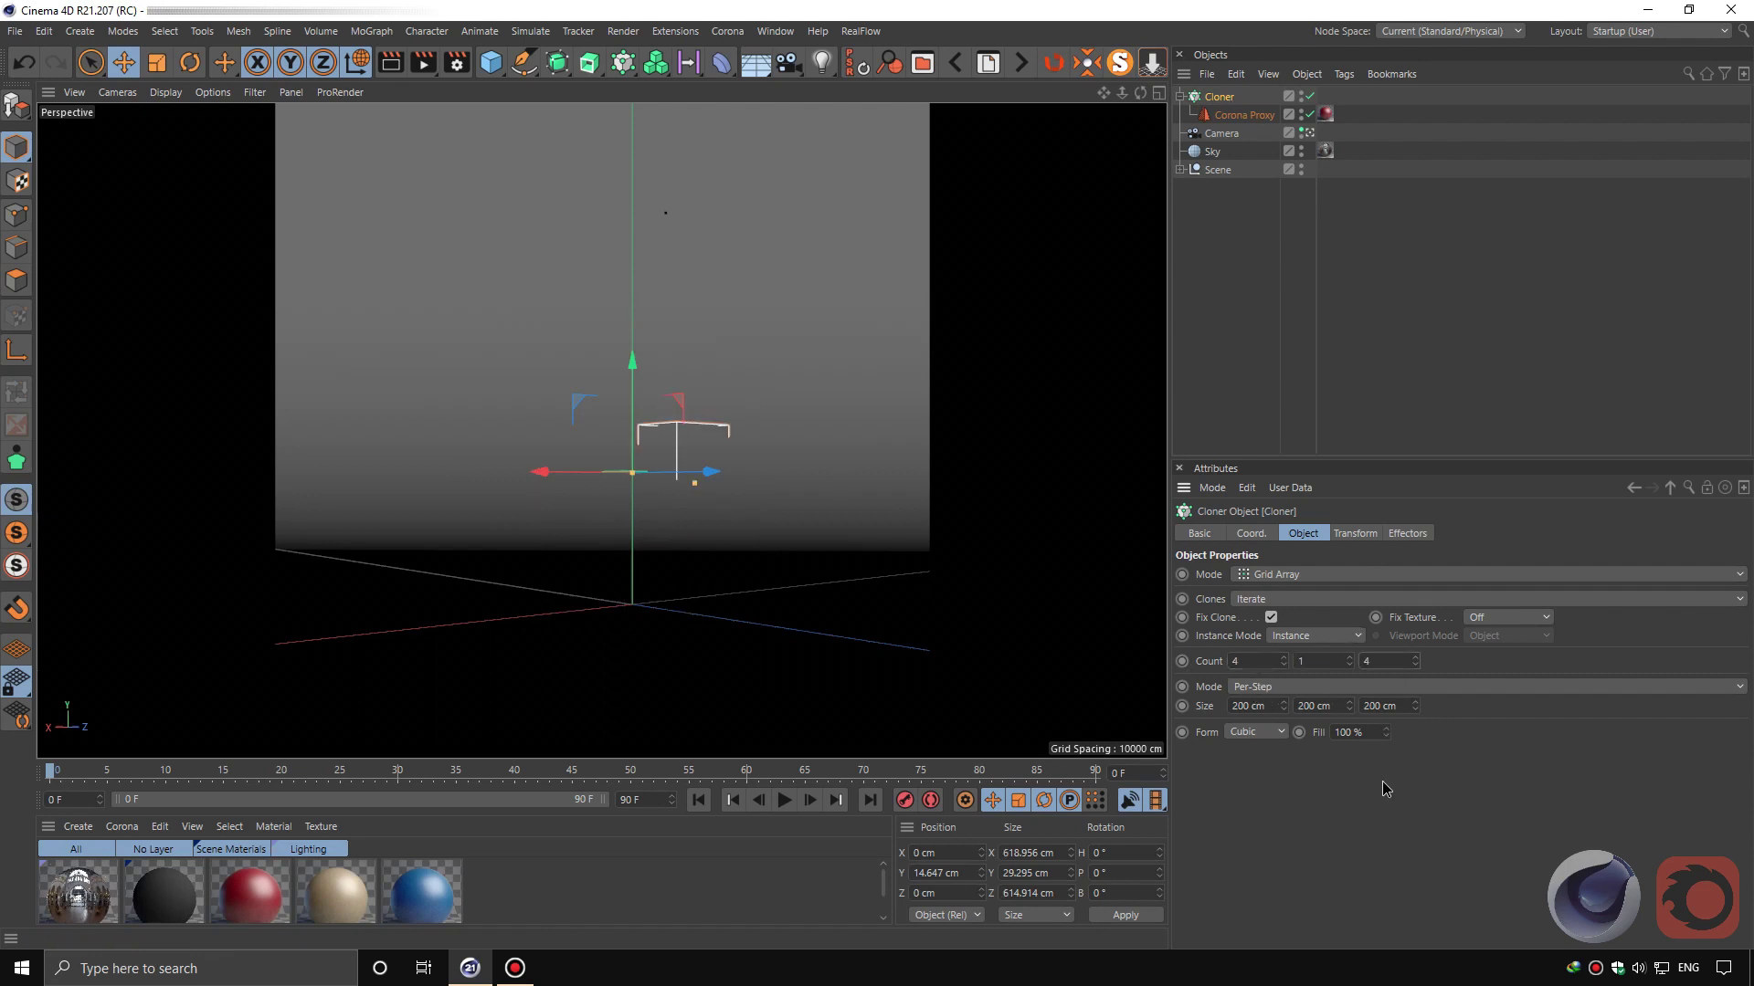
{"action": "left_click", "coordinate": [1398, 708]}
{"action": "type", "text": "3"}
{"action": "left_click", "coordinate": [1251, 706]}
{"action": "type", "text": "25"}
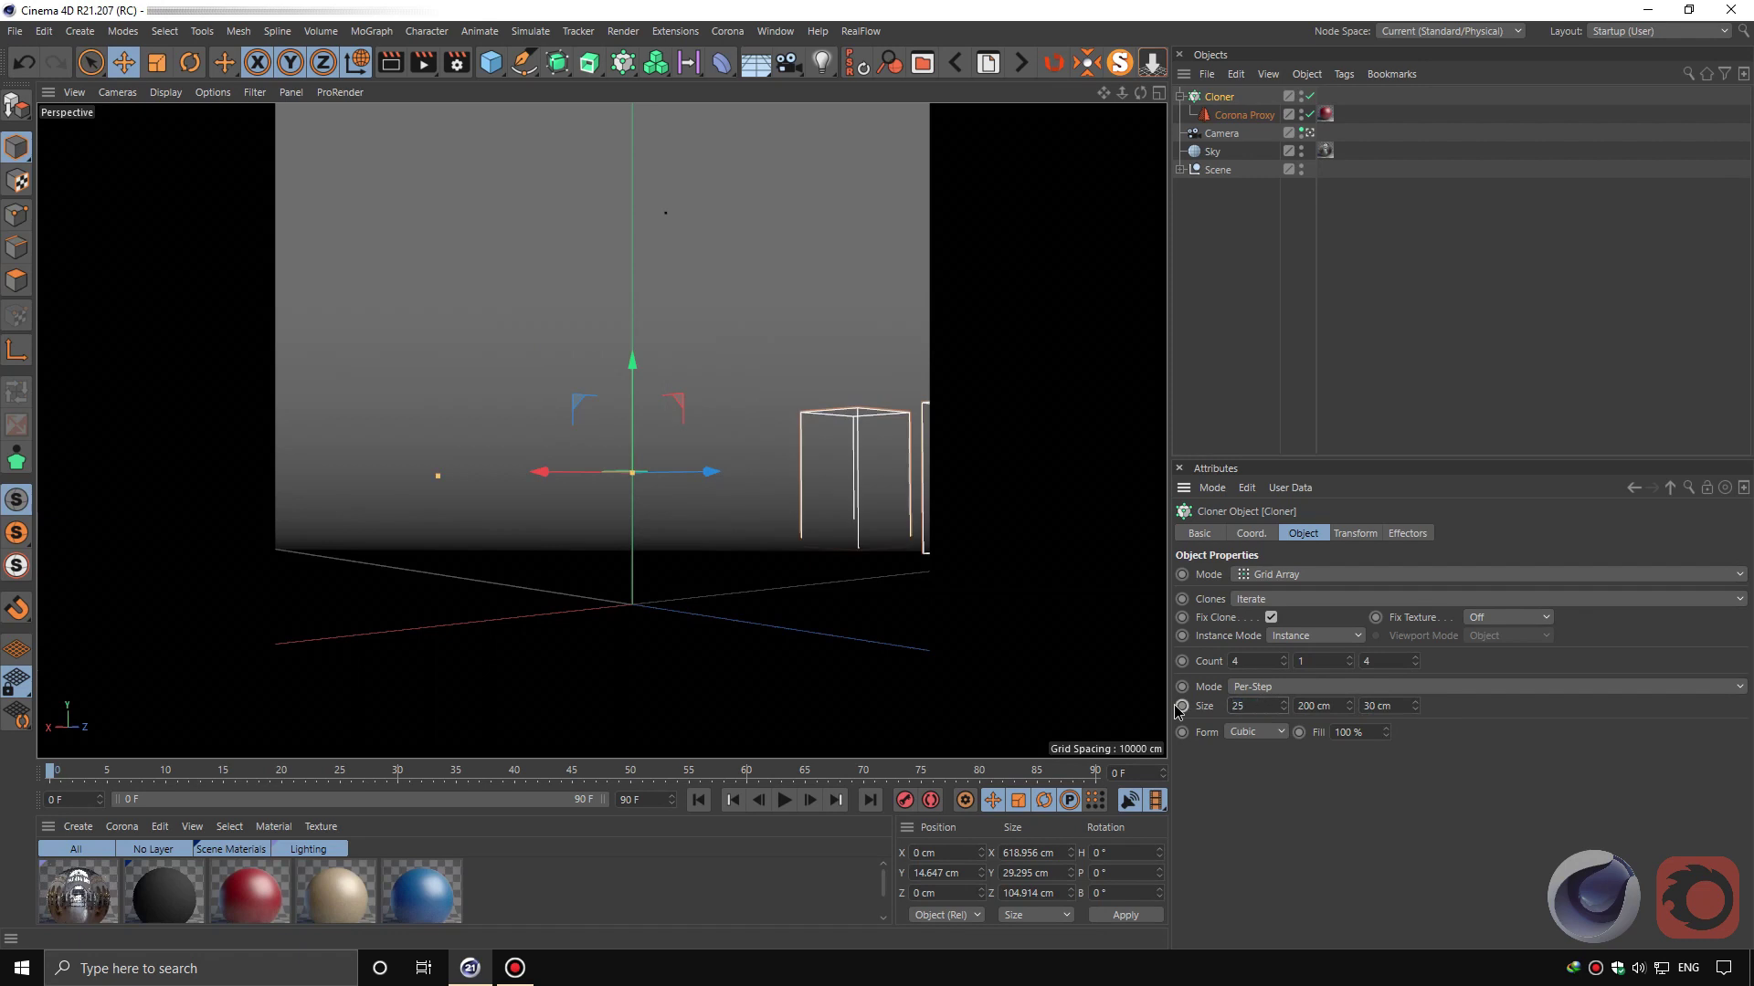
{"action": "key", "text": "Return"}
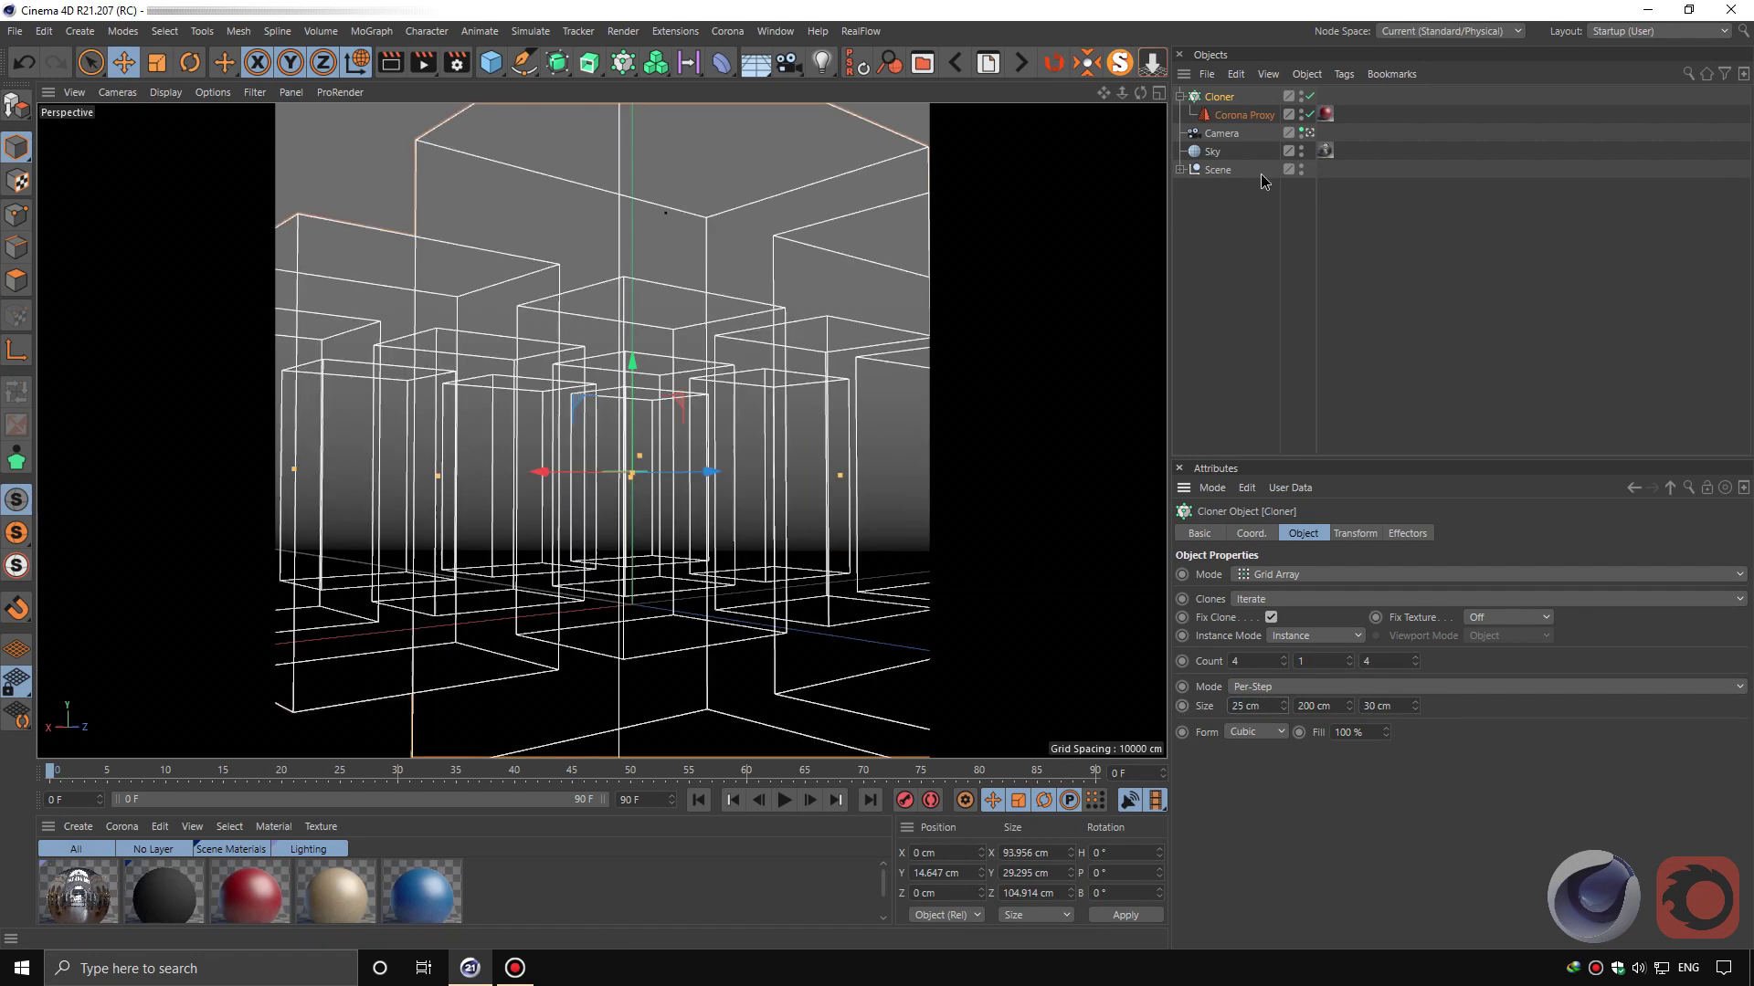
- Look through the scene camera, hiding it in the editor and orbiting around the clone grid
{"action": "left_click", "coordinate": [1309, 133]}
{"action": "mouse_move", "coordinate": [1125, 94]}
{"action": "left_mouse_down"}
{"action": "mouse_move", "coordinate": [1087, 95]}
{"action": "mouse_move", "coordinate": [1132, 95]}
{"action": "left_mouse_up"}
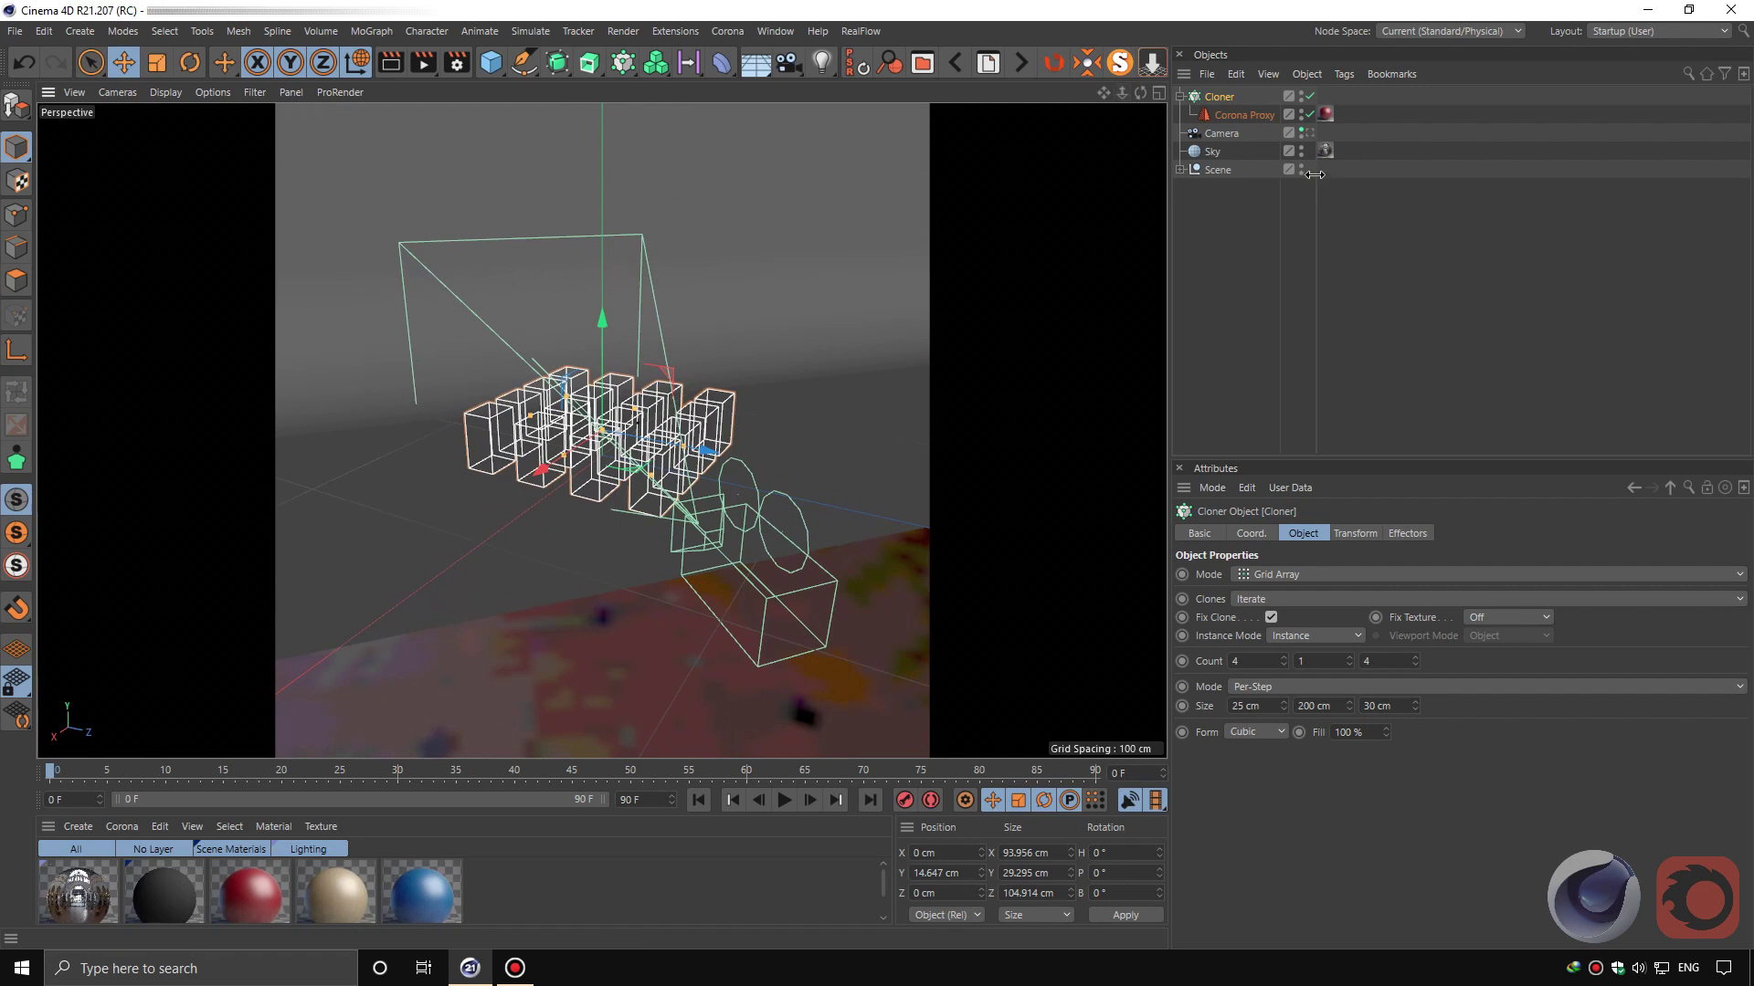
{"action": "left_click", "coordinate": [1301, 131]}
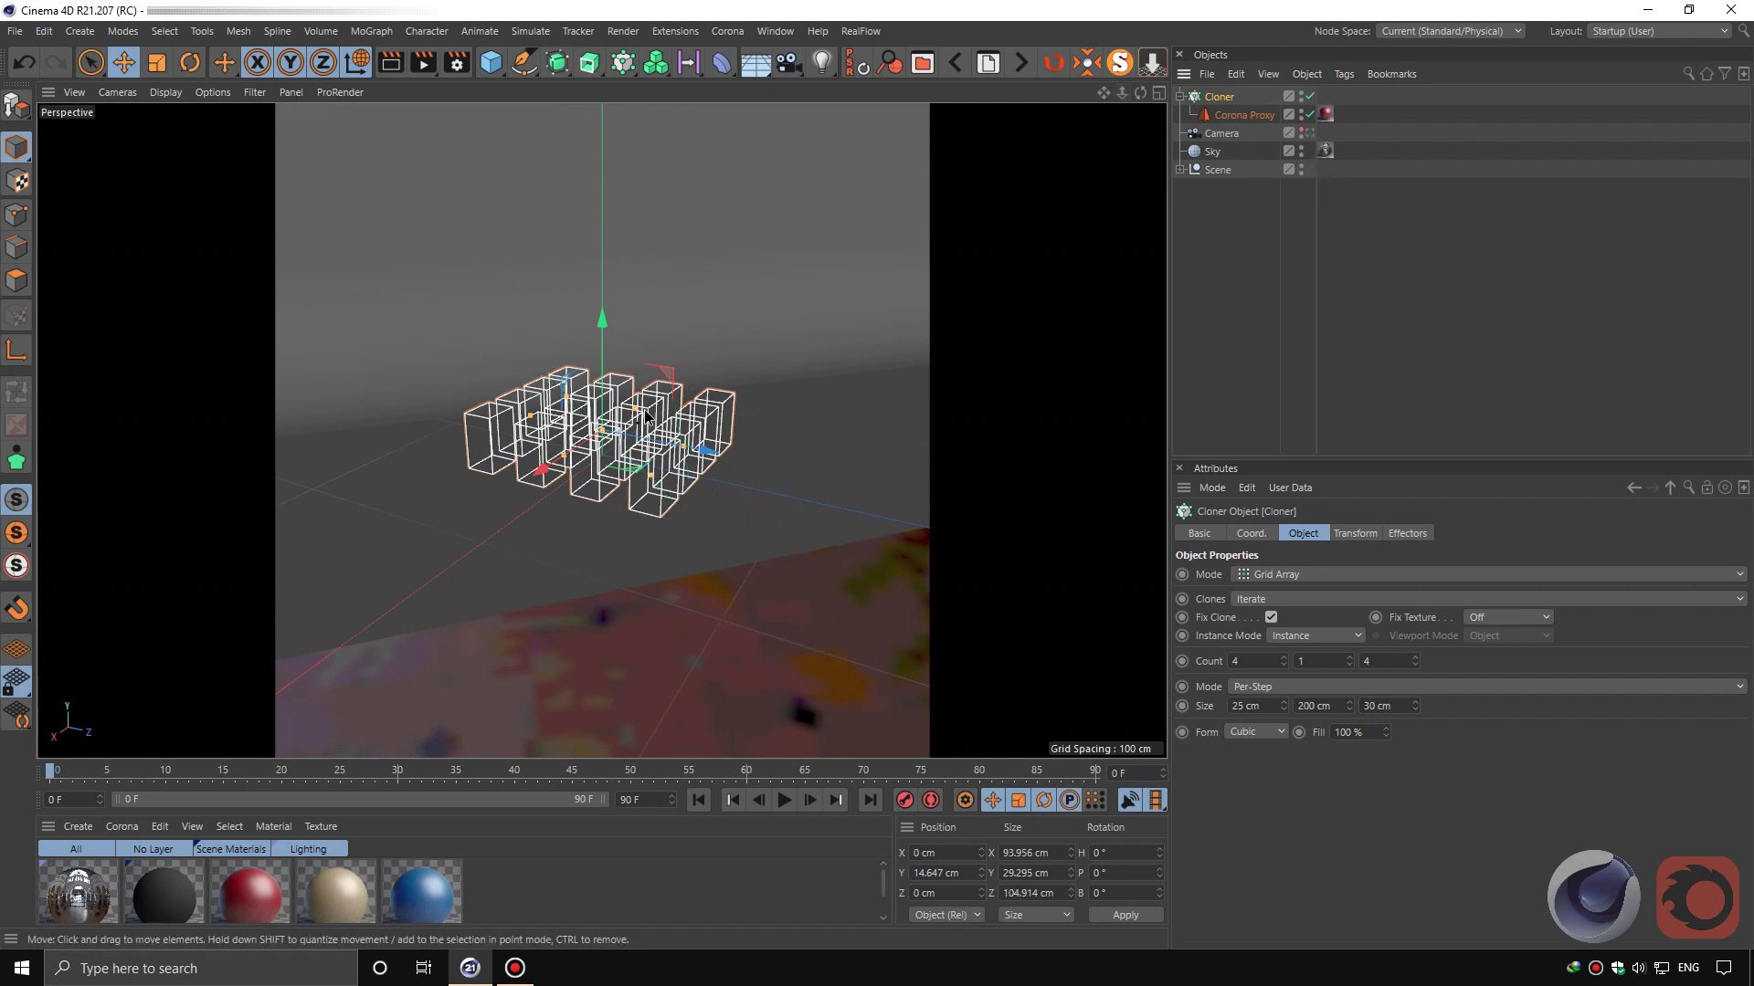
{"action": "left_click_drag", "start_coordinate": [1140, 93], "coordinate": [1206, 97]}
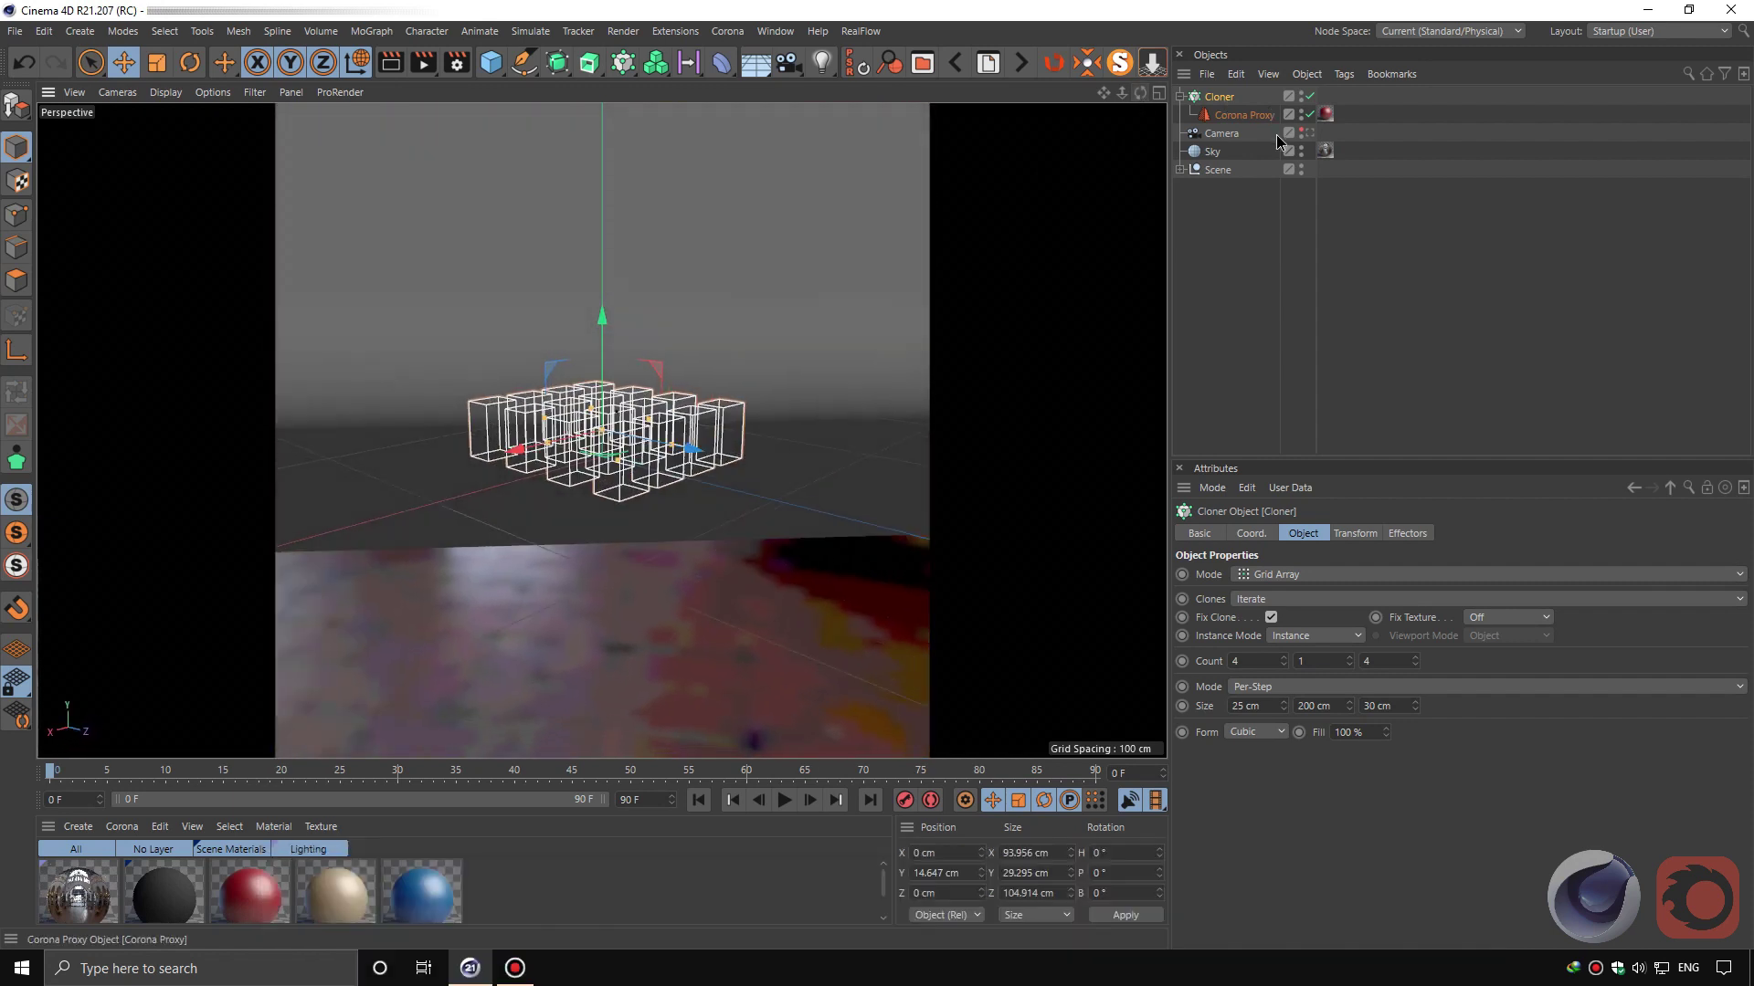
{"action": "left_click", "coordinate": [1311, 130]}
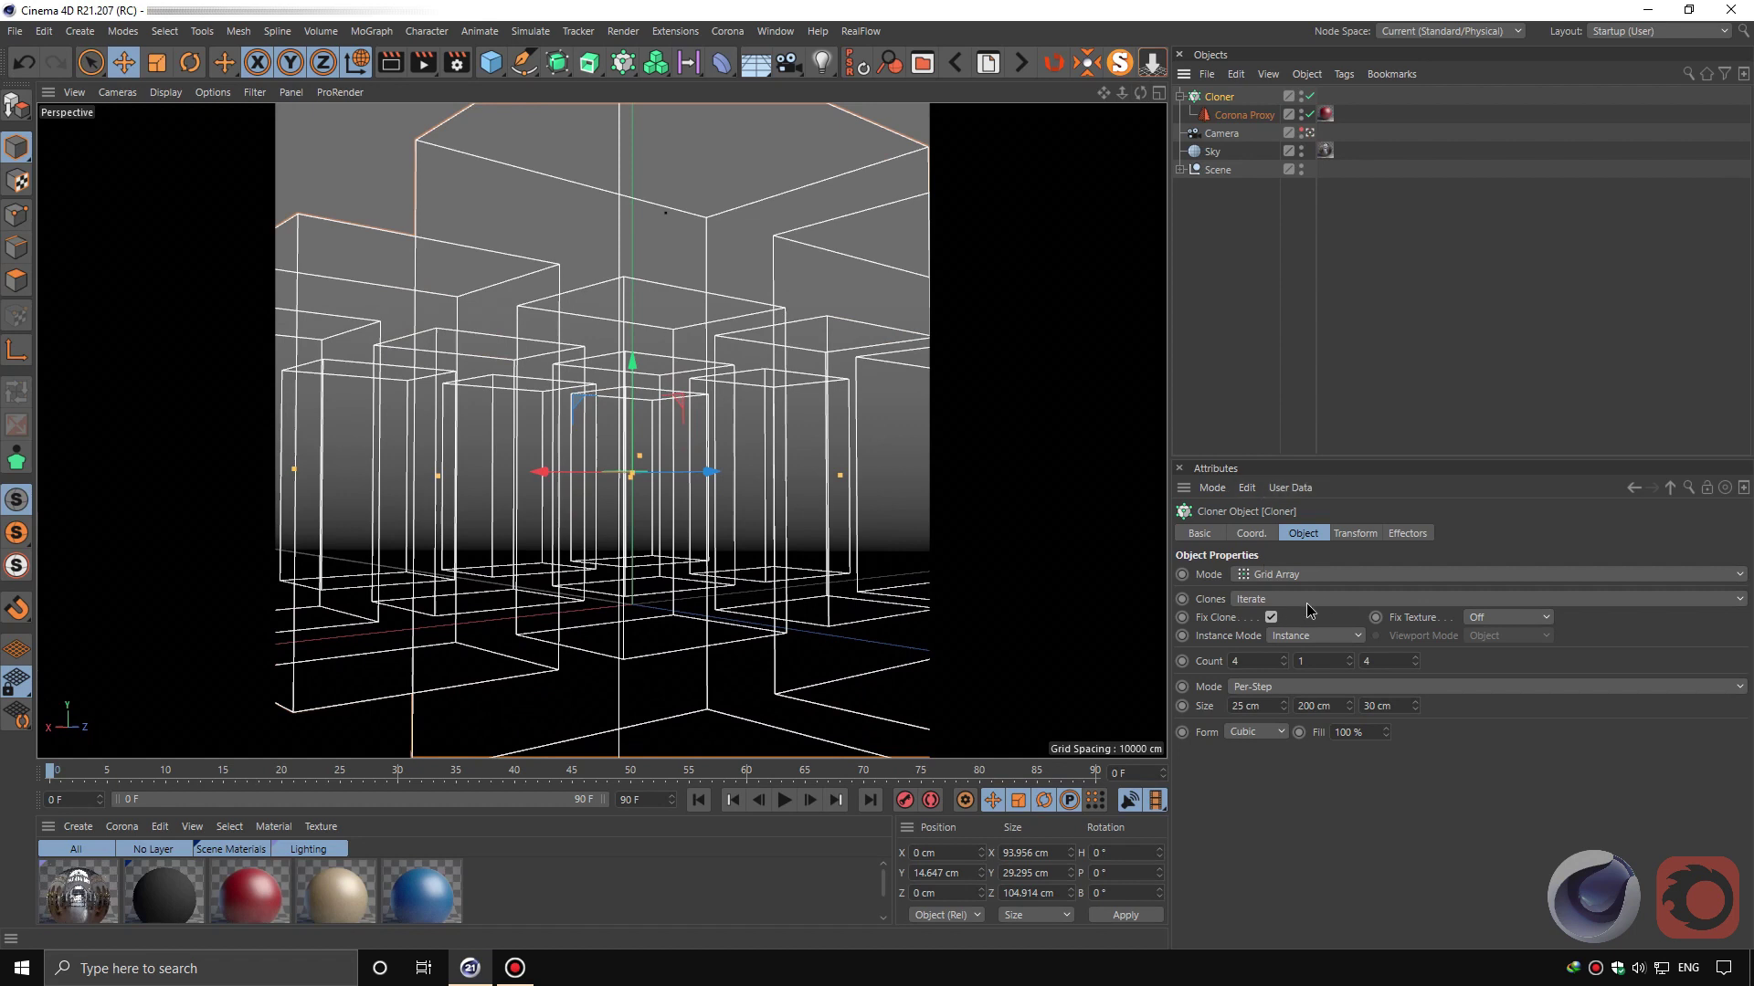
- Set the camera's focal length to the Classic 36 mm preset
{"action": "left_click", "coordinate": [1221, 134]}
{"action": "left_click", "coordinate": [1433, 601]}
{"action": "left_click", "coordinate": [1444, 681]}
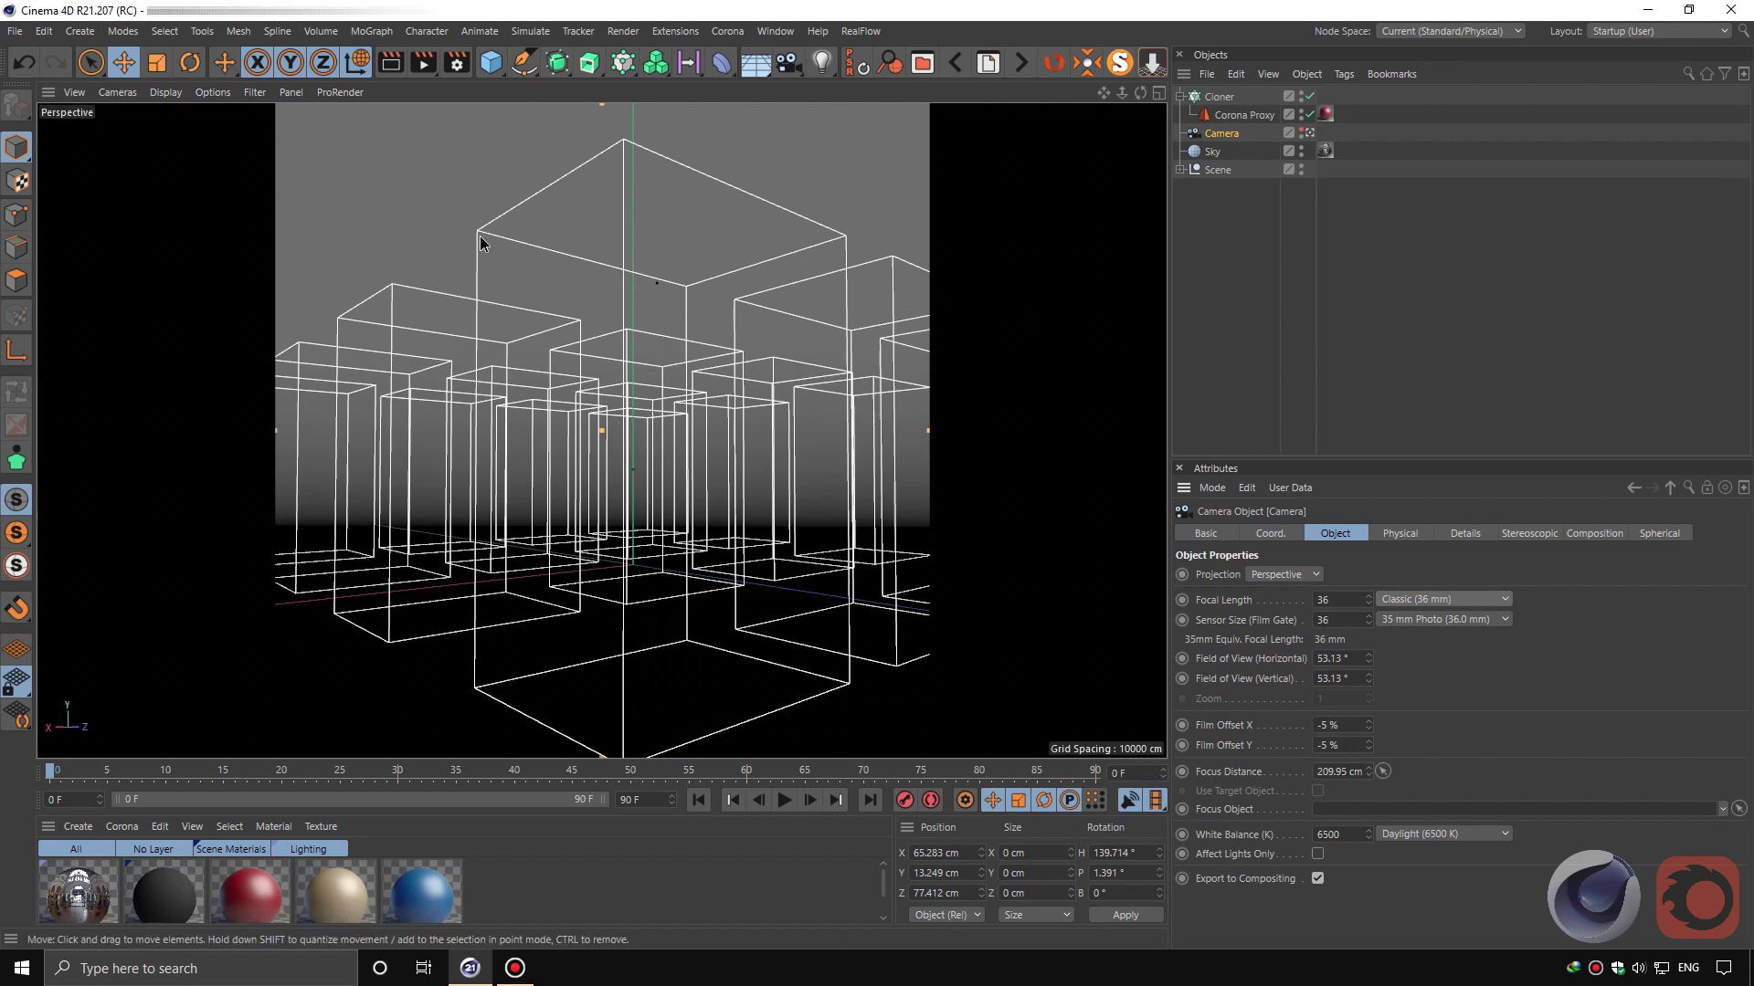
- Run an interactive render of the red clones, then stop it to show wireframe boxes
{"action": "left_click", "coordinate": [390, 63]}
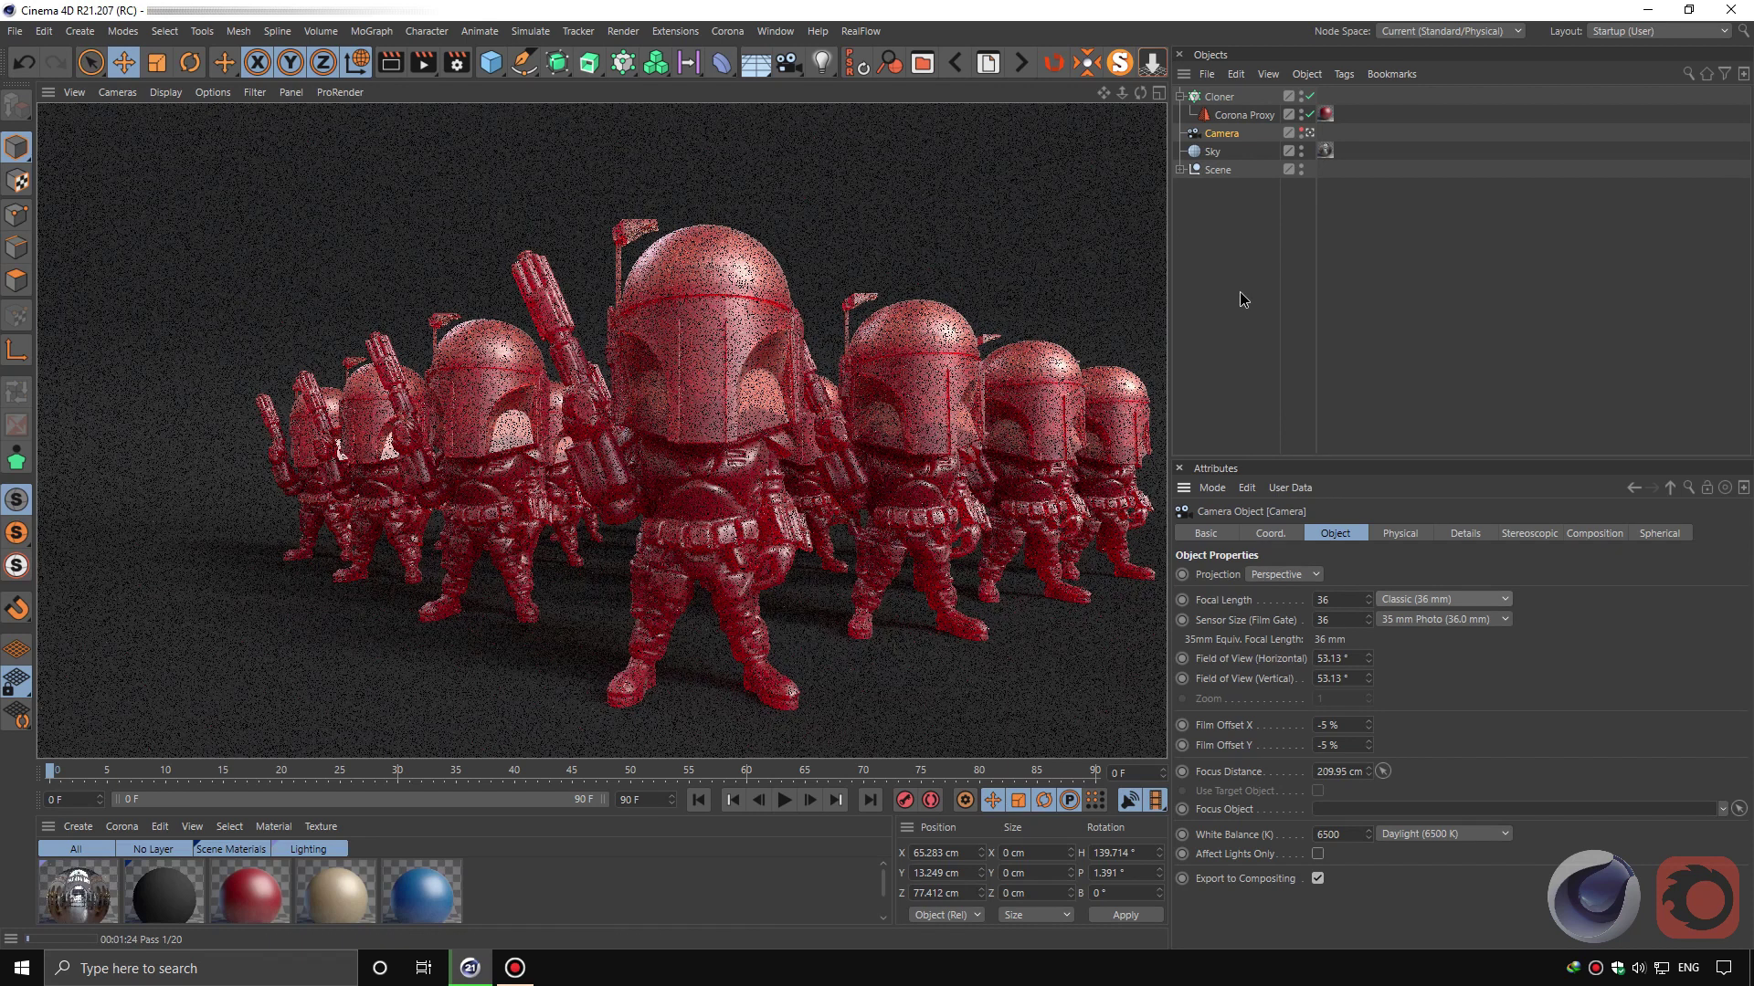
{"action": "left_click", "coordinate": [1241, 293]}
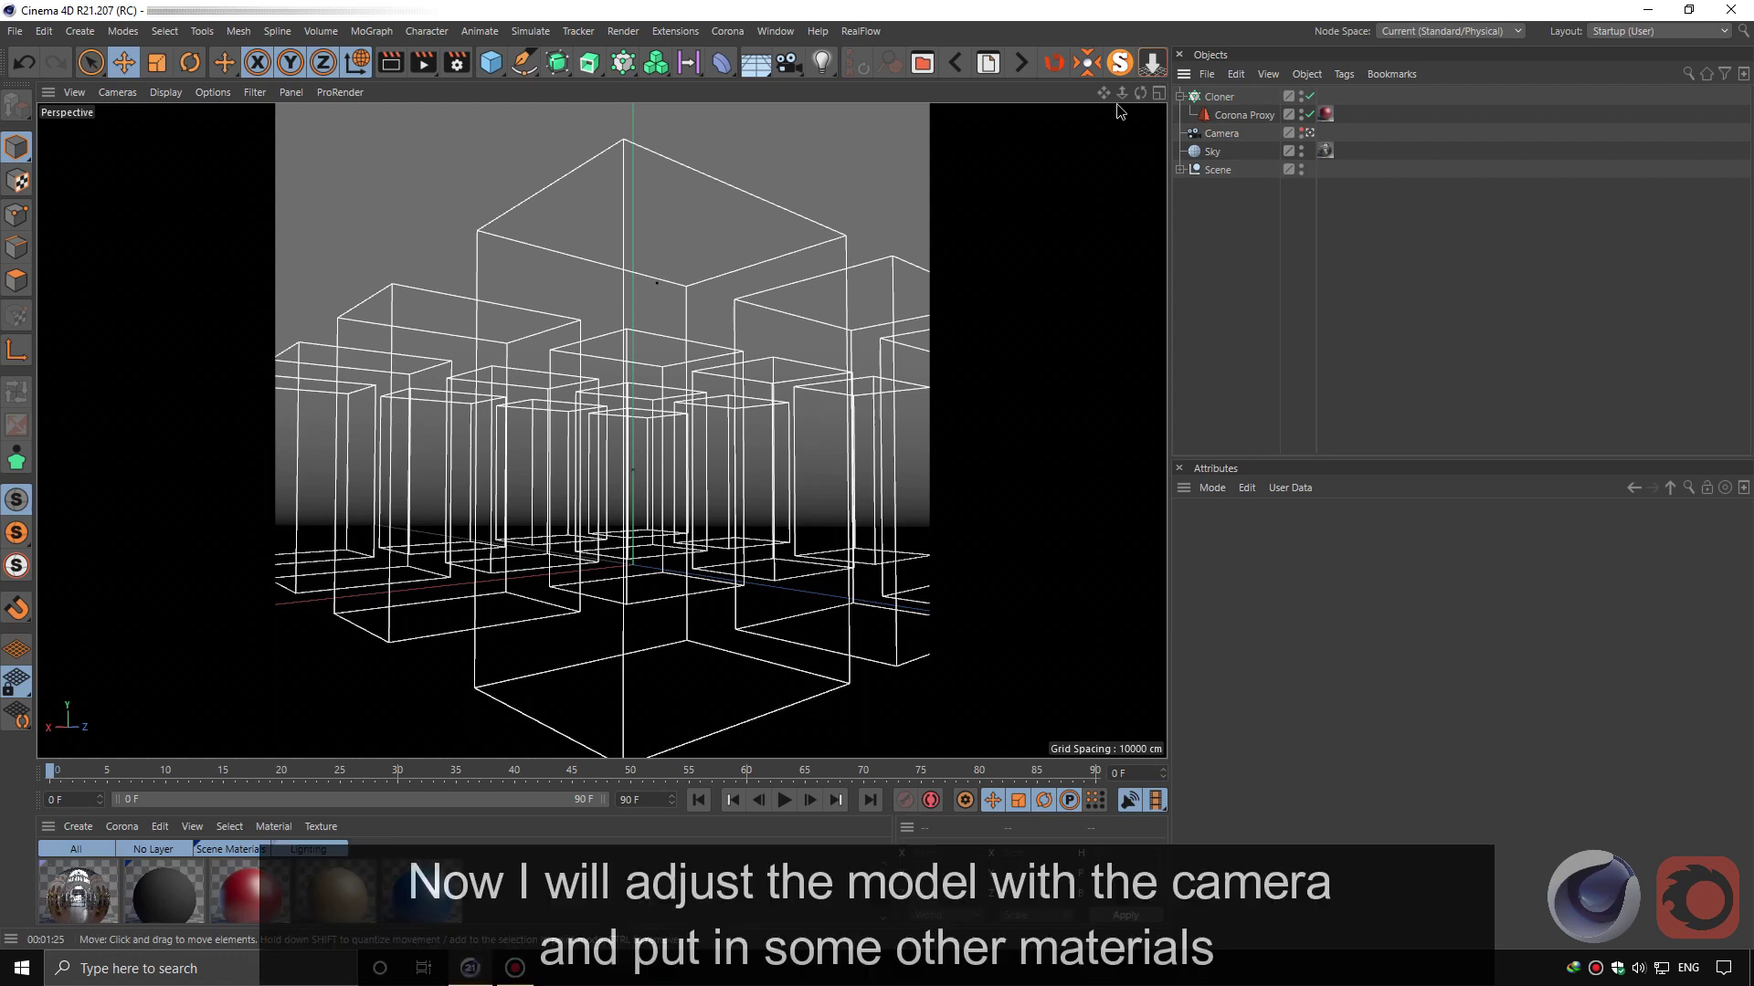
- Choose the 1280 x 720 output resolution preset in Render Settings
{"action": "left_click", "coordinate": [456, 62]}
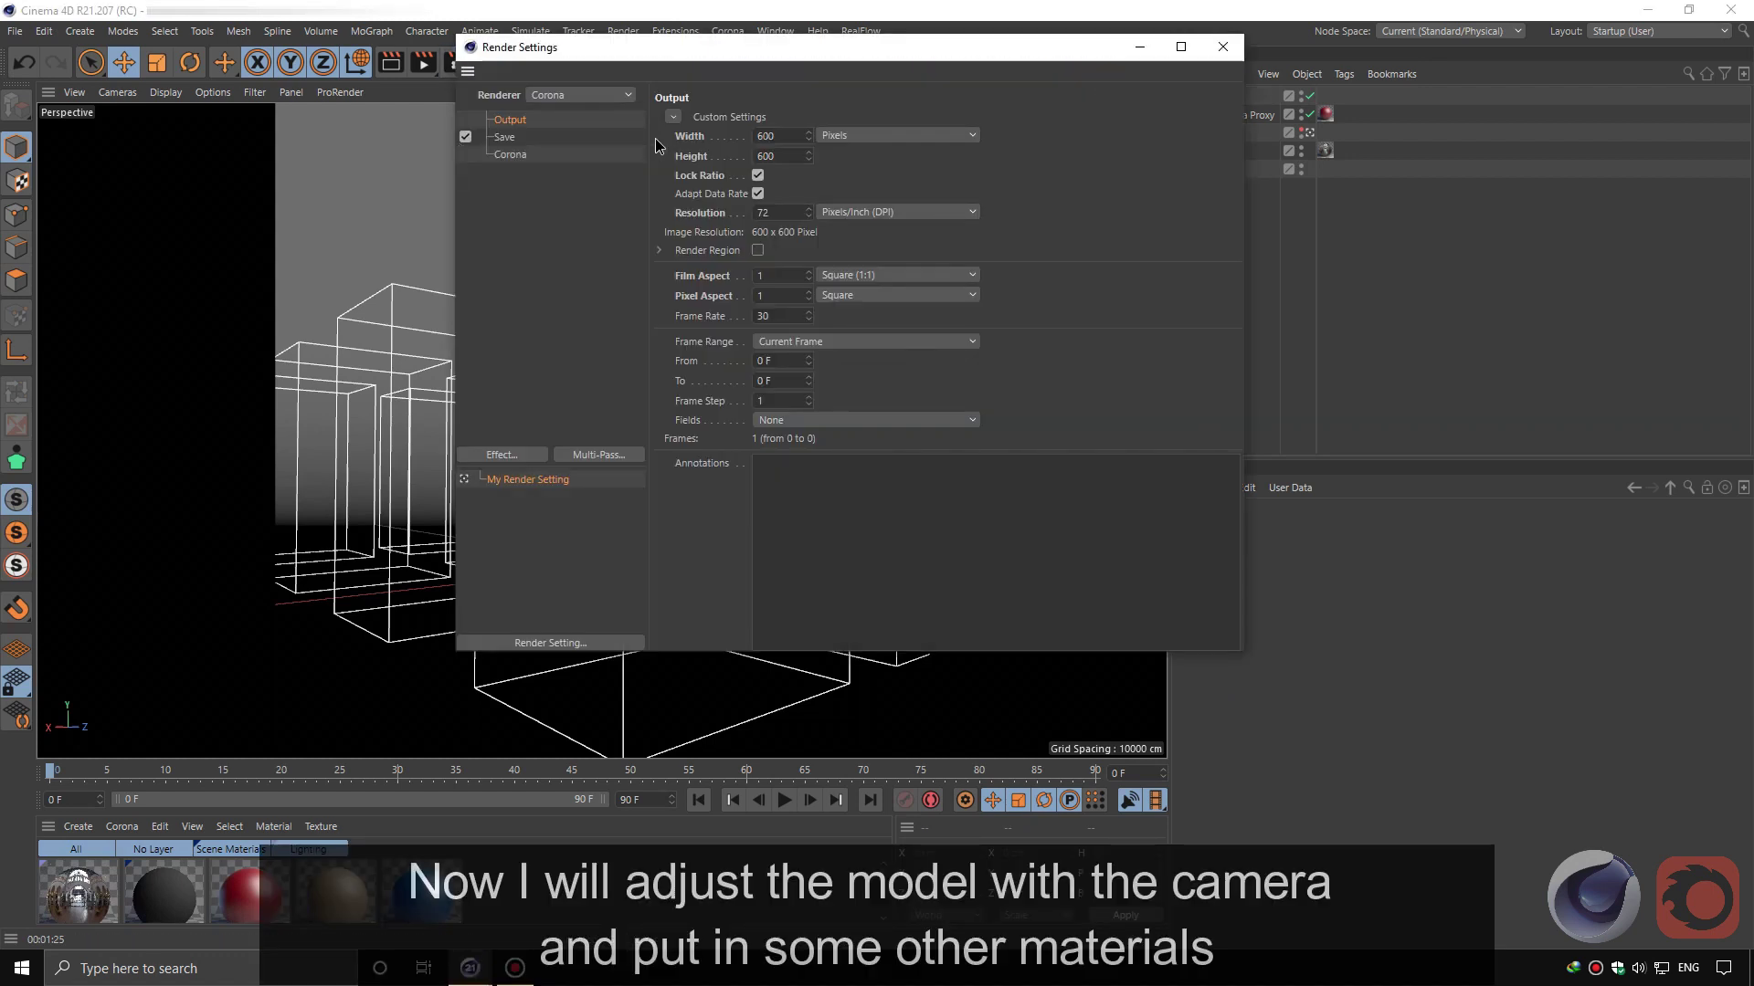
{"action": "left_click", "coordinate": [678, 117]}
{"action": "mouse_move", "coordinate": [710, 135]}
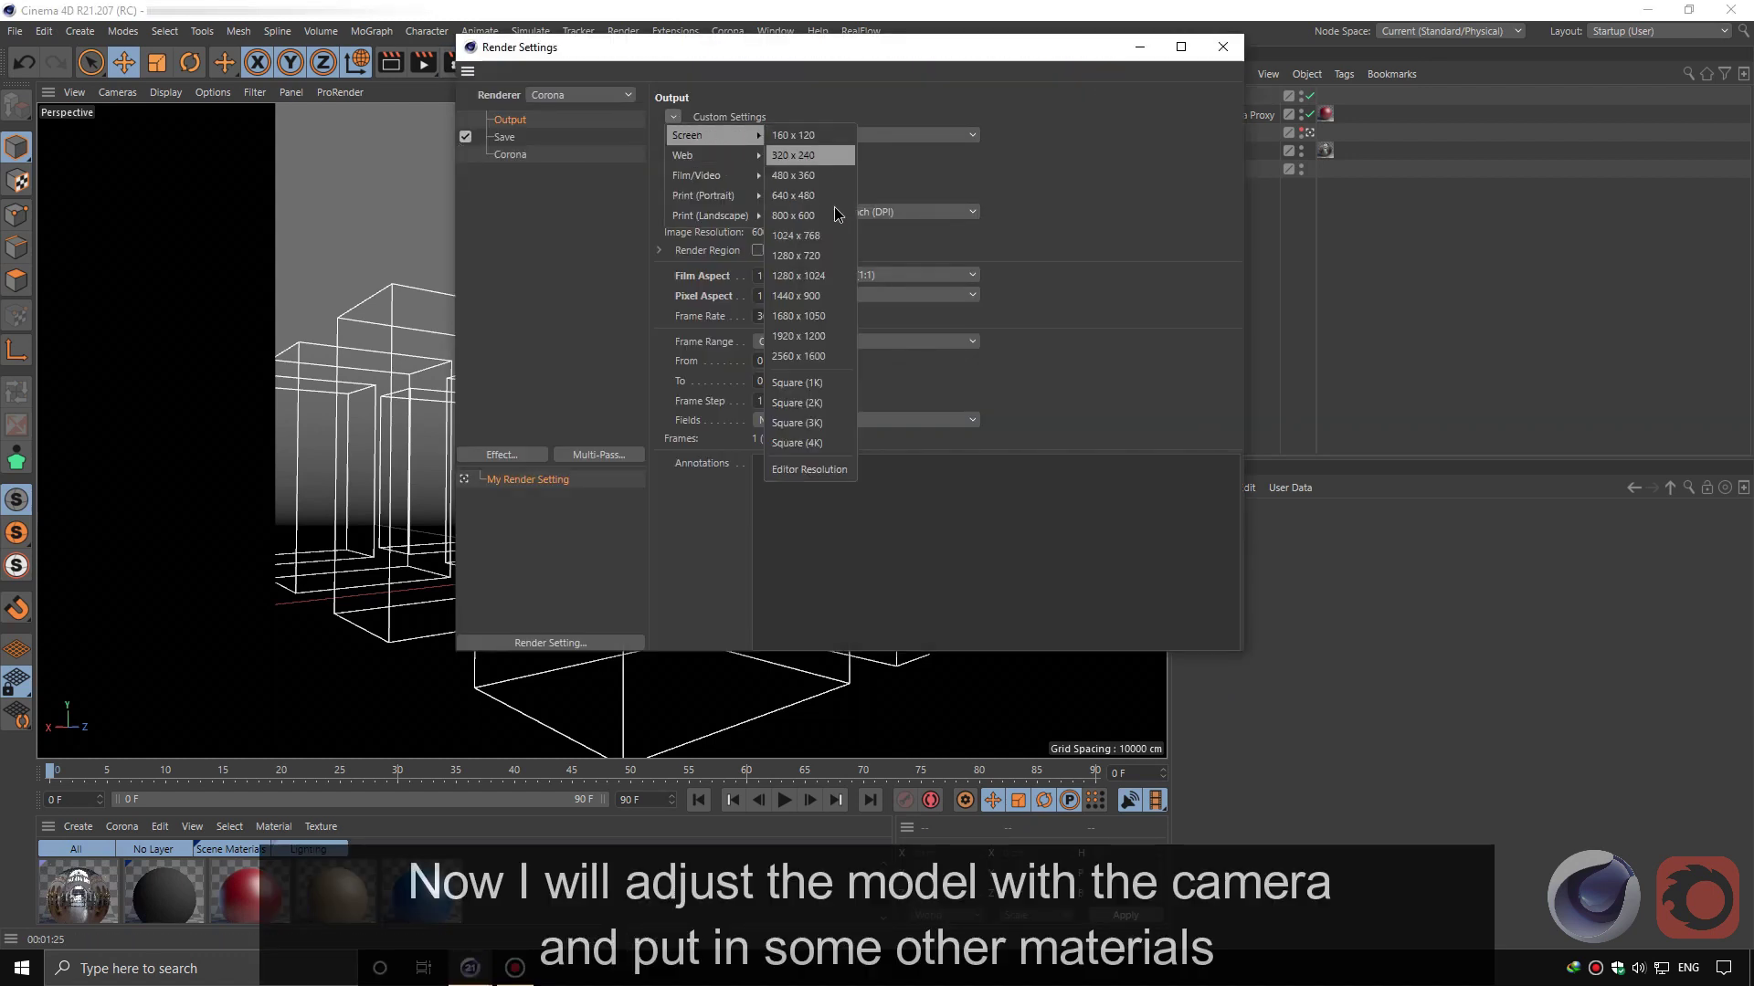
{"action": "left_click", "coordinate": [831, 256]}
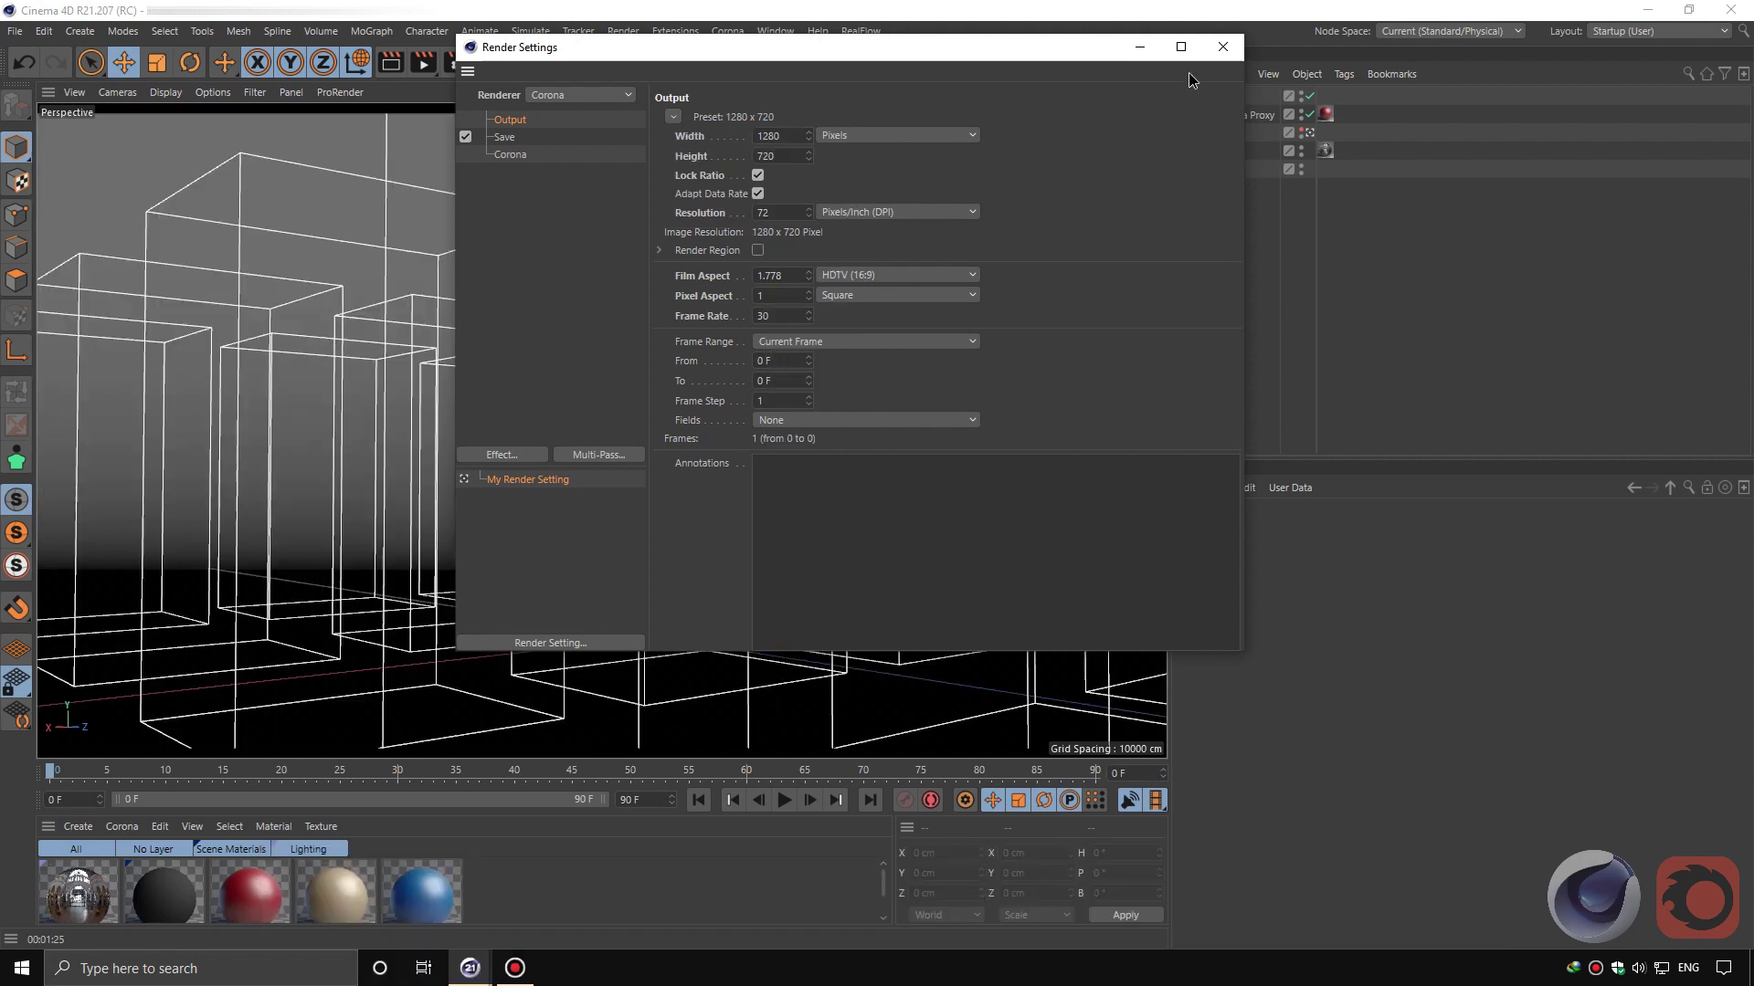
{"action": "left_click", "coordinate": [1222, 47]}
- Try the 50 mm and 36 mm lenses, then set 19.599 mm focal length and Film Offset X -1%
{"action": "left_click", "coordinate": [1222, 135]}
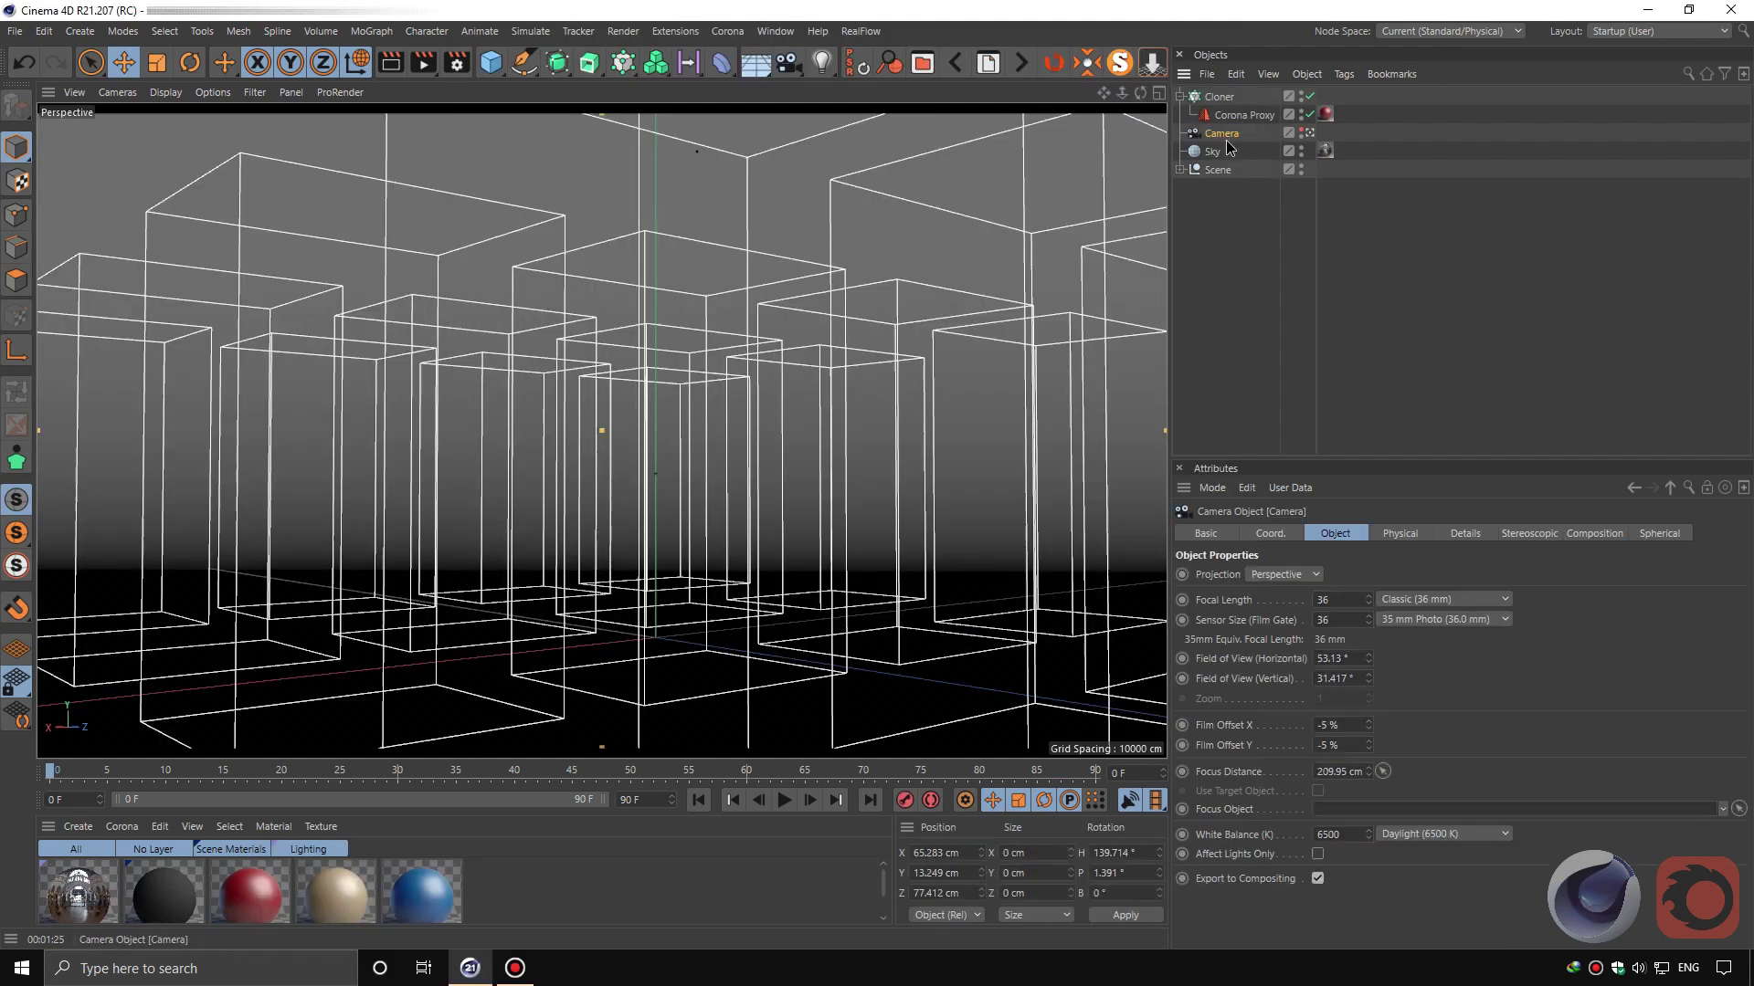
{"action": "left_click", "coordinate": [1439, 600]}
{"action": "left_click", "coordinate": [1460, 691]}
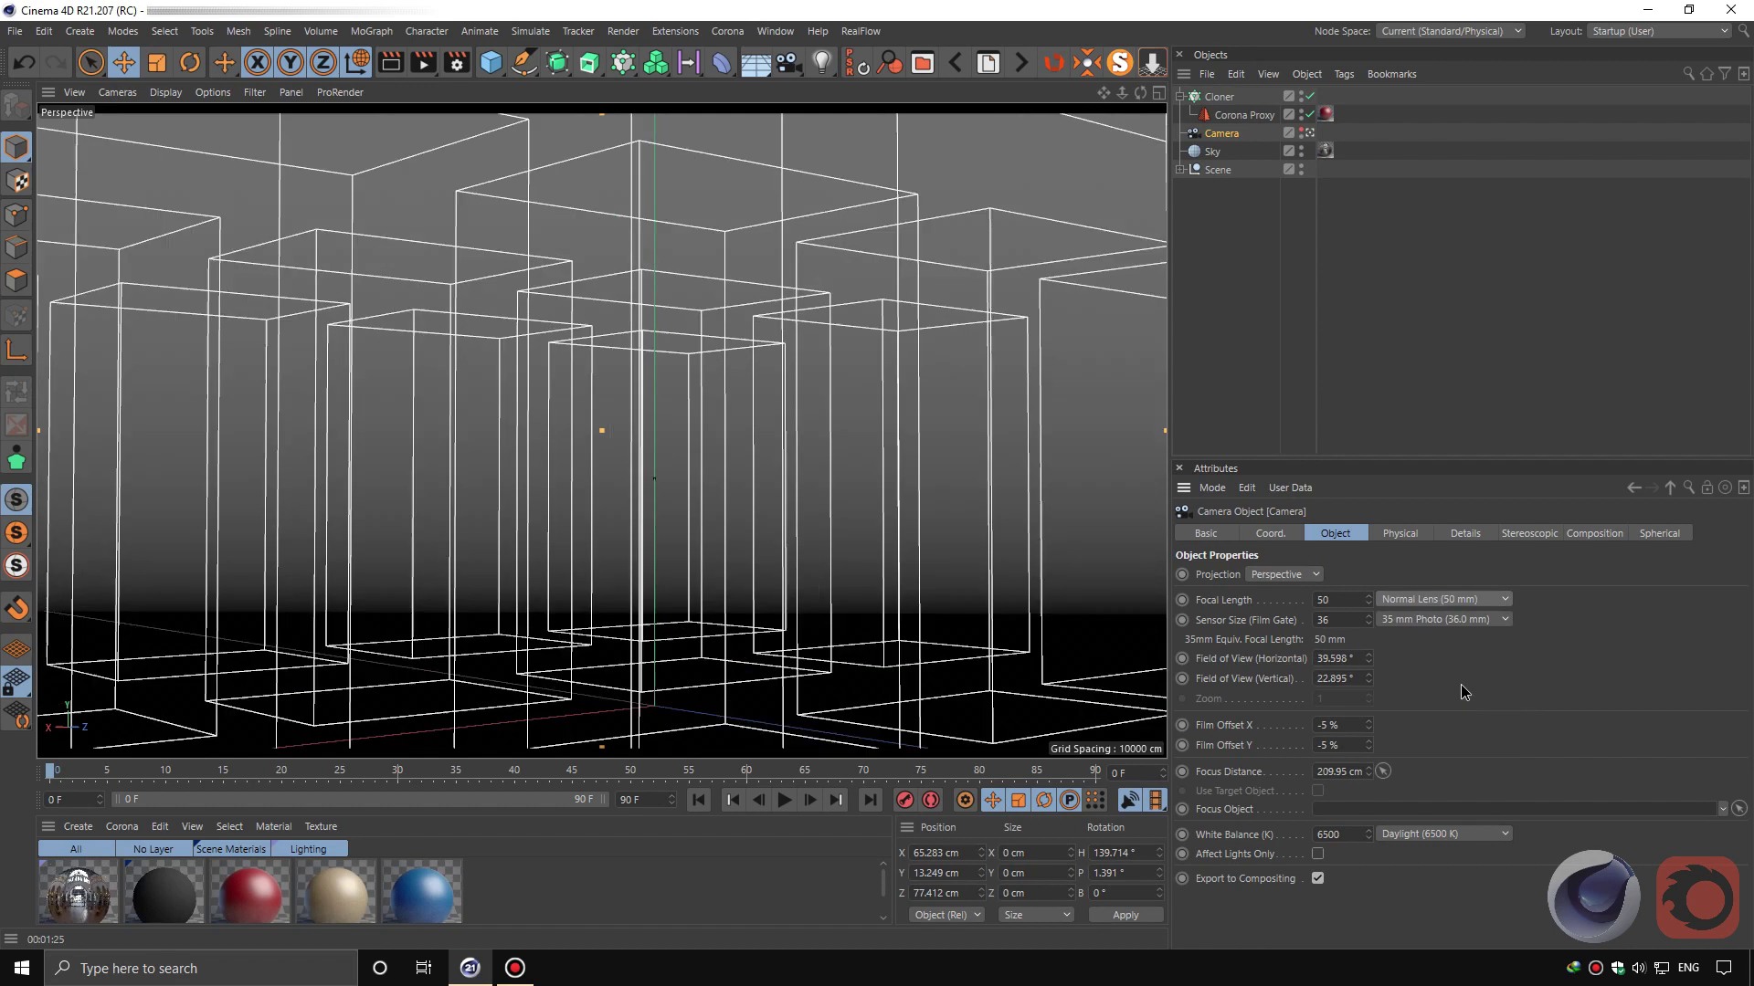
{"action": "left_click", "coordinate": [1441, 599]}
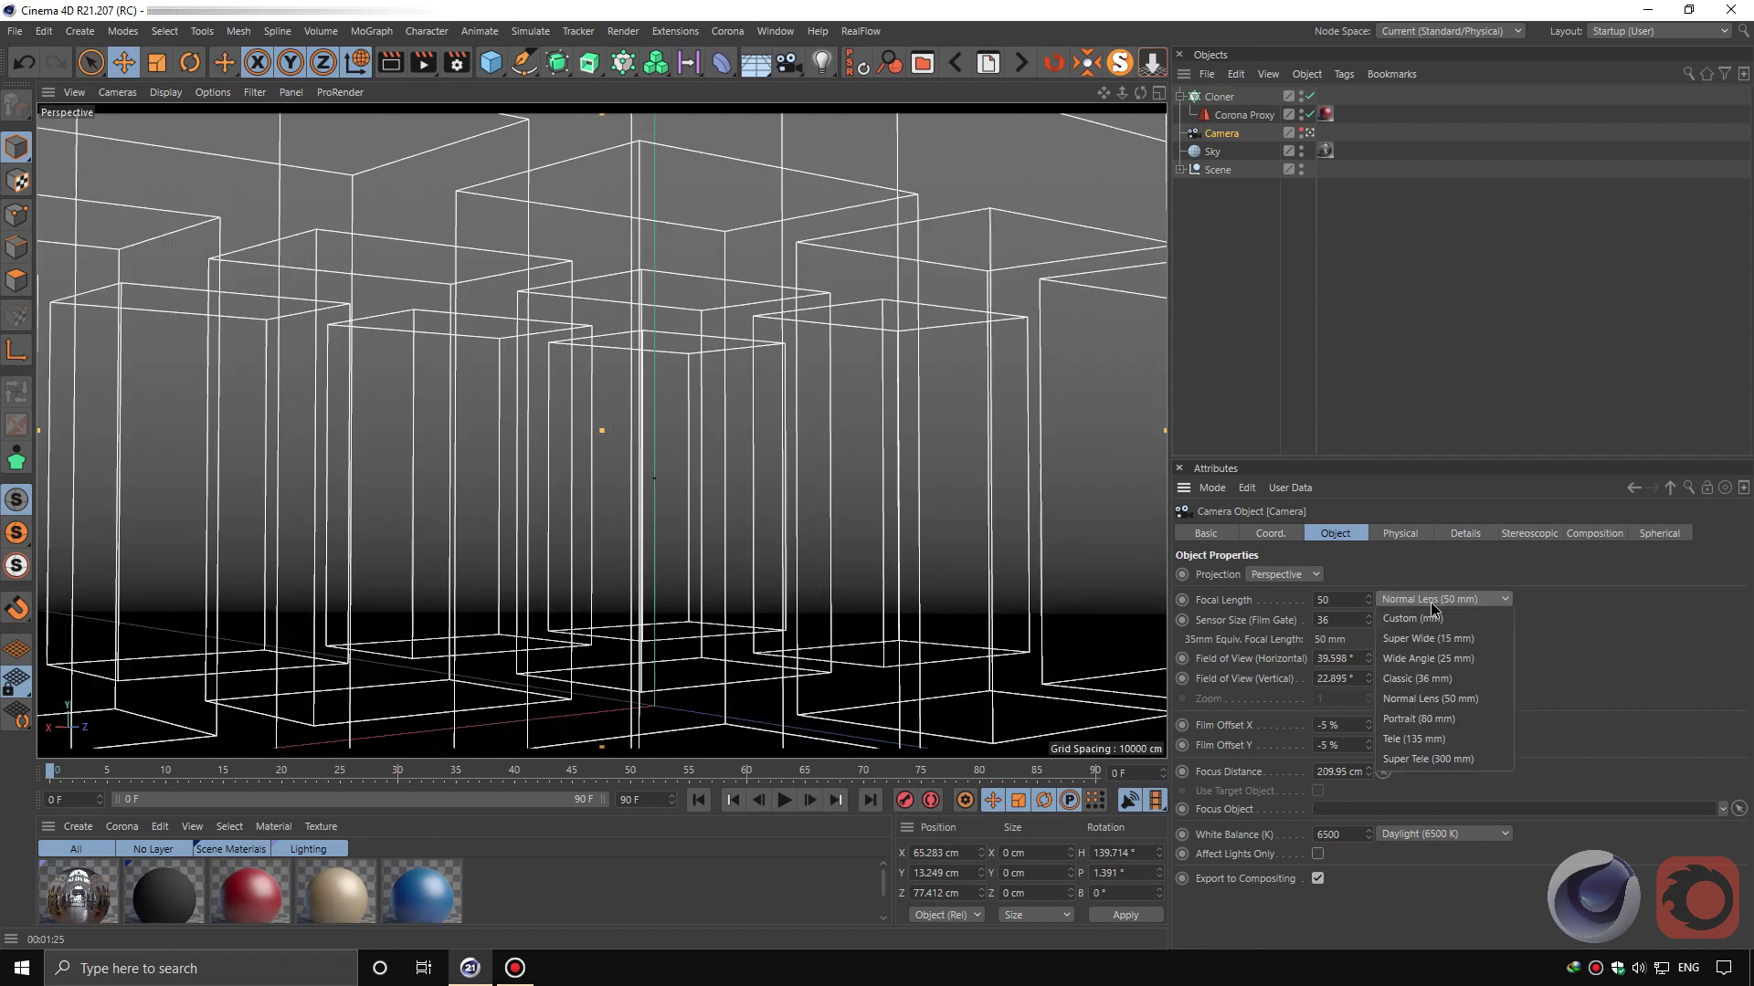
{"action": "left_click", "coordinate": [1454, 680]}
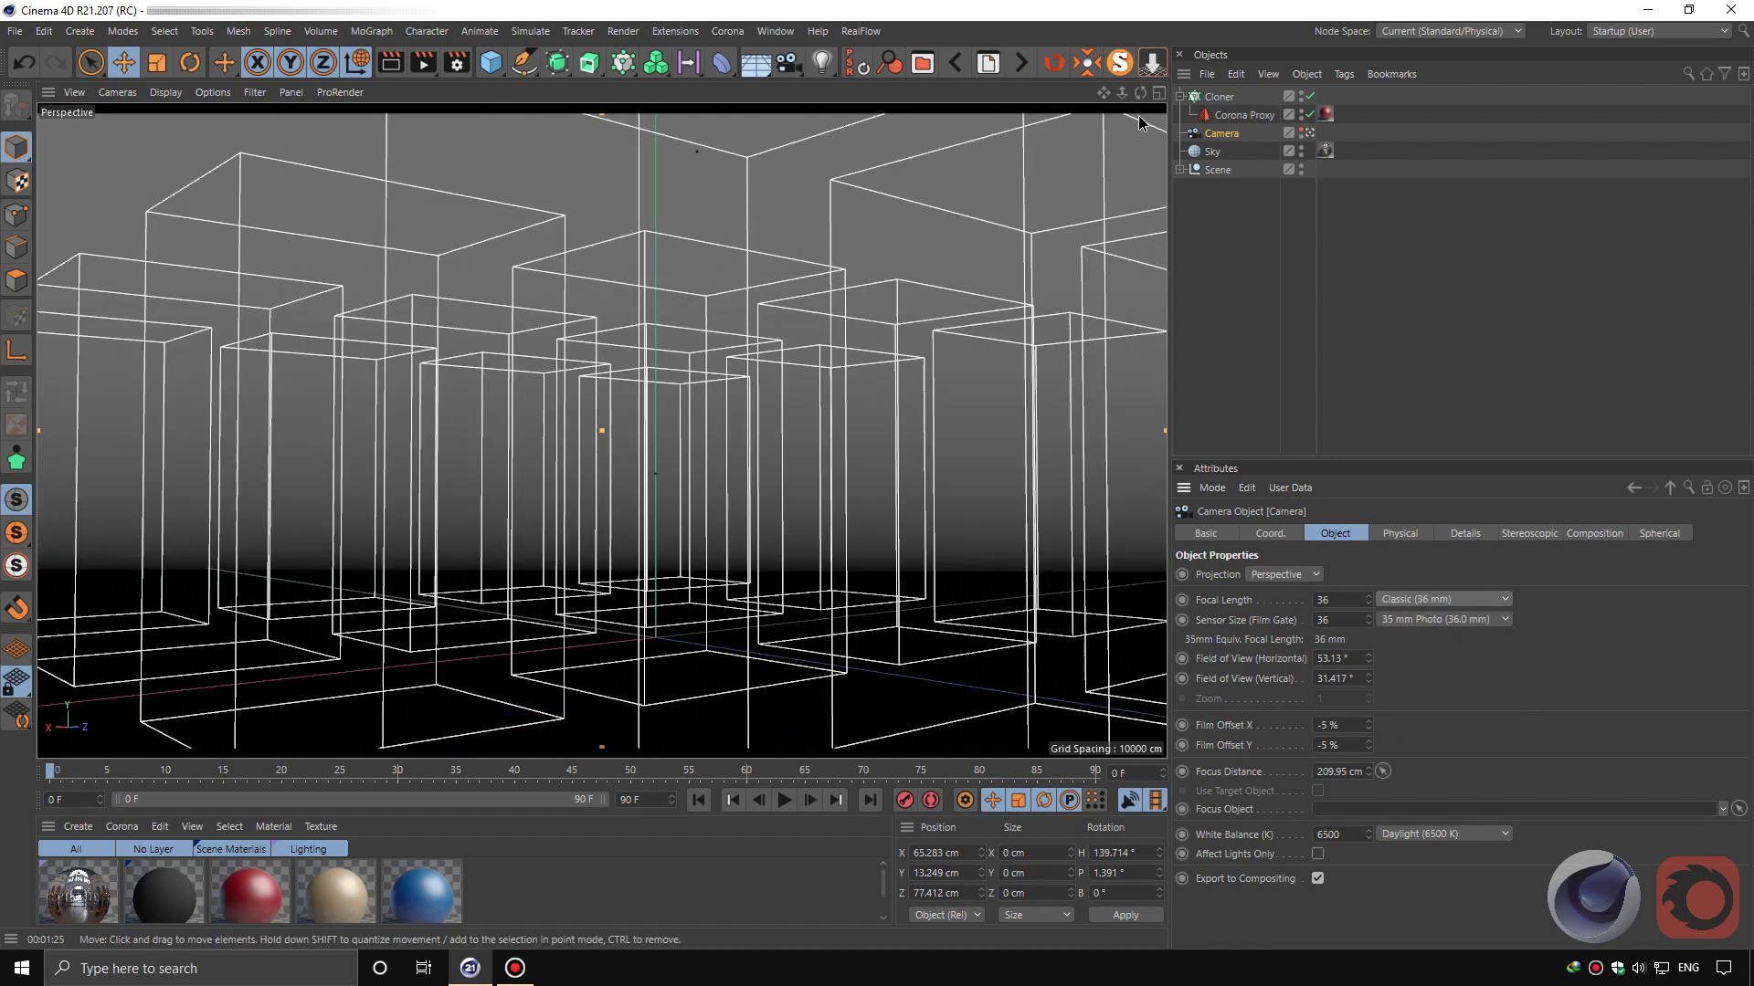
{"action": "mouse_move", "coordinate": [1369, 675]}
{"action": "left_mouse_down"}
{"action": "mouse_move", "coordinate": [1369, 640]}
{"action": "mouse_move", "coordinate": [1368, 656]}
{"action": "left_mouse_up"}
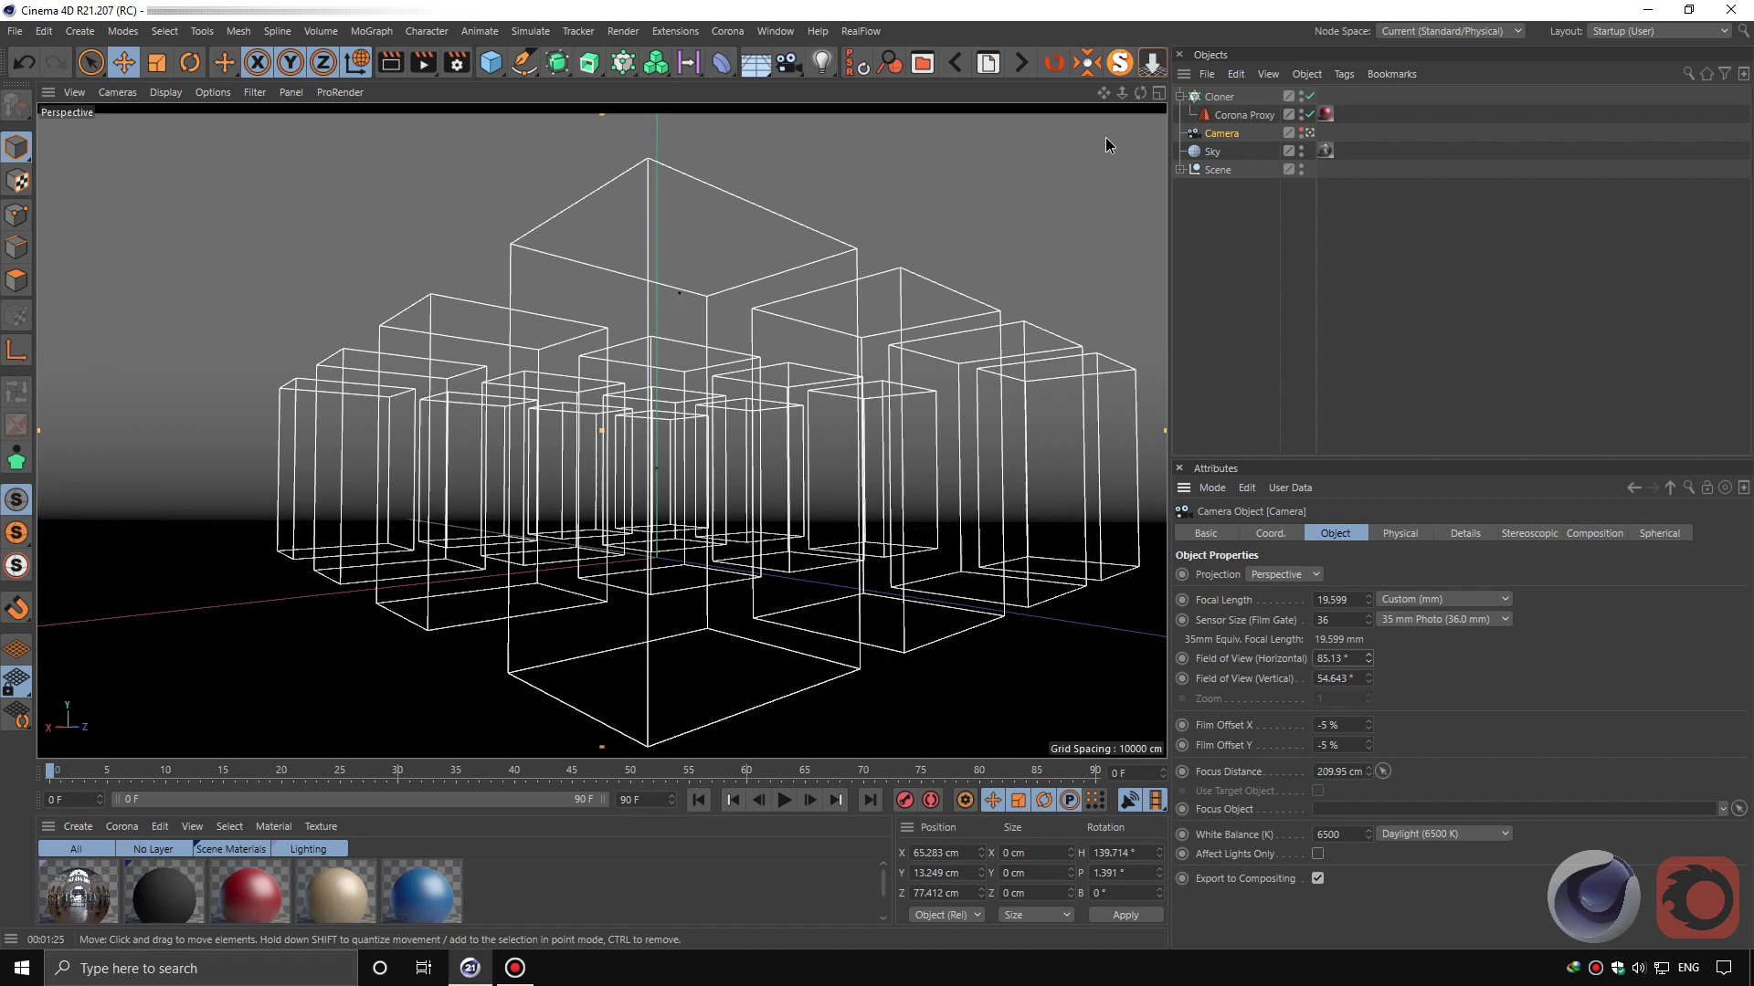
{"action": "left_click_drag", "start_coordinate": [1368, 725], "coordinate": [1368, 728]}
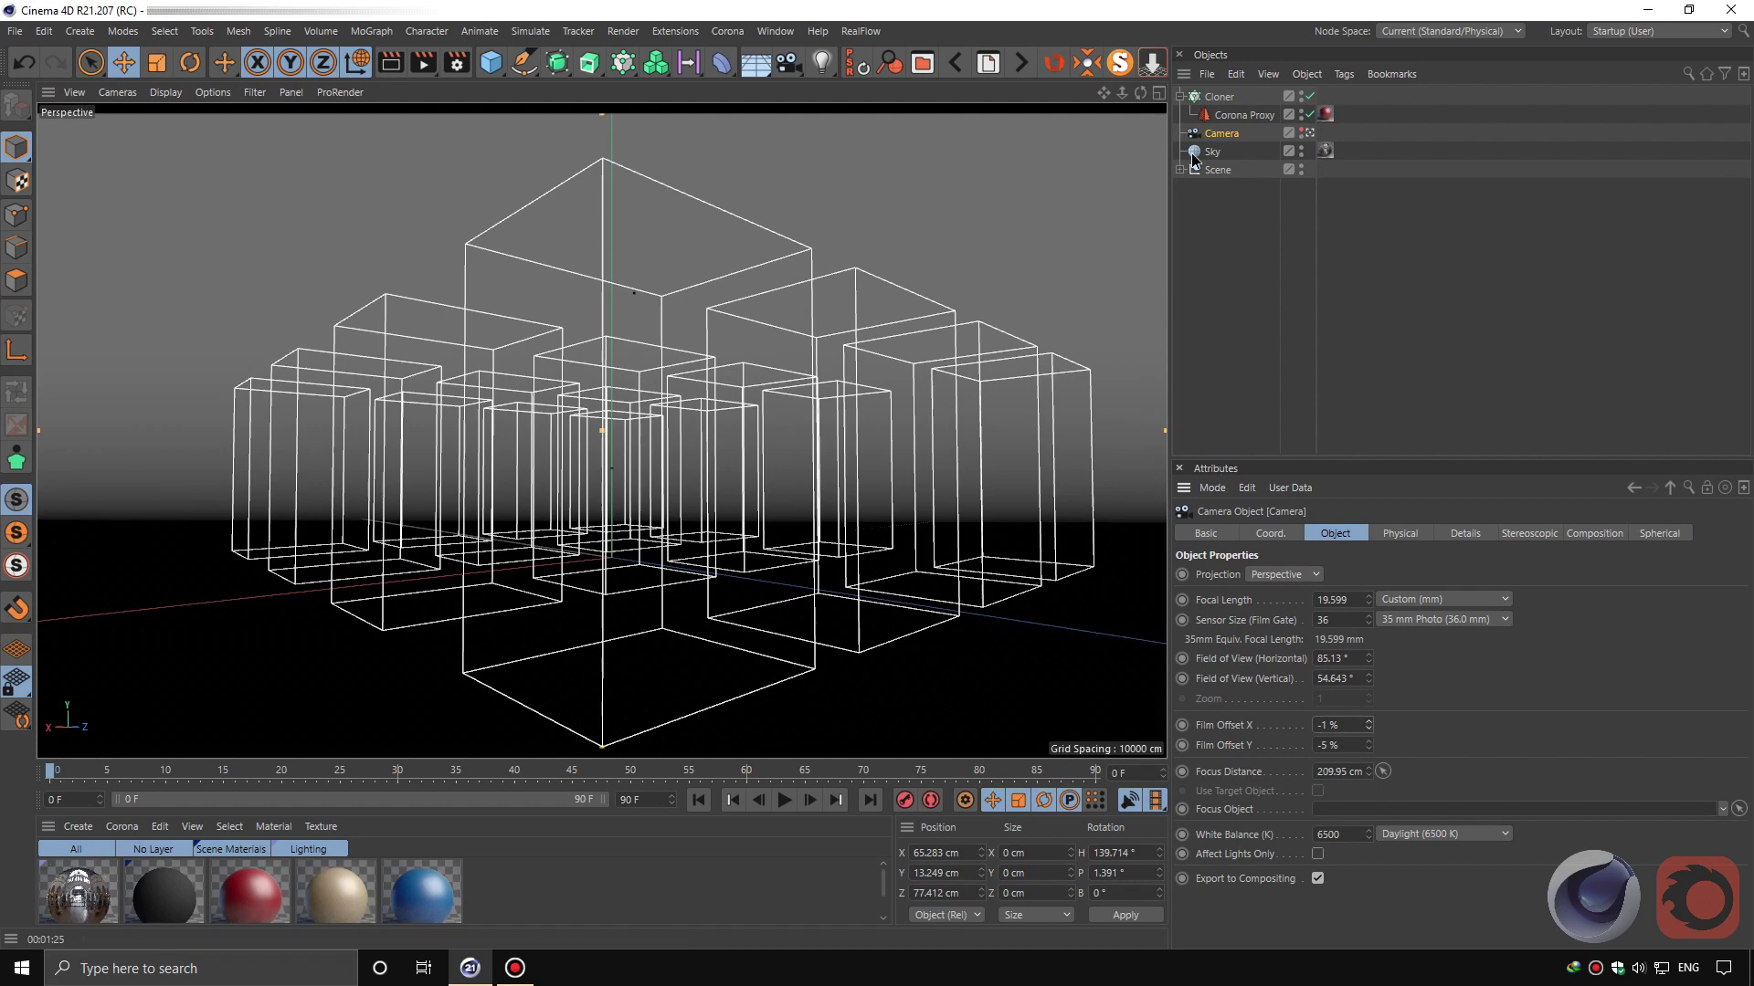
- Rotate the Cloner to a 3.2° heading and nudge it left to X -1.48 cm
{"action": "left_click", "coordinate": [1215, 98]}
{"action": "left_click", "coordinate": [196, 65]}
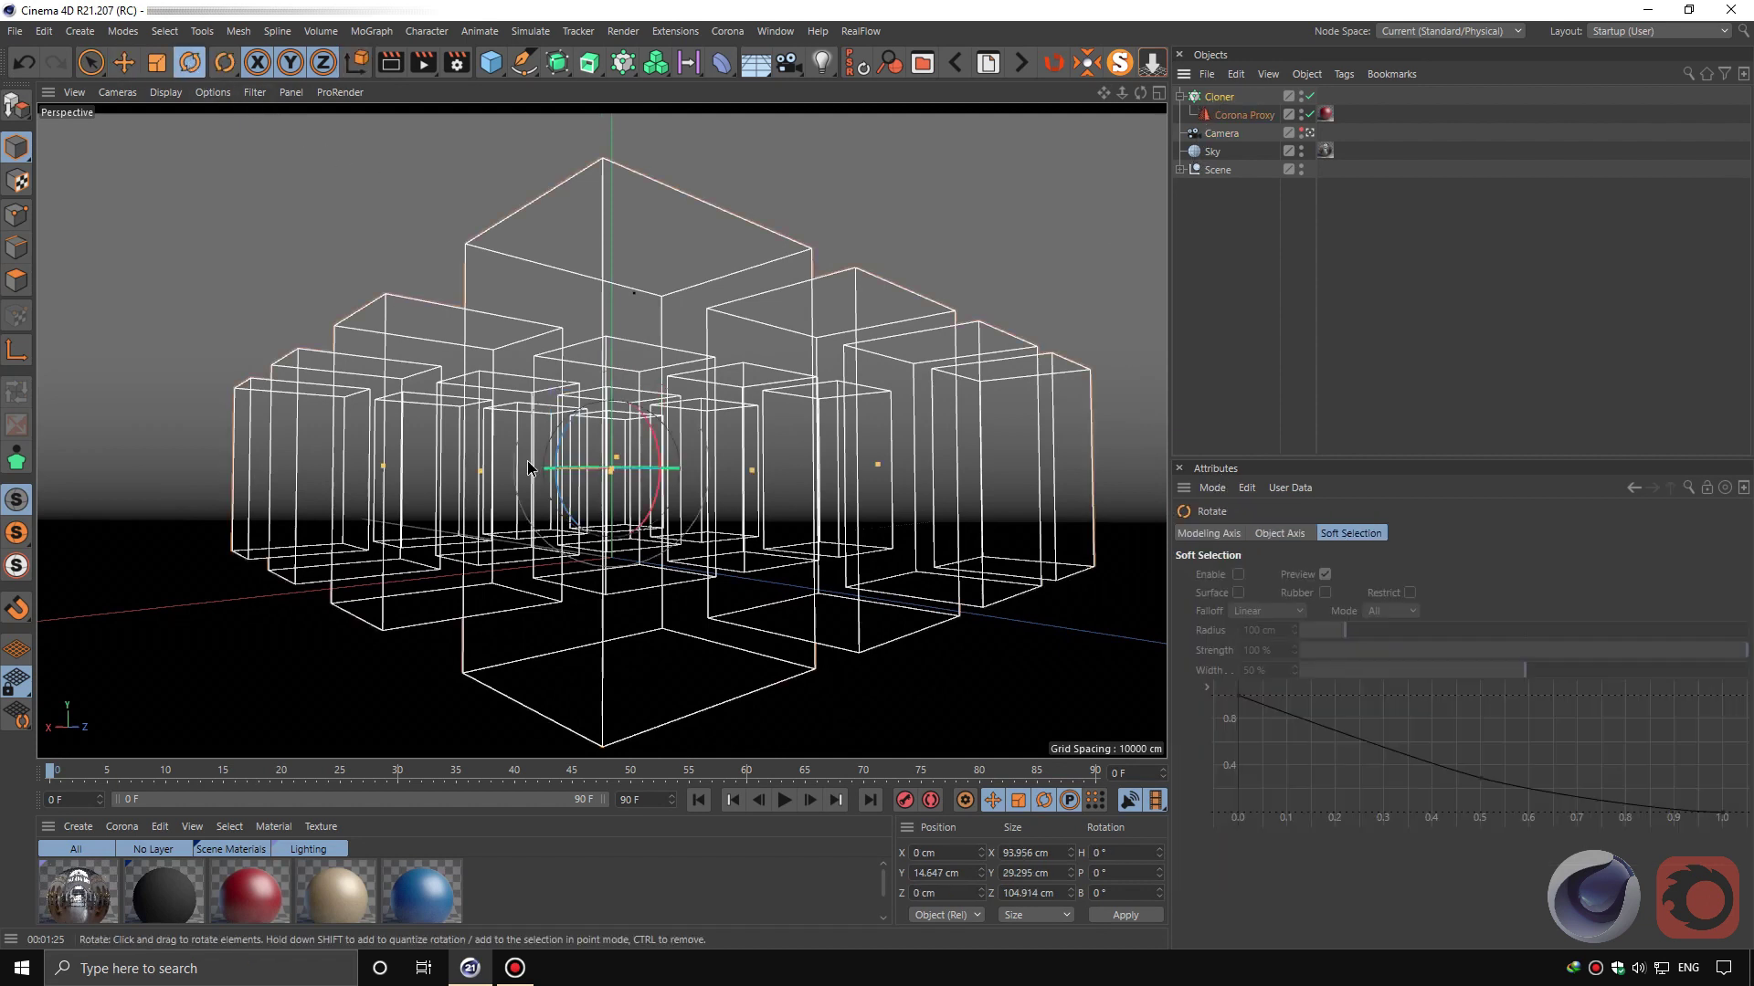
{"action": "mouse_move", "coordinate": [630, 469]}
{"action": "left_mouse_down"}
{"action": "mouse_move", "coordinate": [646, 470]}
{"action": "mouse_move", "coordinate": [536, 473]}
{"action": "mouse_move", "coordinate": [670, 481]}
{"action": "left_mouse_up"}
{"action": "left_click", "coordinate": [123, 62]}
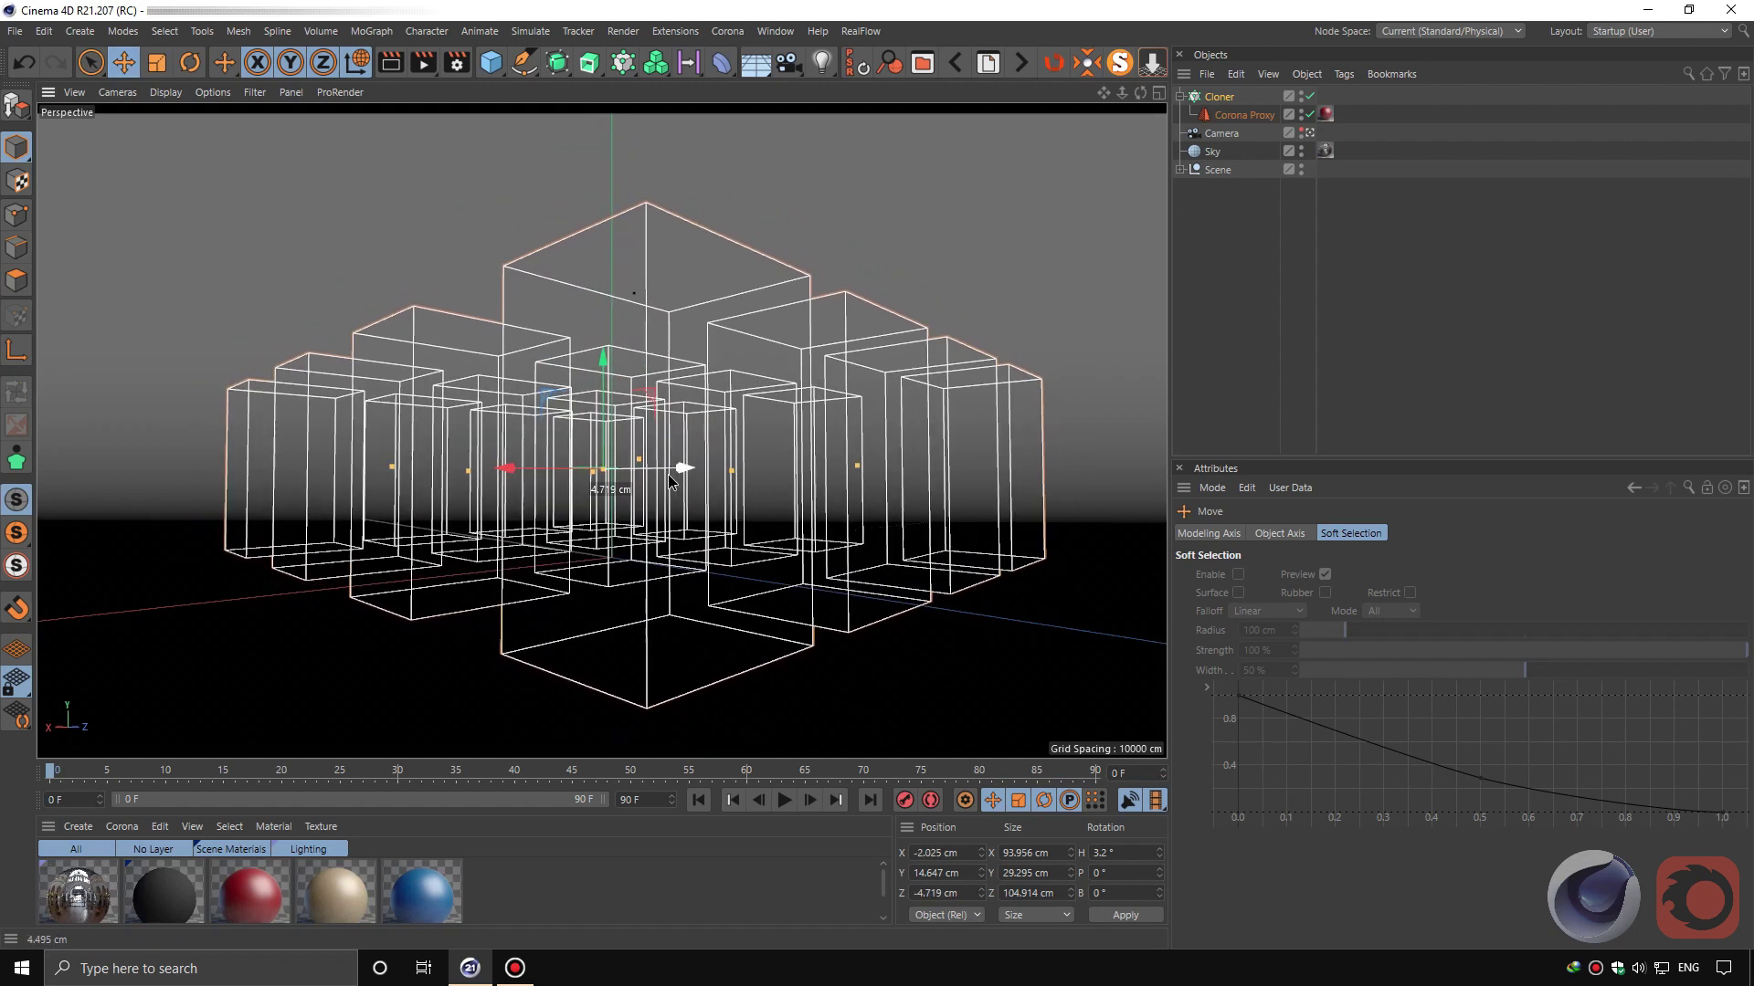
{"action": "left_click_drag", "start_coordinate": [534, 469], "coordinate": [529, 469]}
{"action": "left_click", "coordinate": [528, 469]}
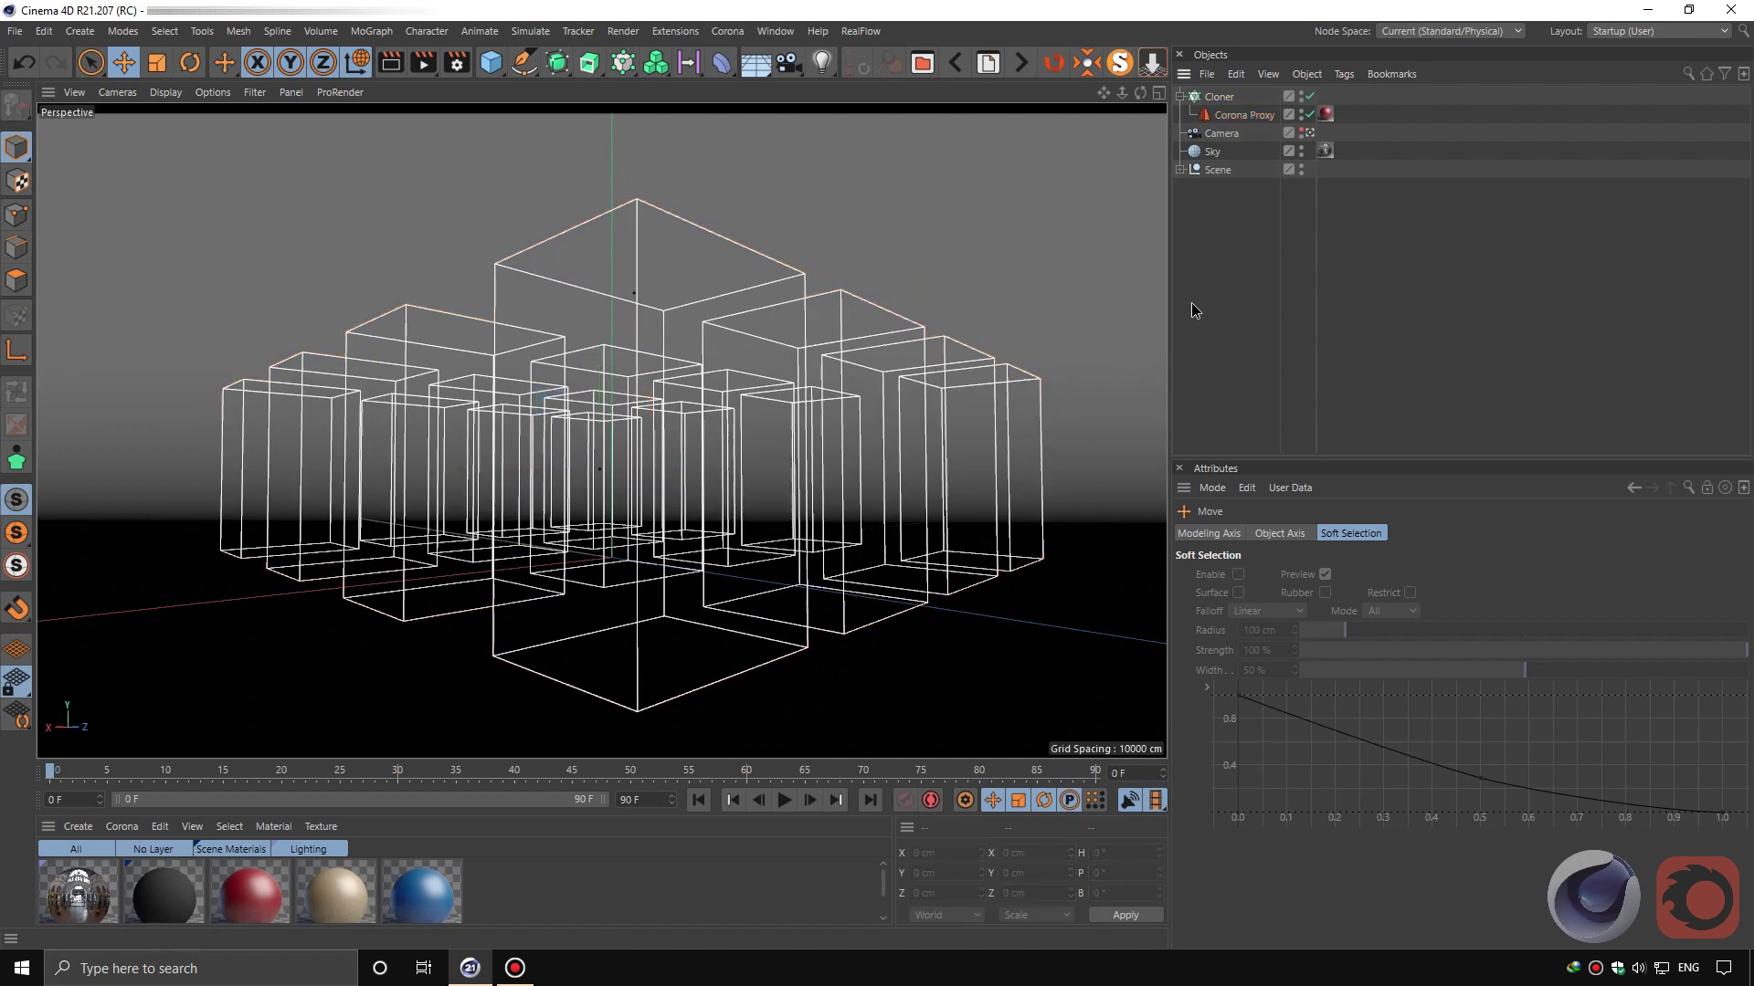
- Paste two more Corona Proxy copies under the Cloner and give them red, beige and blue materials
{"action": "left_click", "coordinate": [1236, 117]}
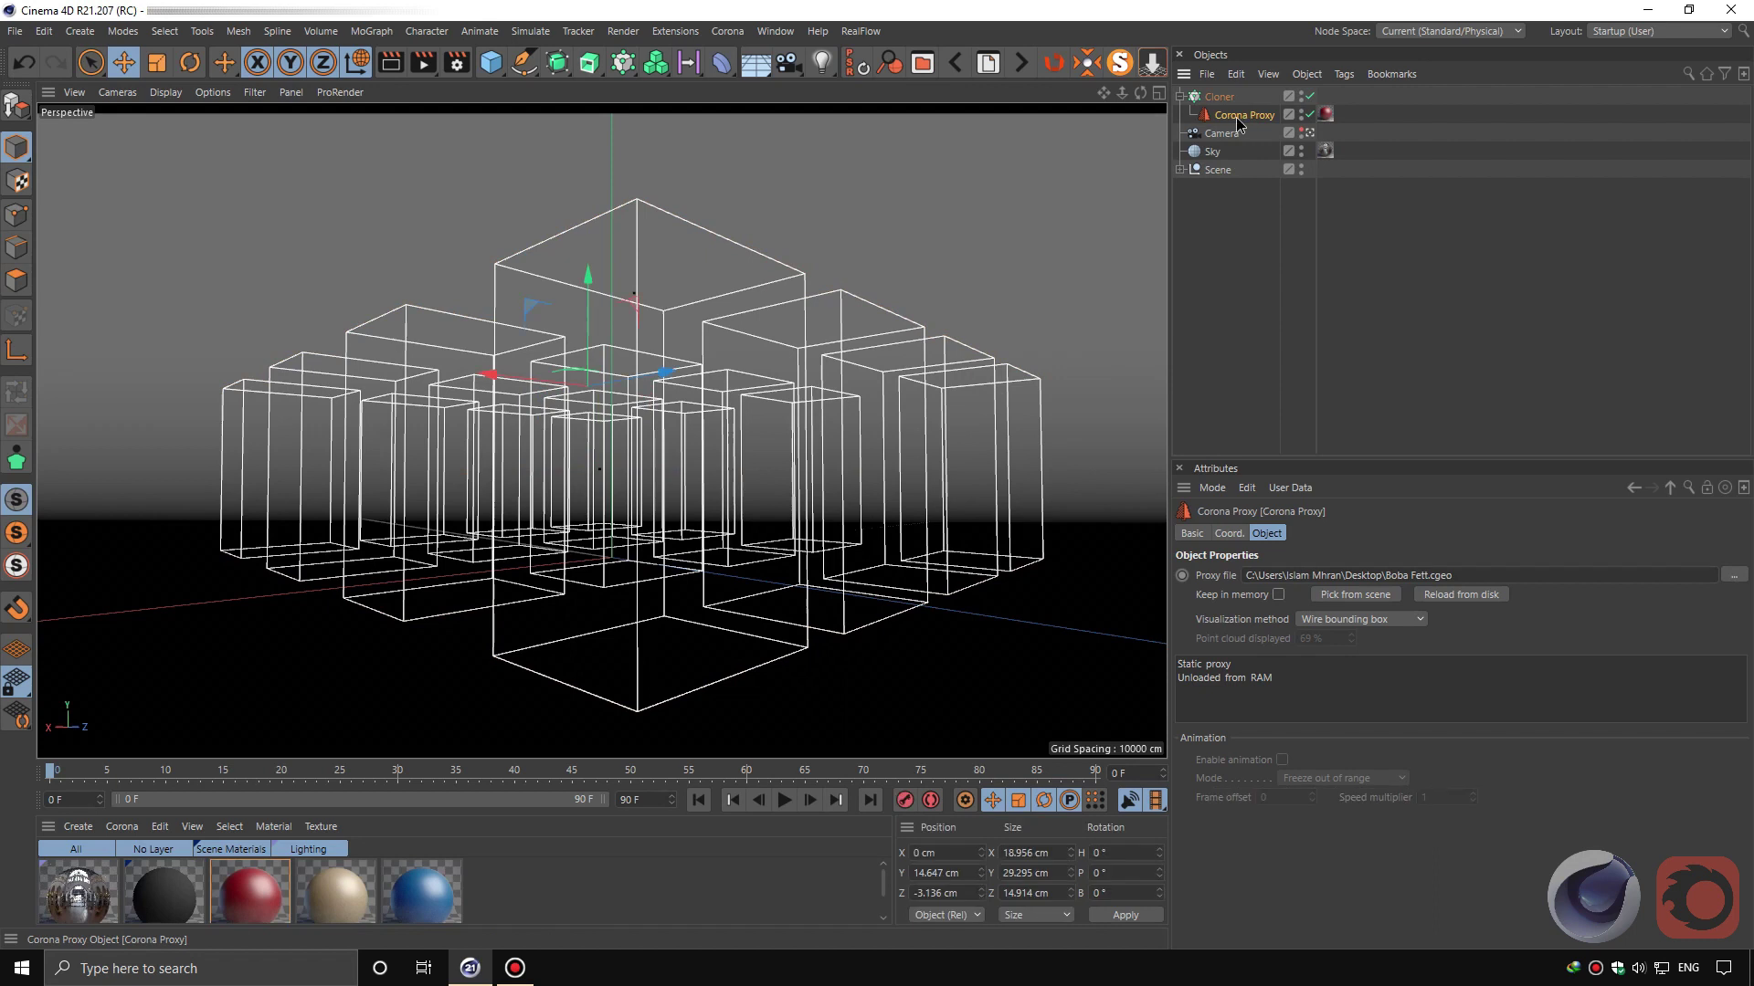
{"action": "left_click", "coordinate": [1235, 73]}
{"action": "left_click", "coordinate": [1235, 73]}
{"action": "left_click", "coordinate": [1261, 170]}
{"action": "left_click", "coordinate": [1234, 73]}
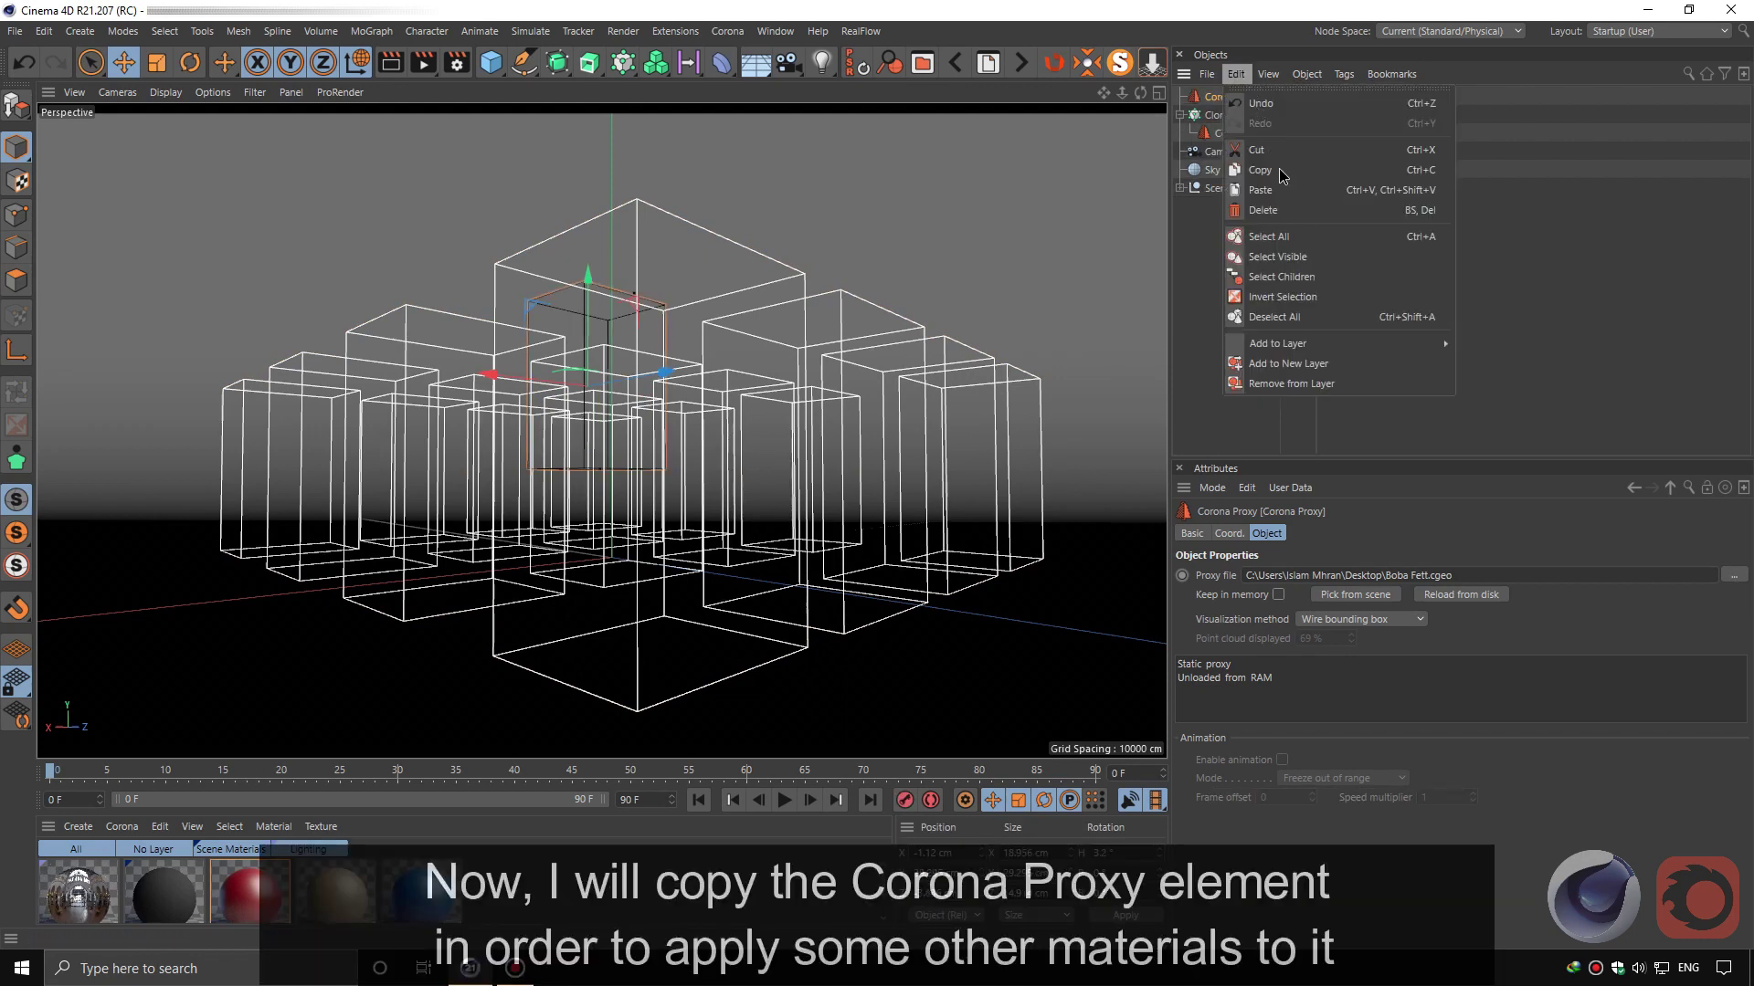
{"action": "left_click", "coordinate": [1269, 190]}
{"action": "left_click_drag", "start_coordinate": [1237, 133], "coordinate": [1233, 138]}
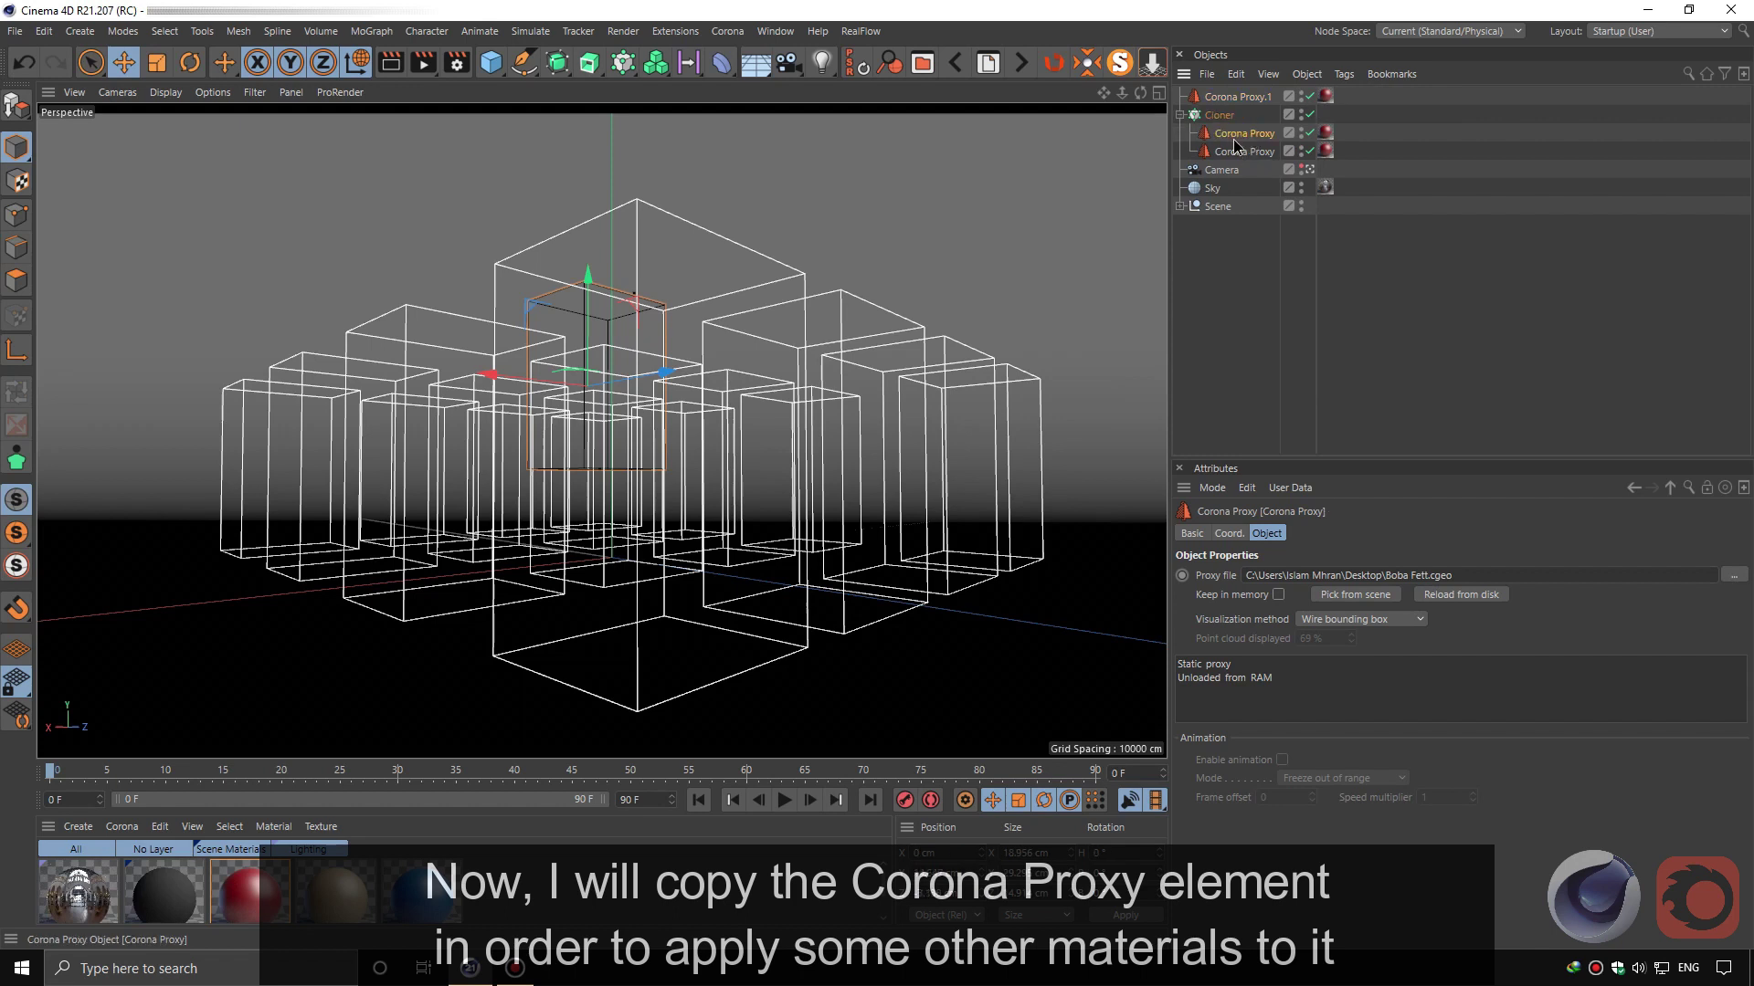
{"action": "left_click", "coordinate": [1255, 294]}
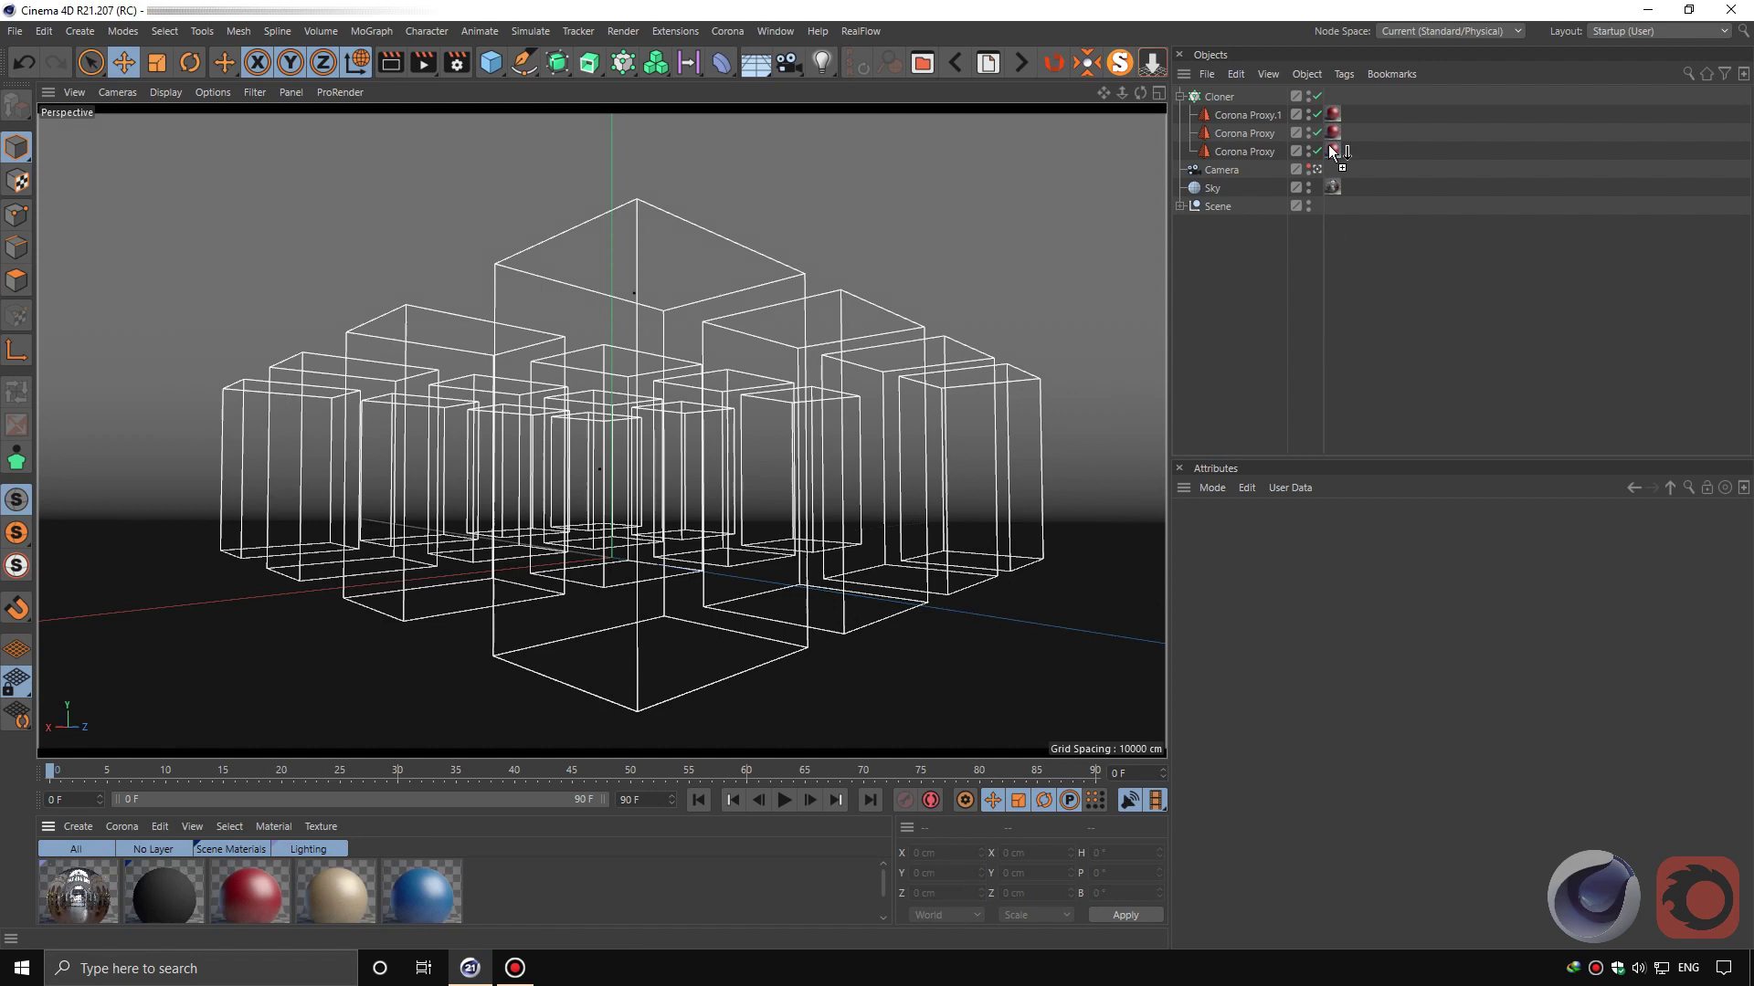
{"action": "left_click_drag", "start_coordinate": [446, 902], "coordinate": [1333, 151]}
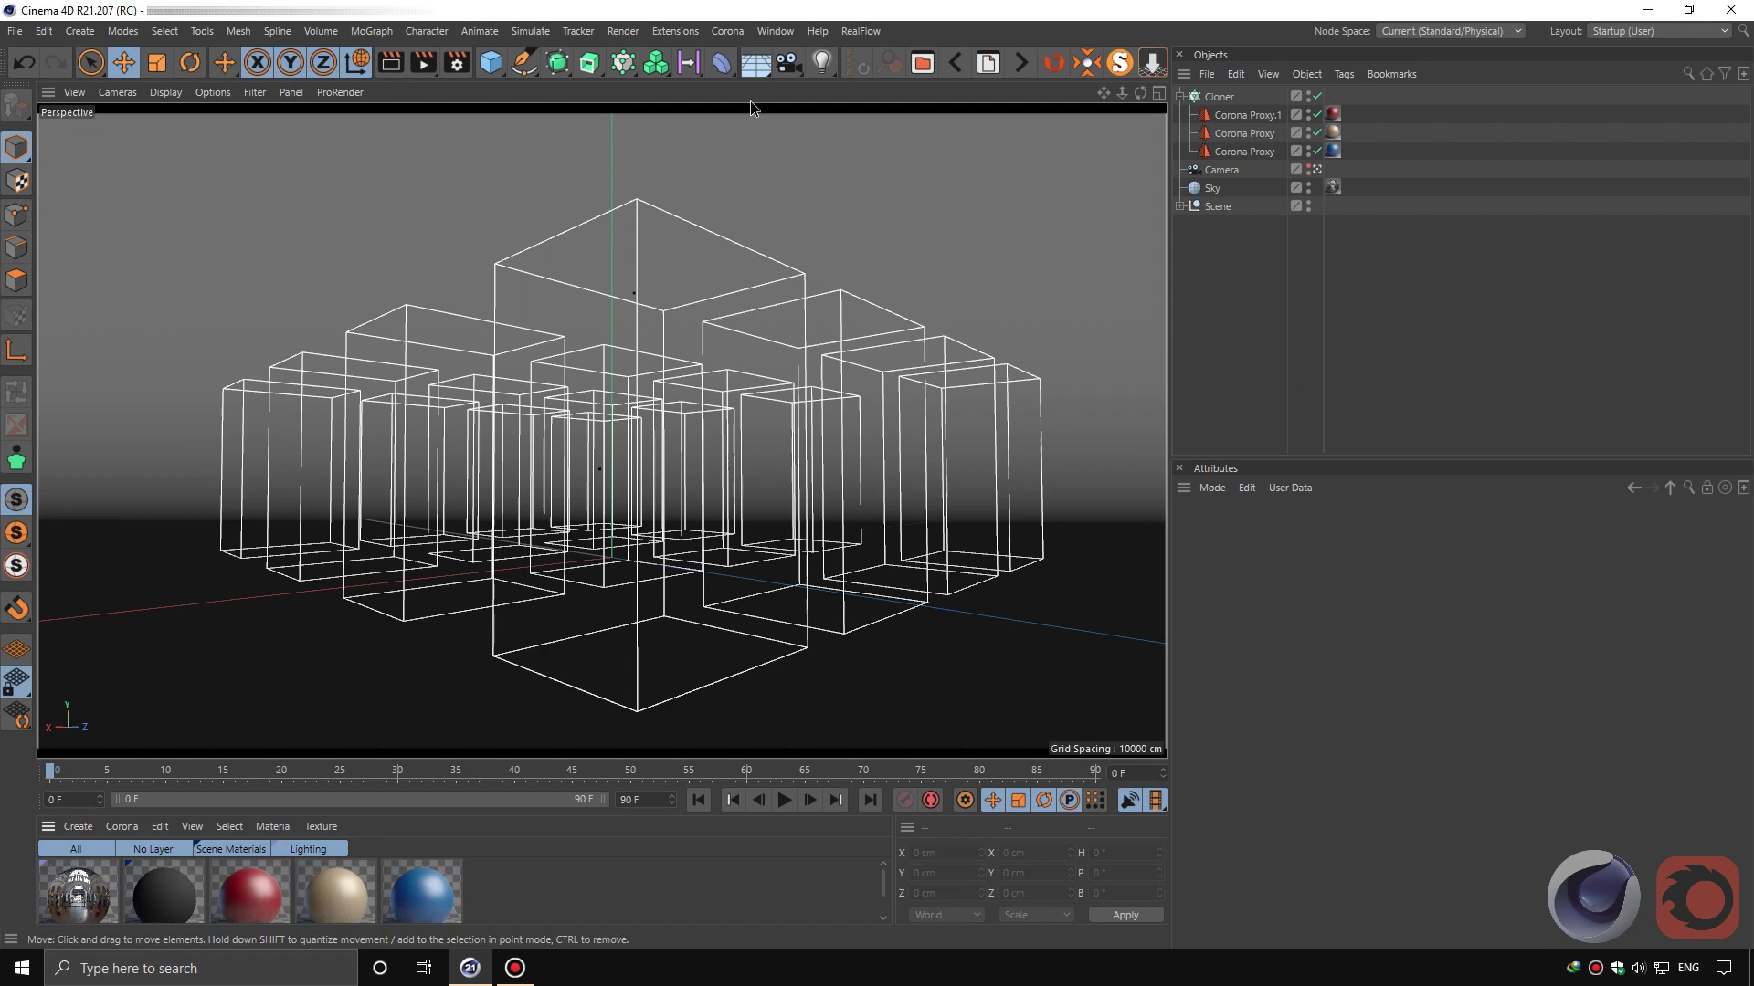
- Open the Corona VFB window, reposition it, and show its Post panel
{"action": "left_click", "coordinate": [727, 32]}
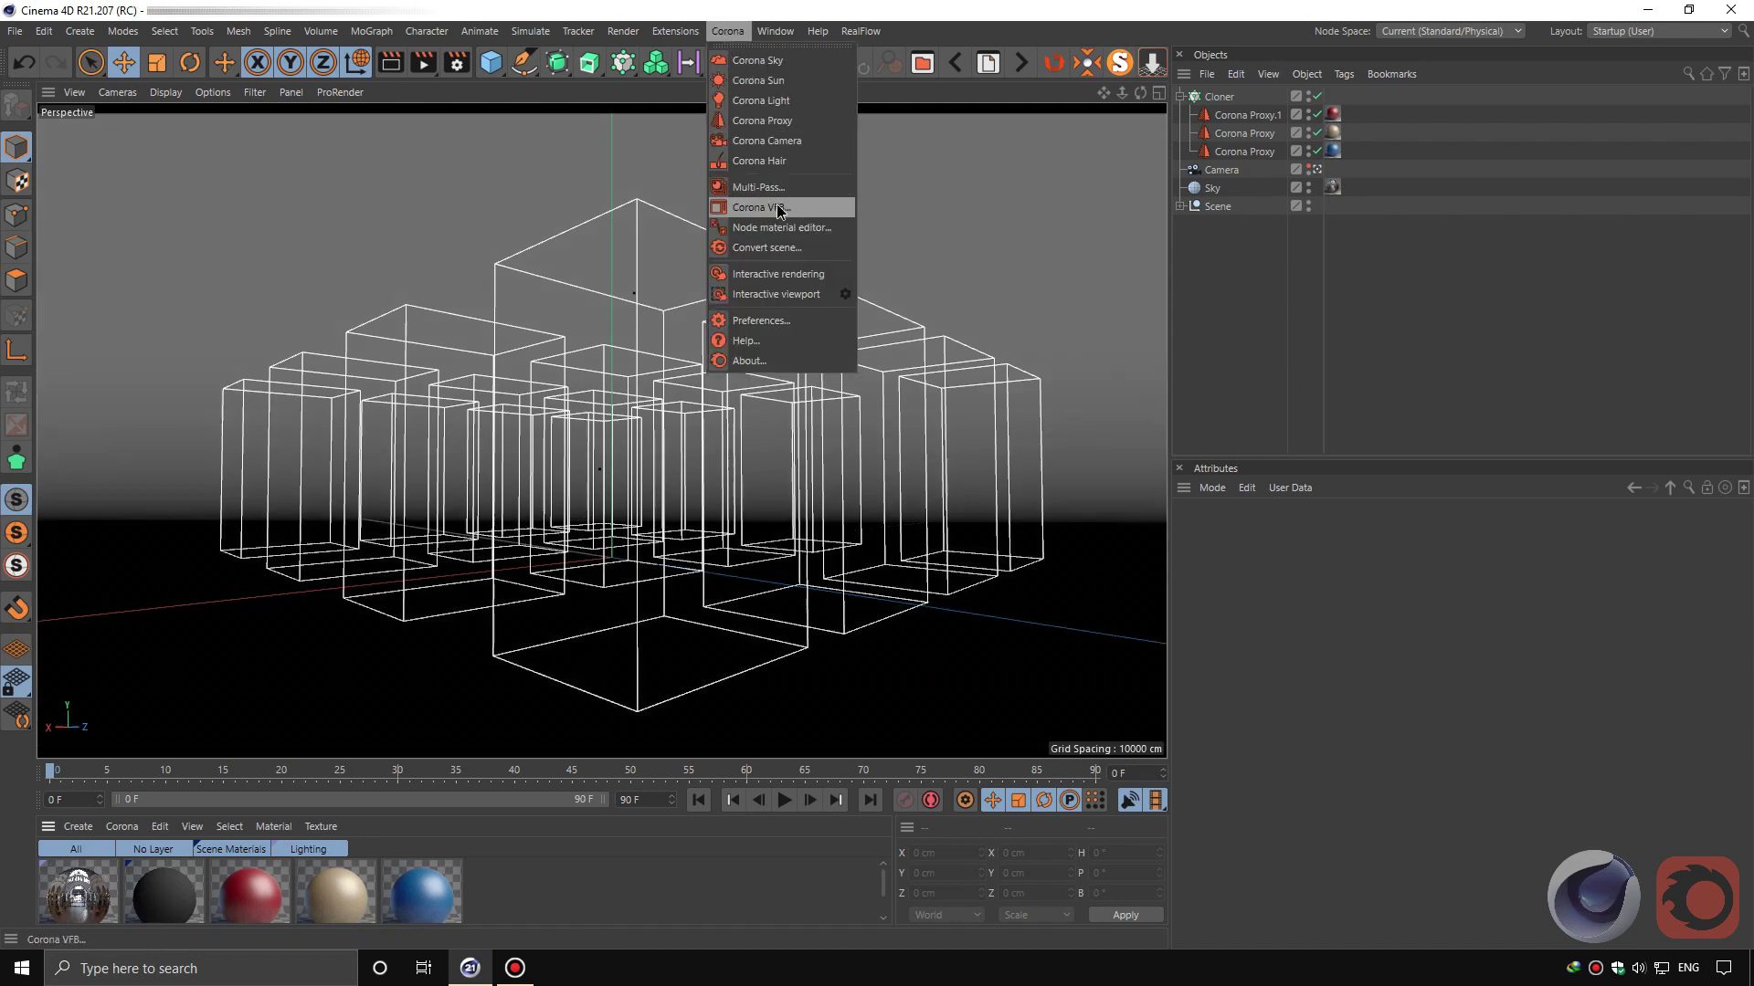
{"action": "left_click", "coordinate": [771, 208]}
{"action": "left_click_drag", "start_coordinate": [1037, 338], "coordinate": [823, 173]}
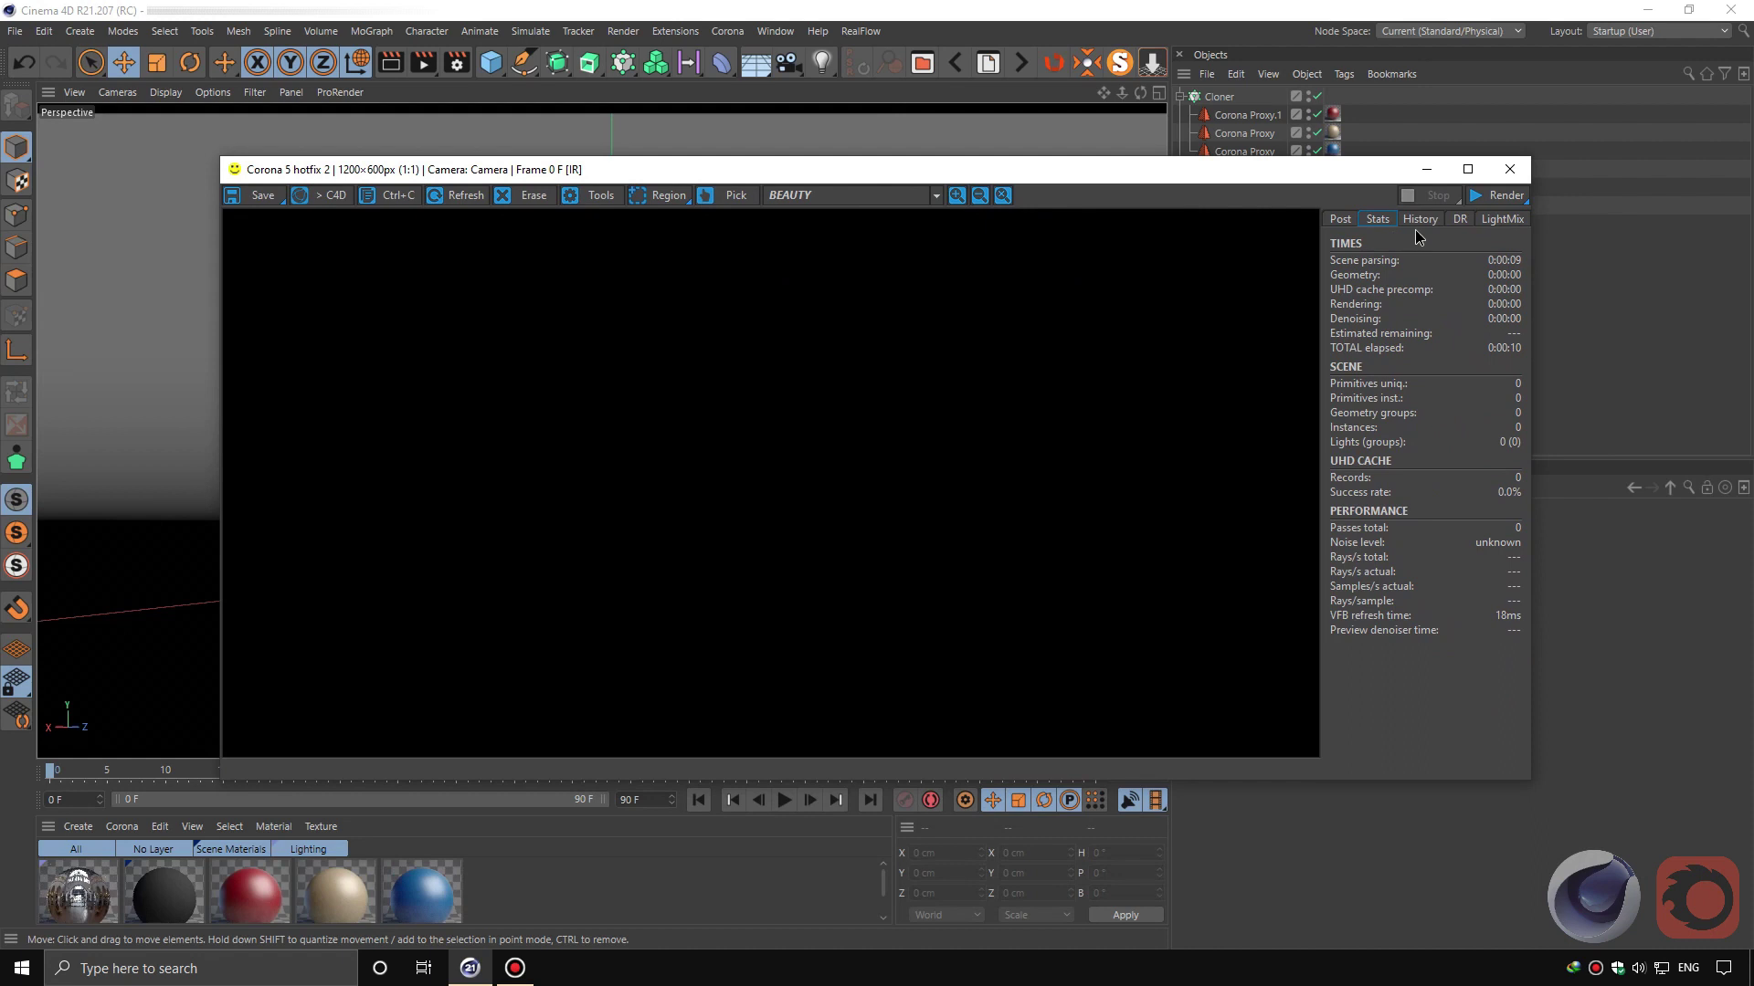
{"action": "left_click", "coordinate": [1341, 219]}
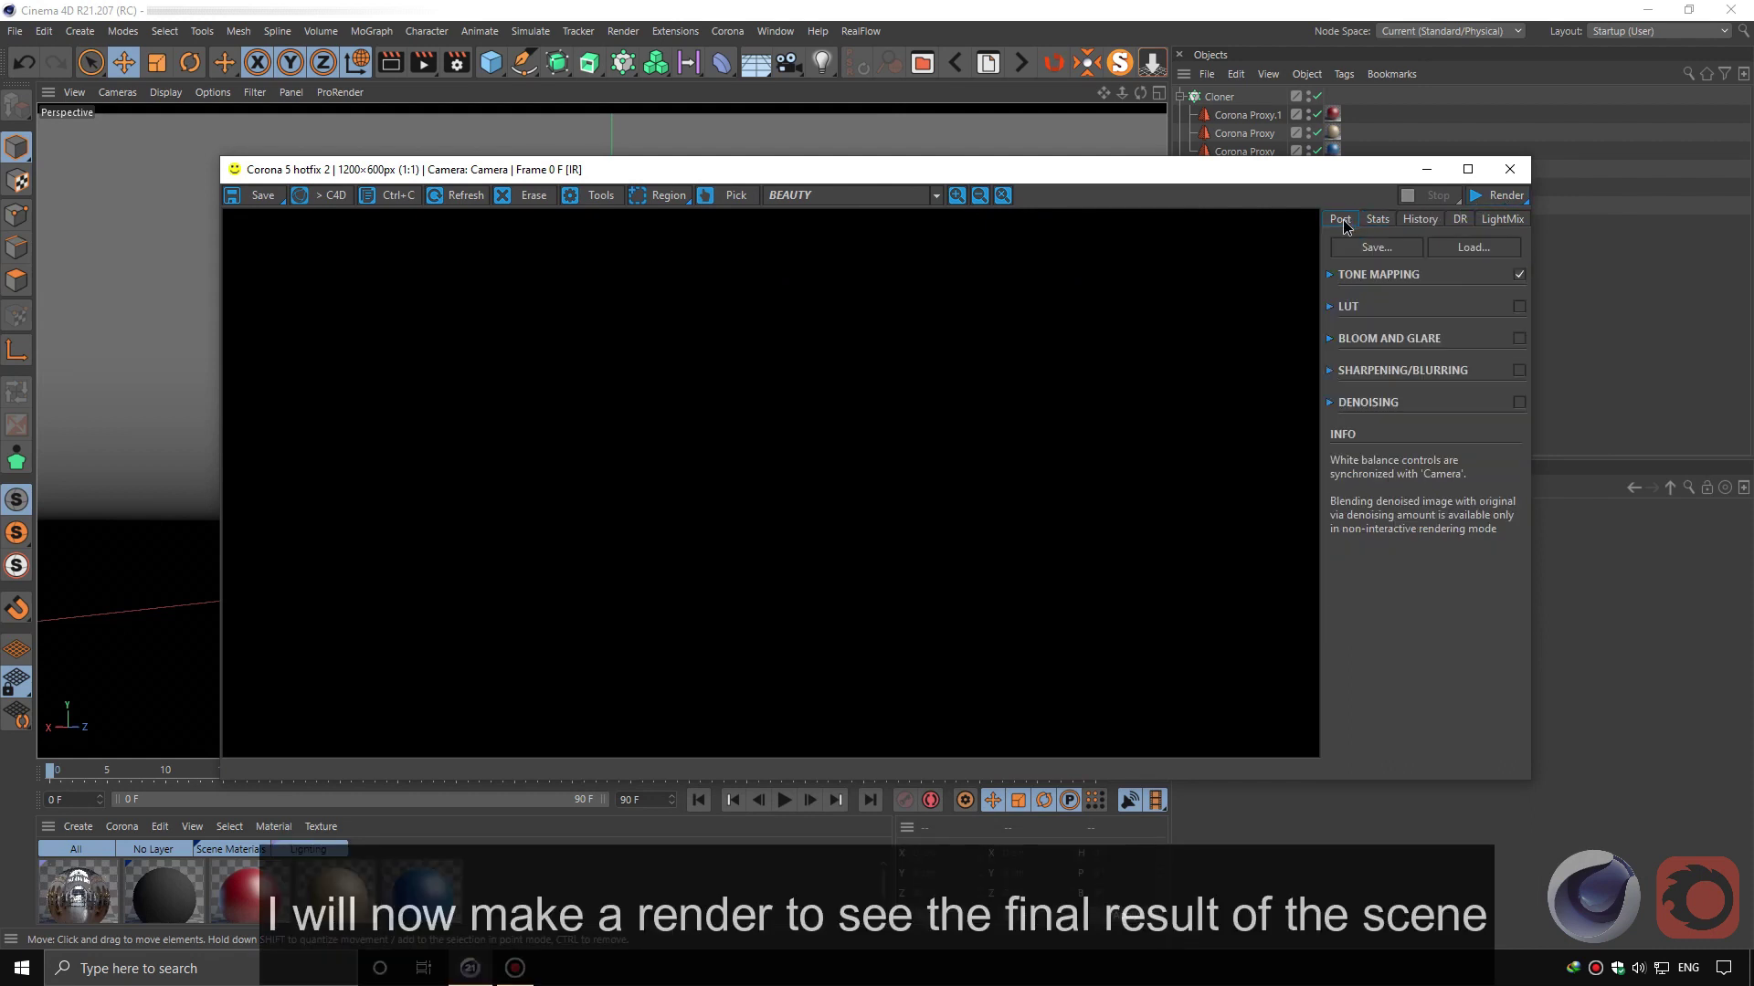
- Set the Corona Pass limit to 40 in Render Settings and close the dialog
{"action": "left_click", "coordinate": [456, 62]}
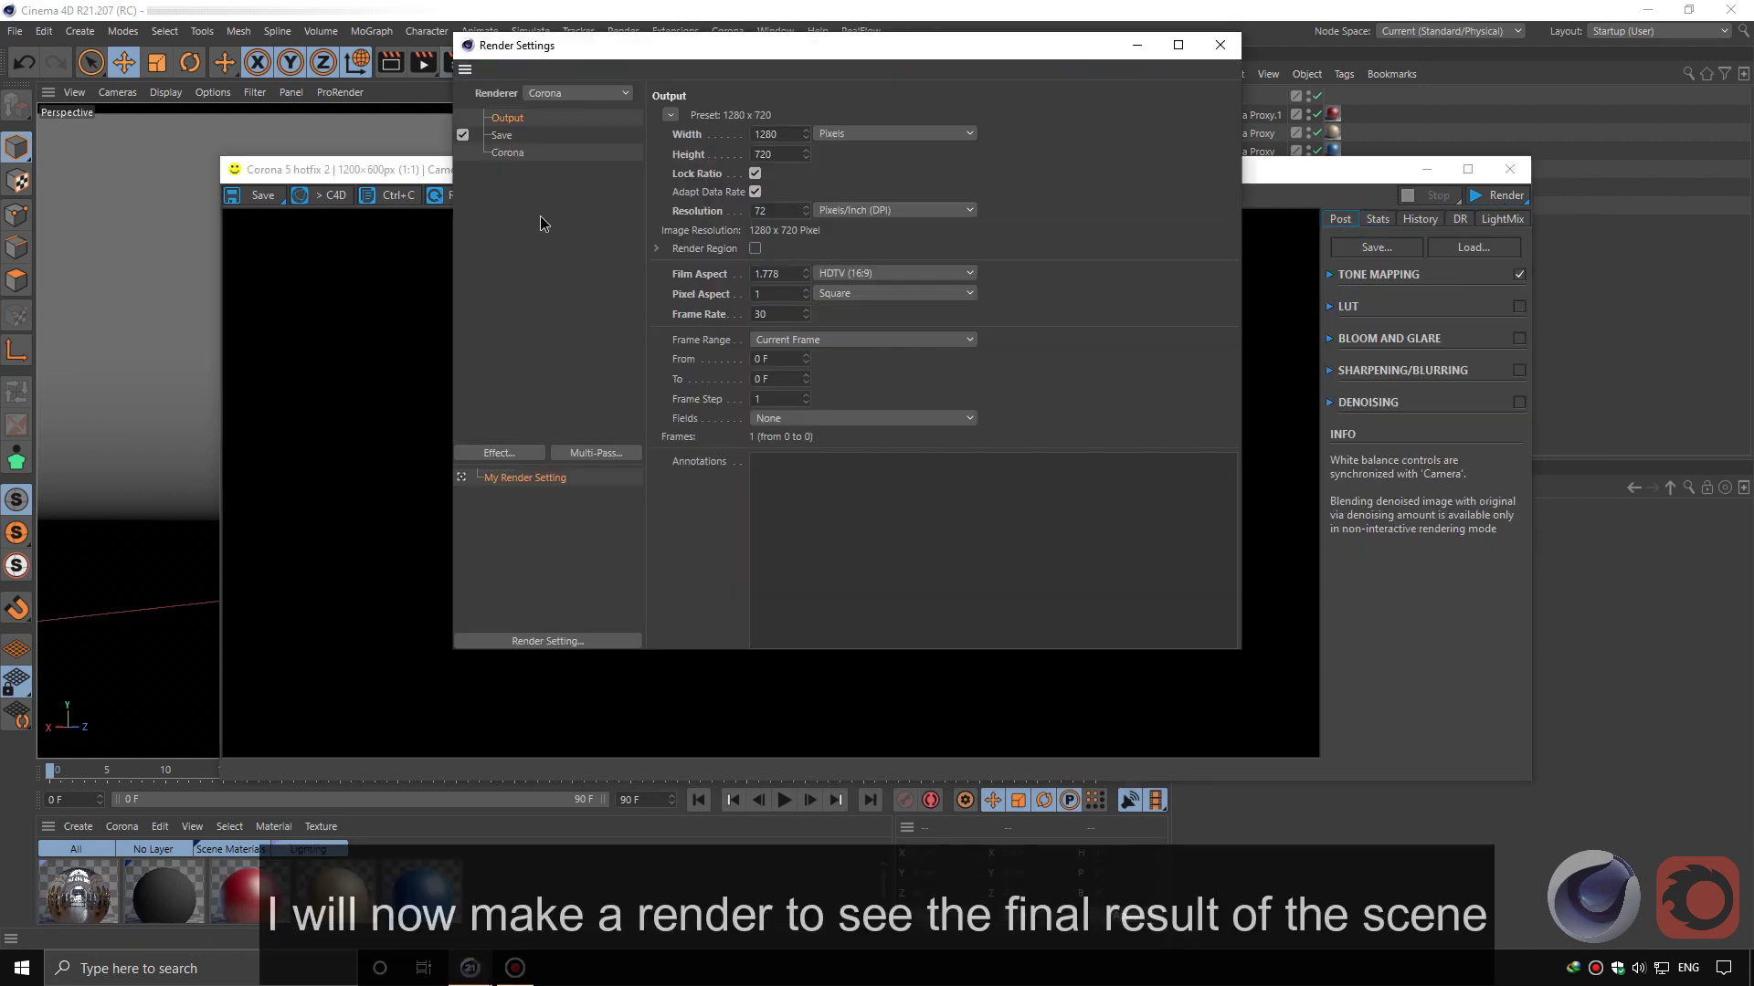
{"action": "left_click", "coordinate": [507, 153]}
{"action": "double_click", "coordinate": [772, 191]}
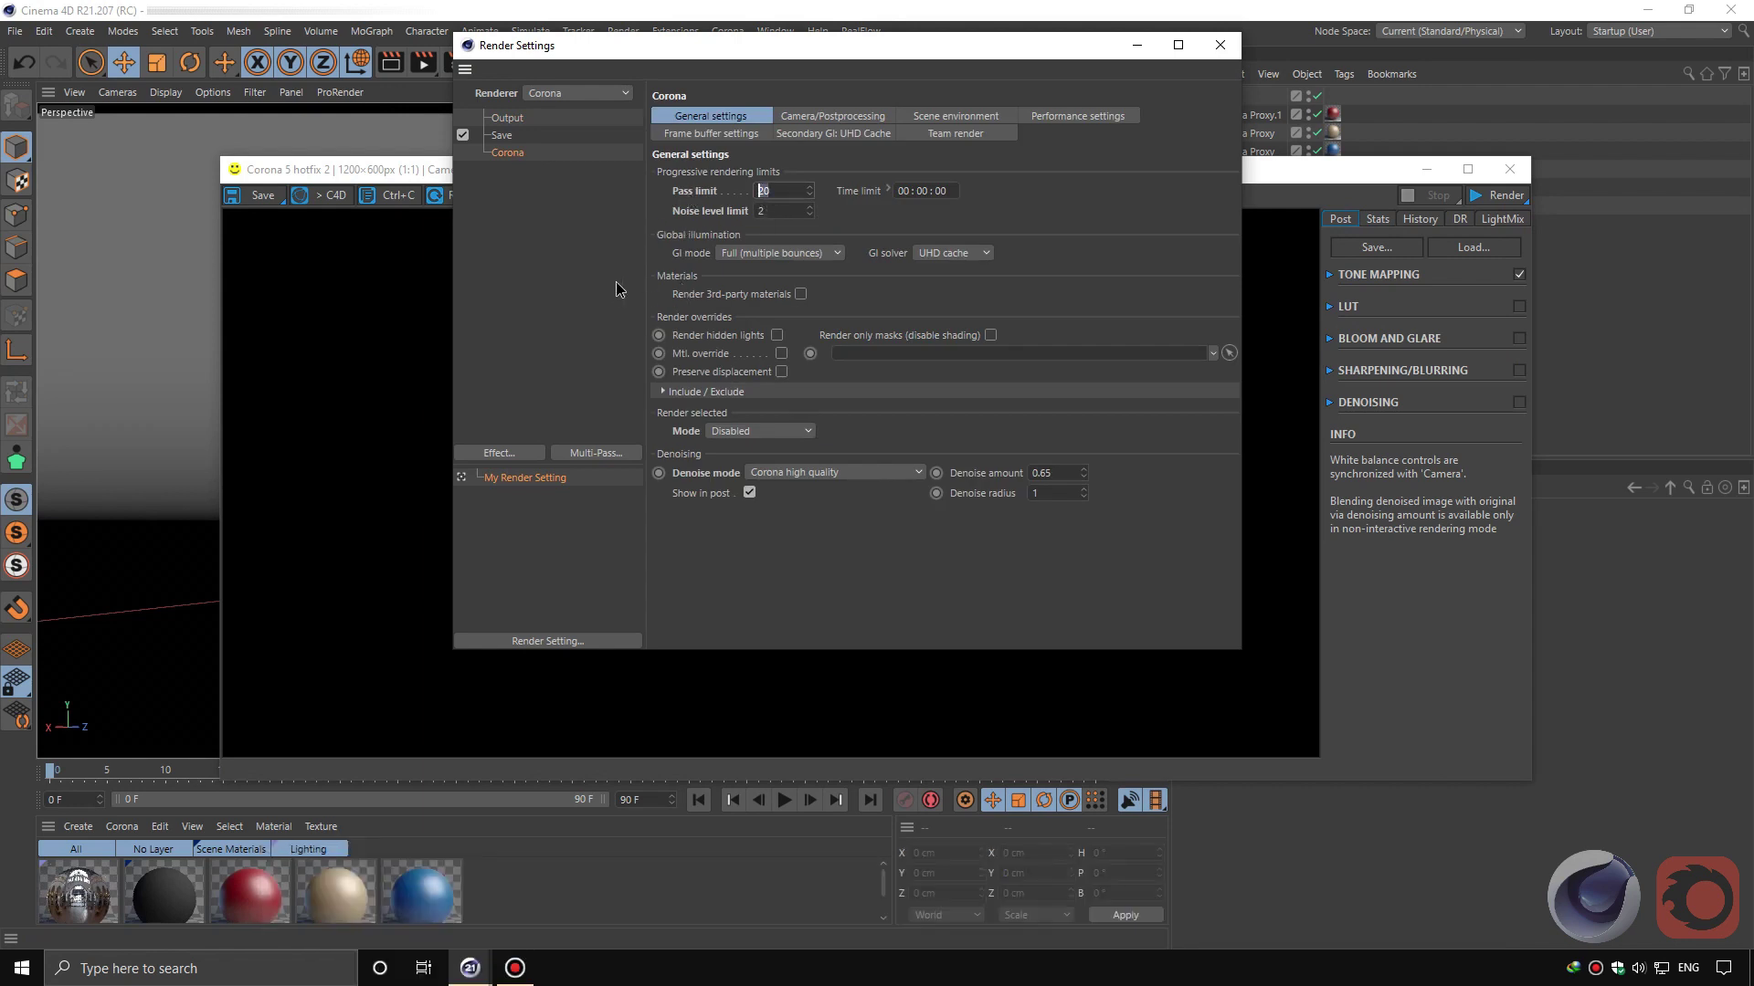
{"action": "type", "text": "20"}
{"action": "double_click", "coordinate": [775, 211]}
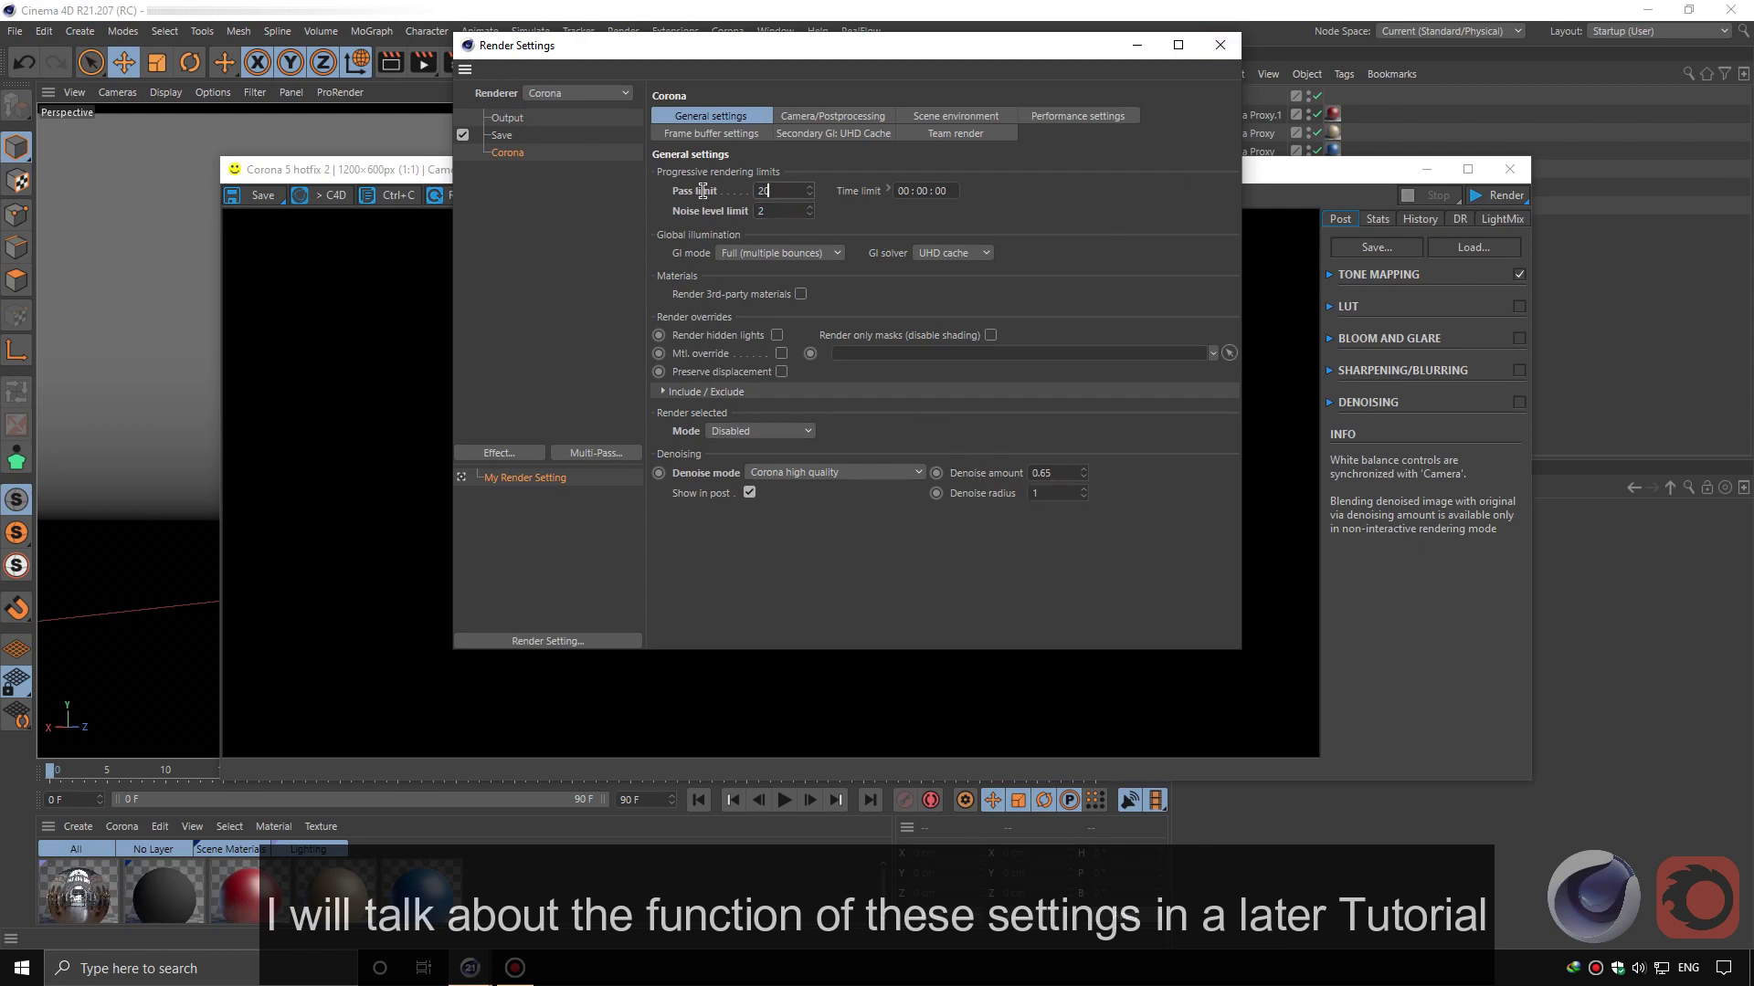
{"action": "type", "text": "40"}
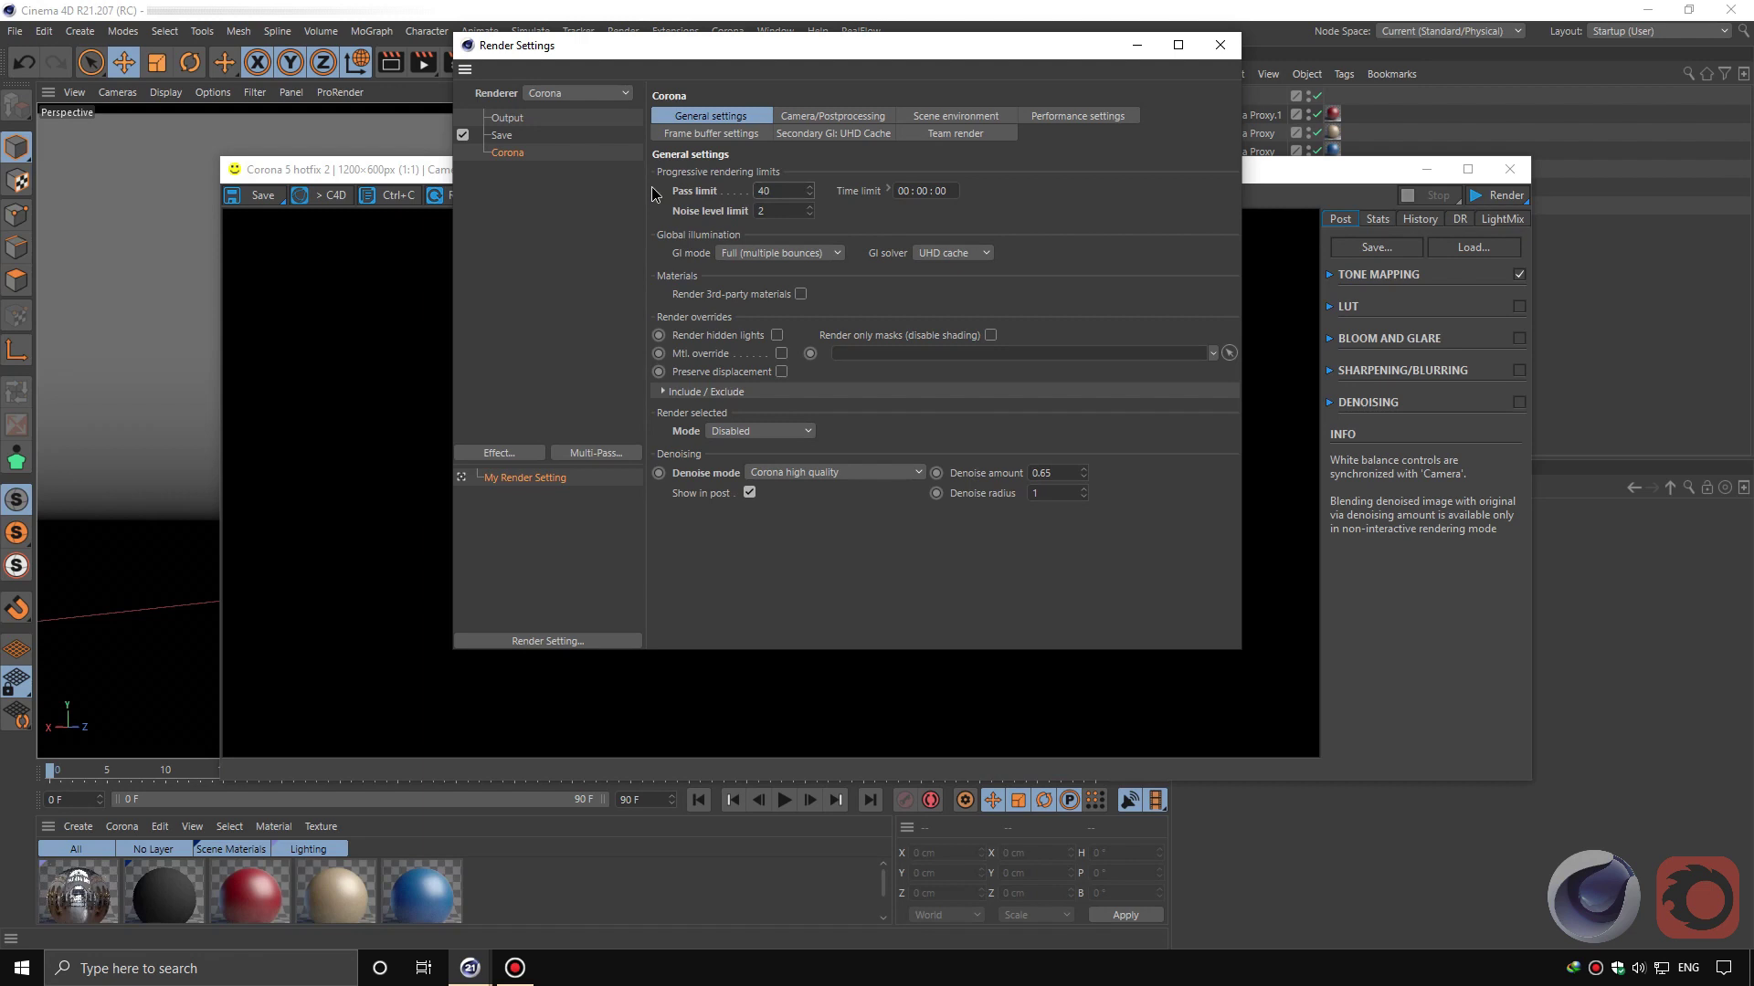
{"action": "left_click", "coordinate": [1219, 46]}
- Start the Corona VFB render of the 1280x720 Boba Fett clone grid
{"action": "left_click_drag", "start_coordinate": [1042, 173], "coordinate": [1030, 167]}
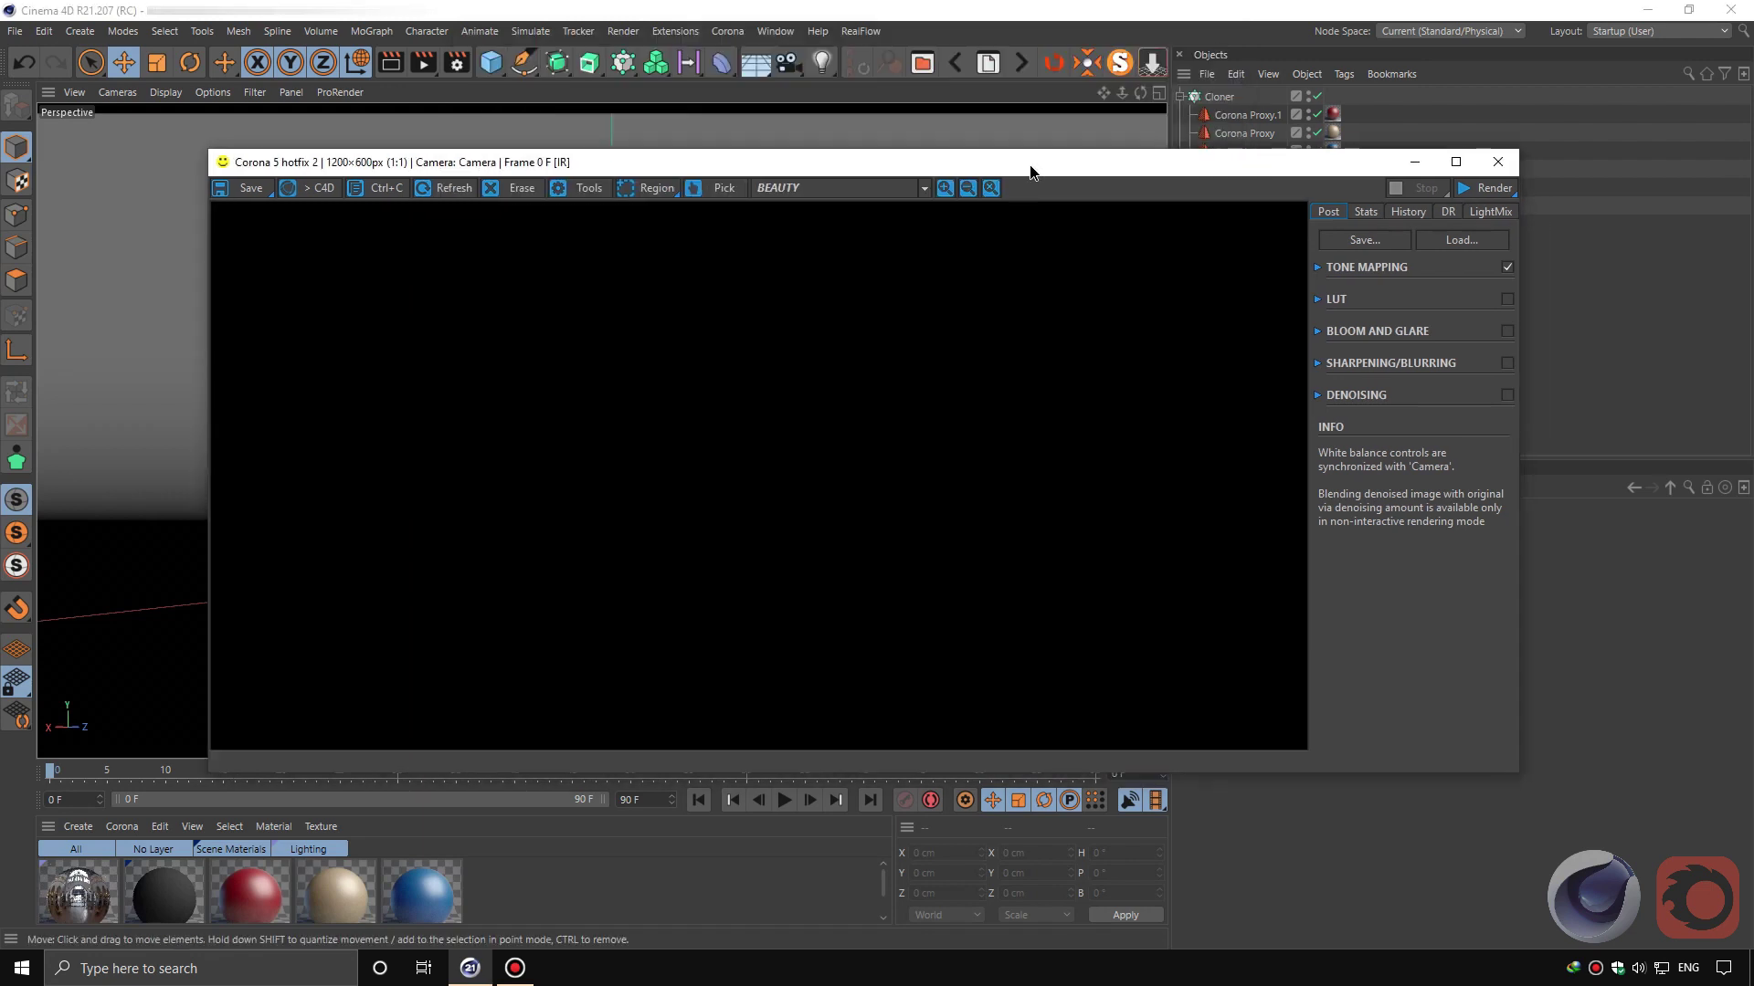
{"action": "left_click", "coordinate": [1485, 188]}
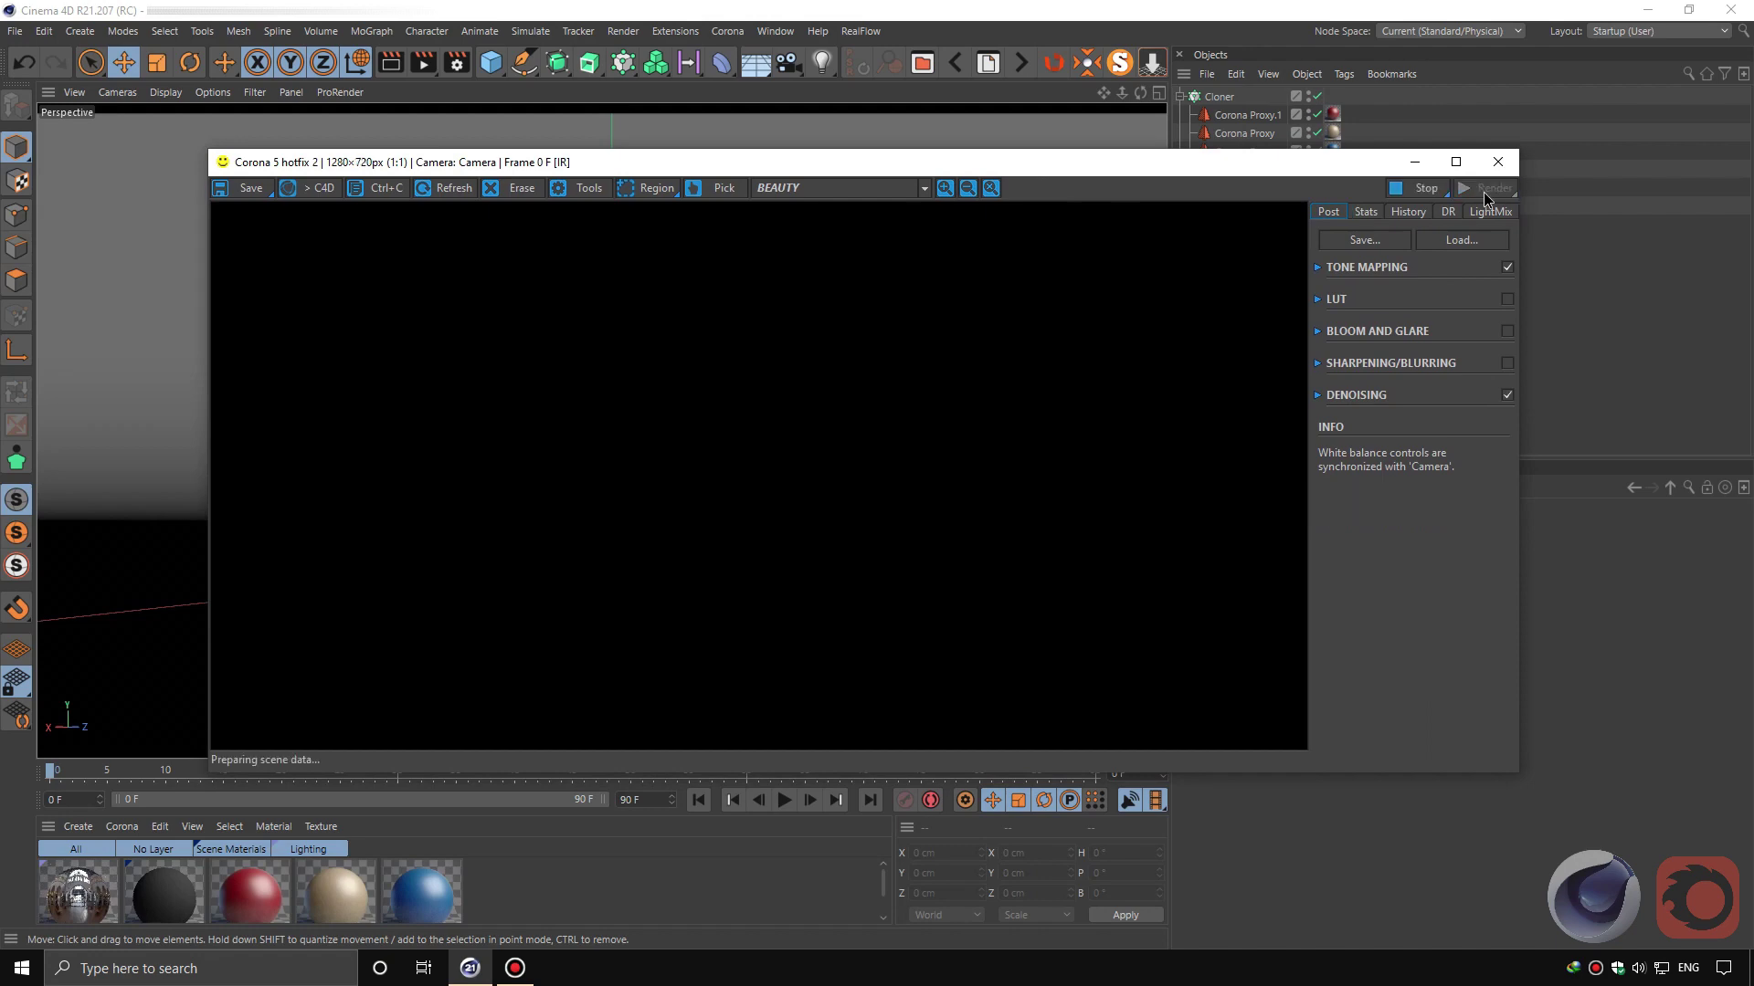